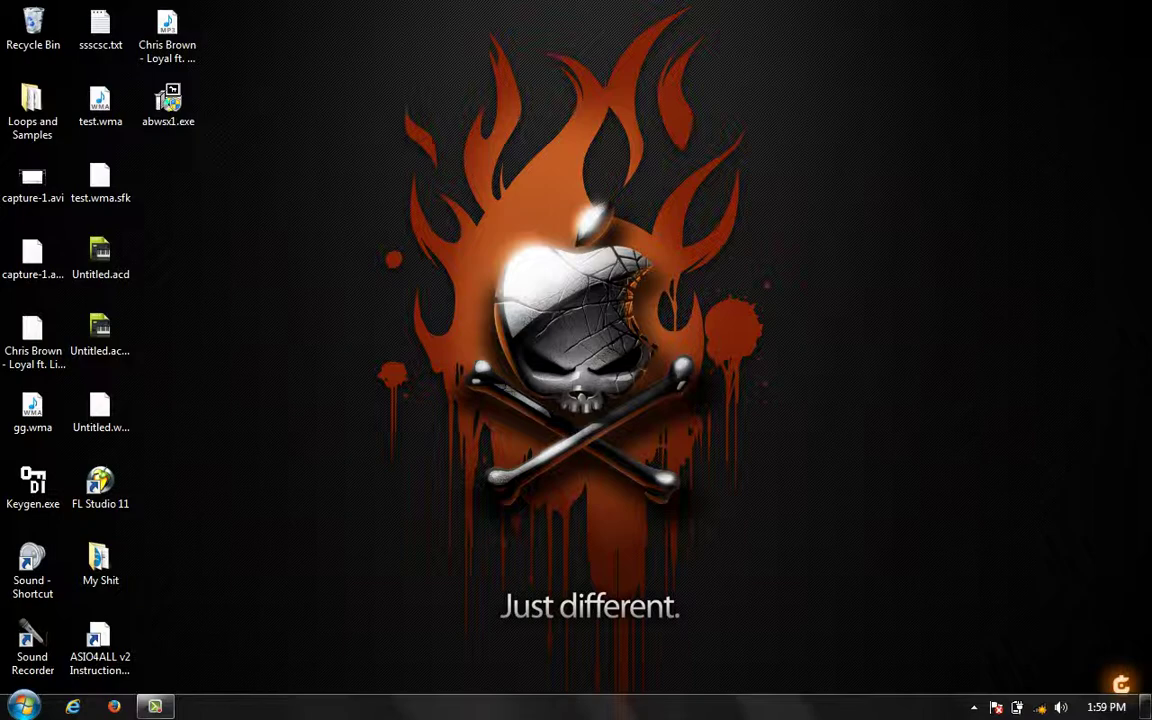
- Run the abwsx1.exe installer as administrator
{"action": "left_click", "coordinate": [168, 100]}
{"action": "right_click", "coordinate": [178, 100]}
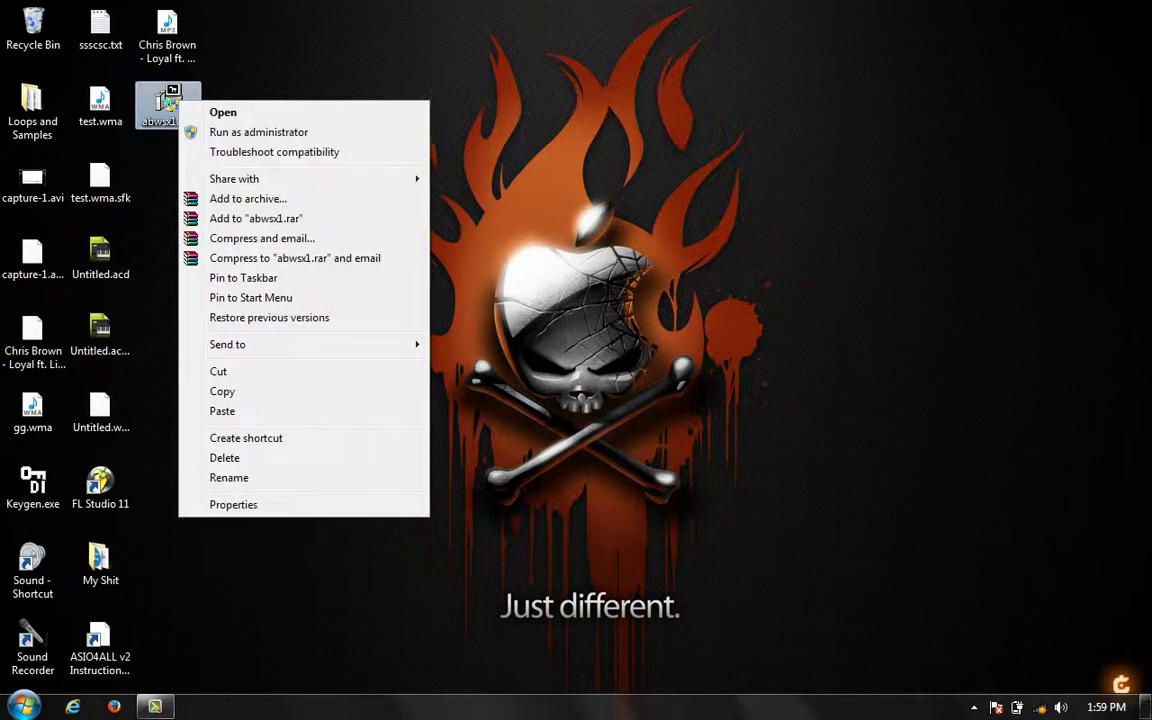
{"action": "left_click", "coordinate": [258, 132]}
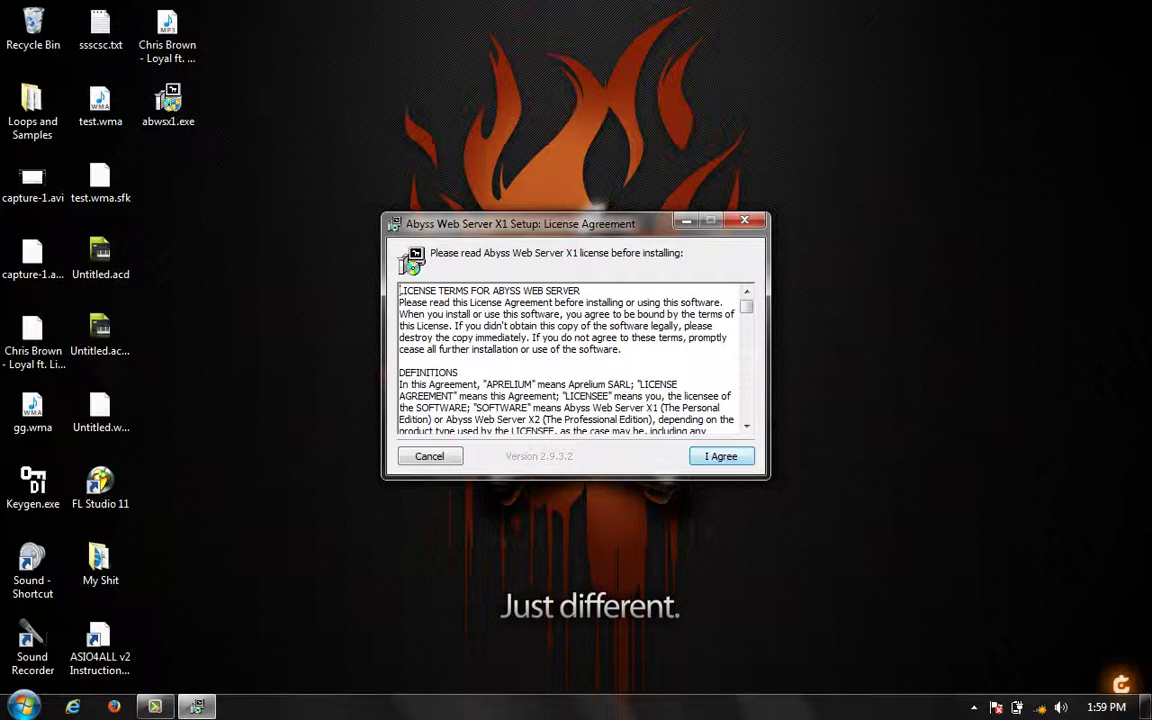
- Accept the licence and install into the default C:\Abyss Web Server folder, showing installation details
{"action": "key", "text": "Return"}
{"action": "key", "text": "Return"}
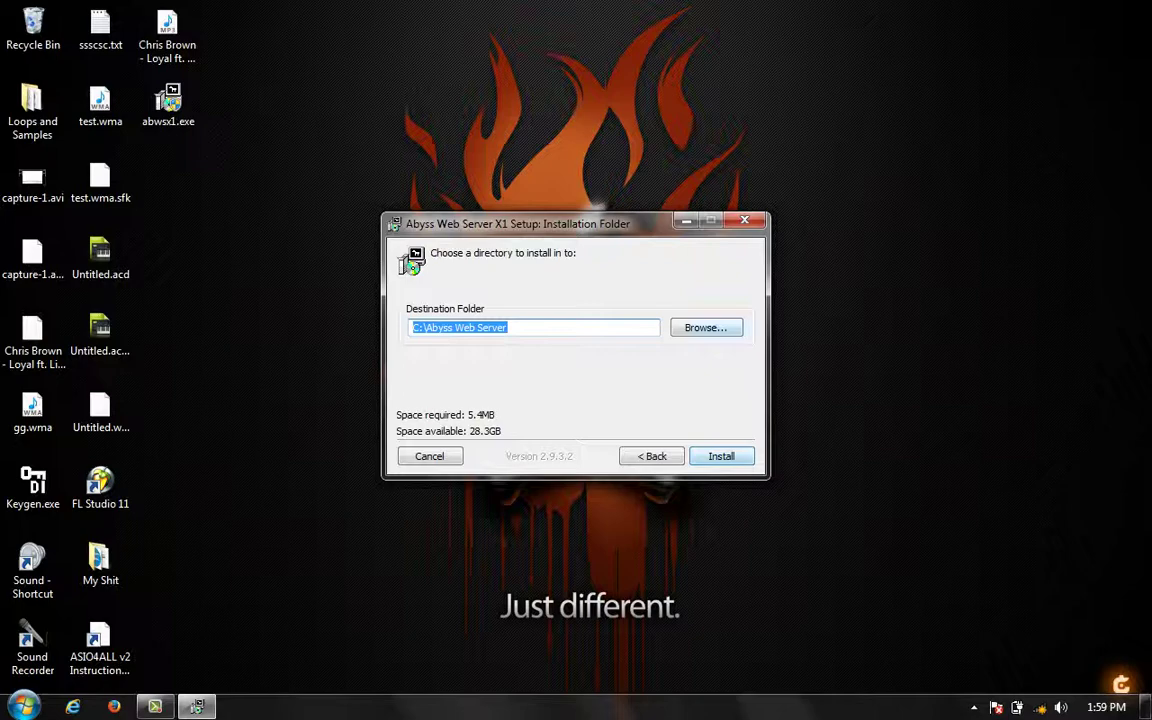
{"action": "key", "text": "alt+r"}
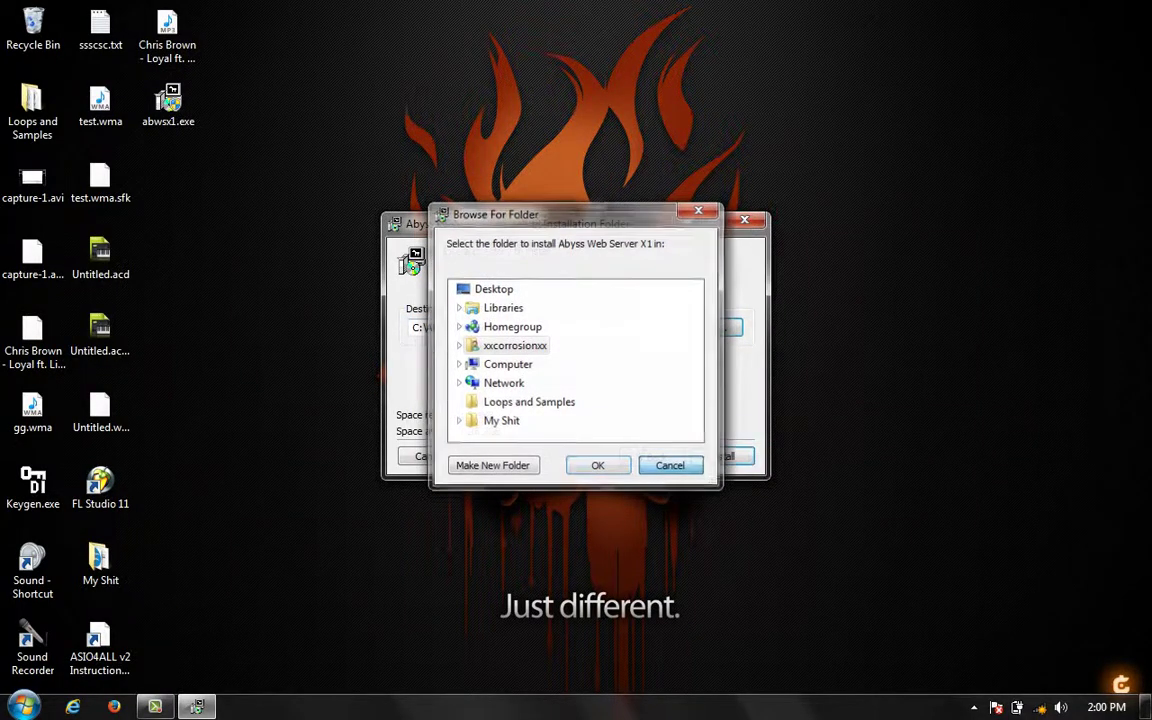
{"action": "key", "text": "Escape"}
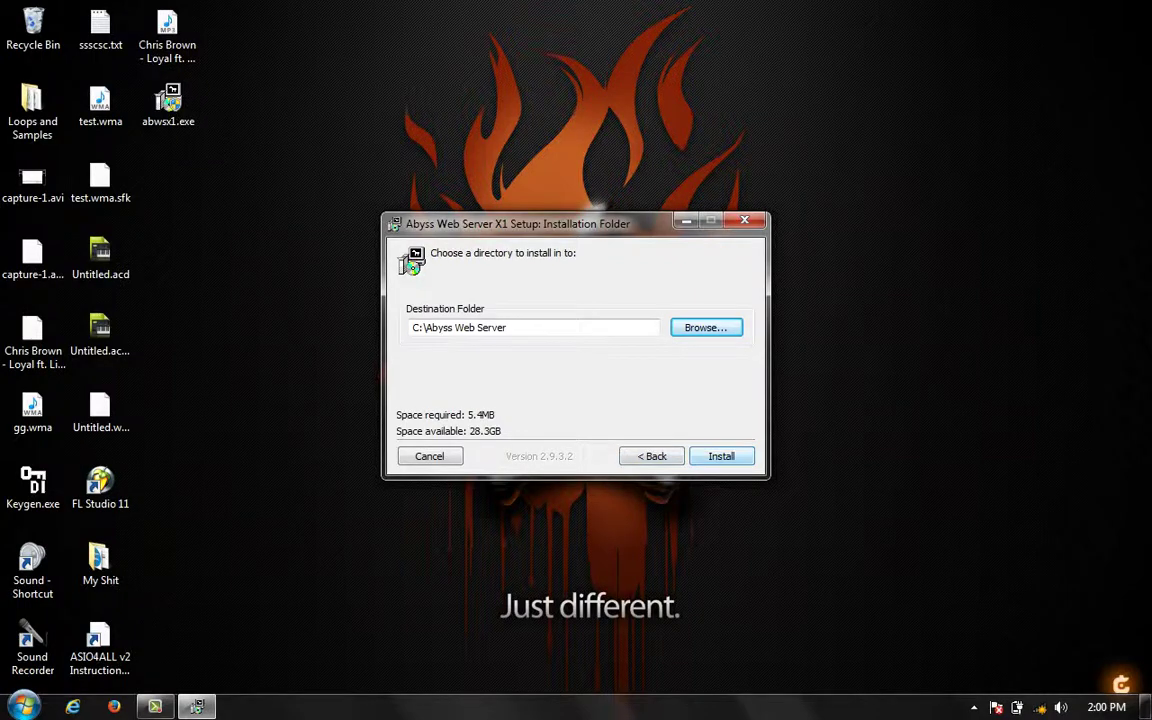
{"action": "key", "text": "Return"}
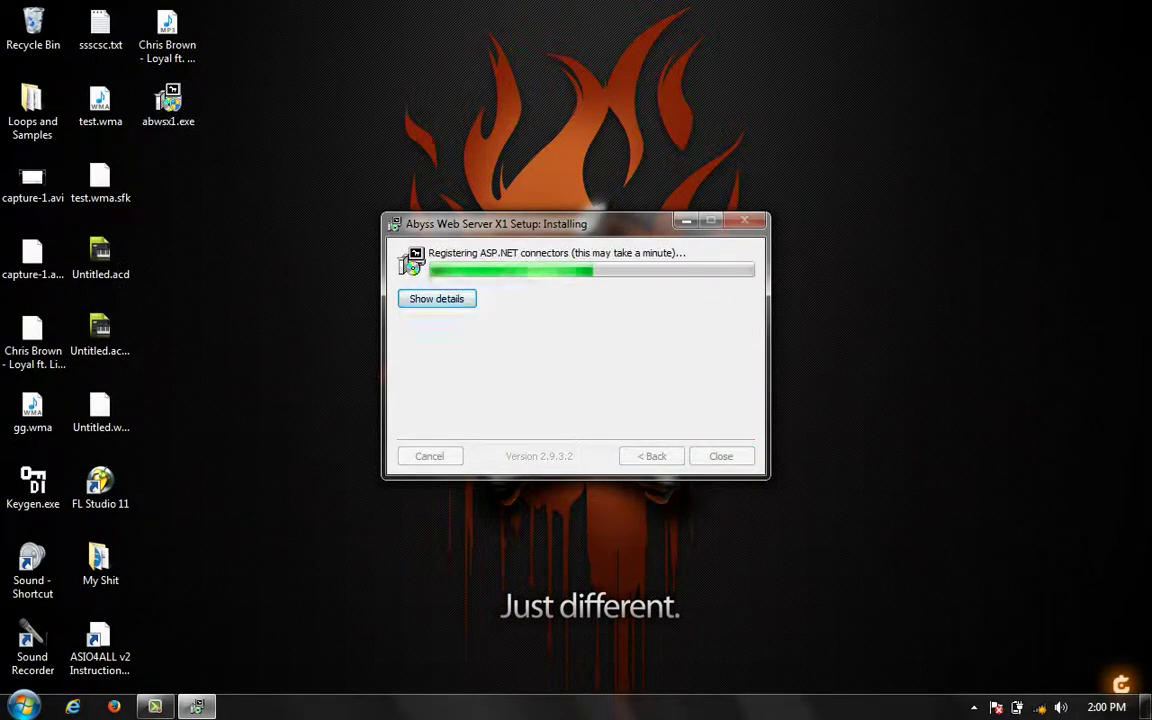
{"action": "key", "text": "Return"}
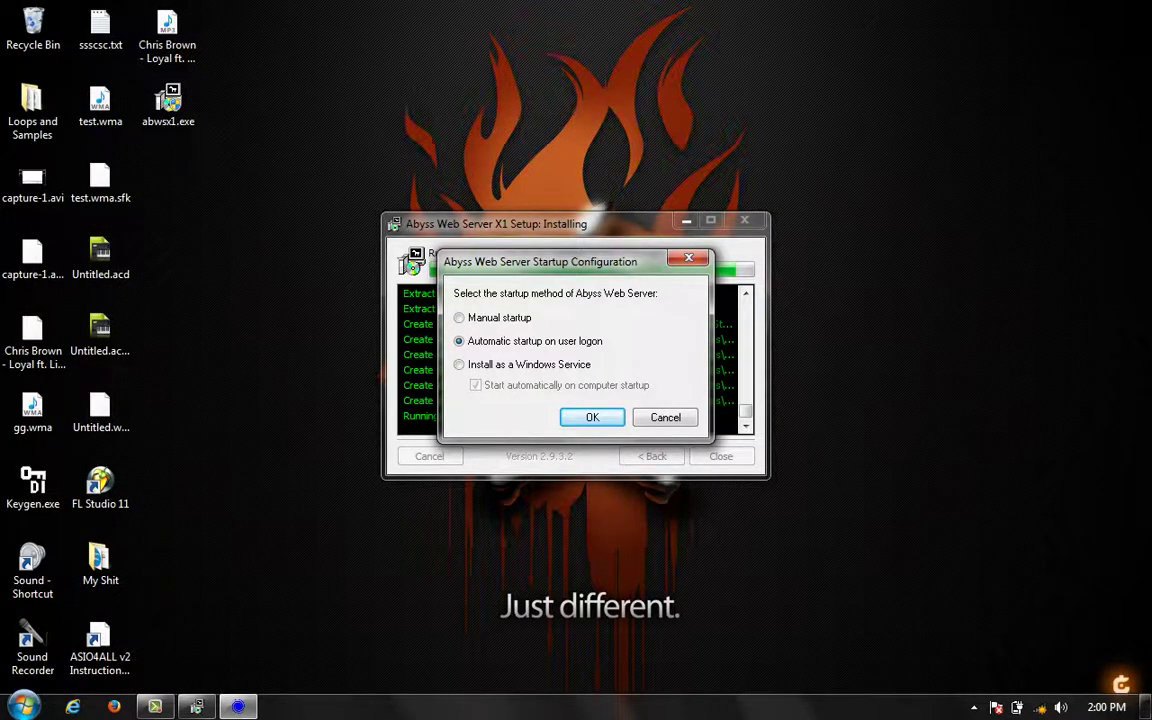
- Choose Manual startup for the server, confirm it, and start Abyss Web Server now
{"action": "left_click", "coordinate": [459, 317]}
{"action": "left_click", "coordinate": [459, 341]}
{"action": "left_click", "coordinate": [459, 317]}
{"action": "left_click", "coordinate": [592, 417]}
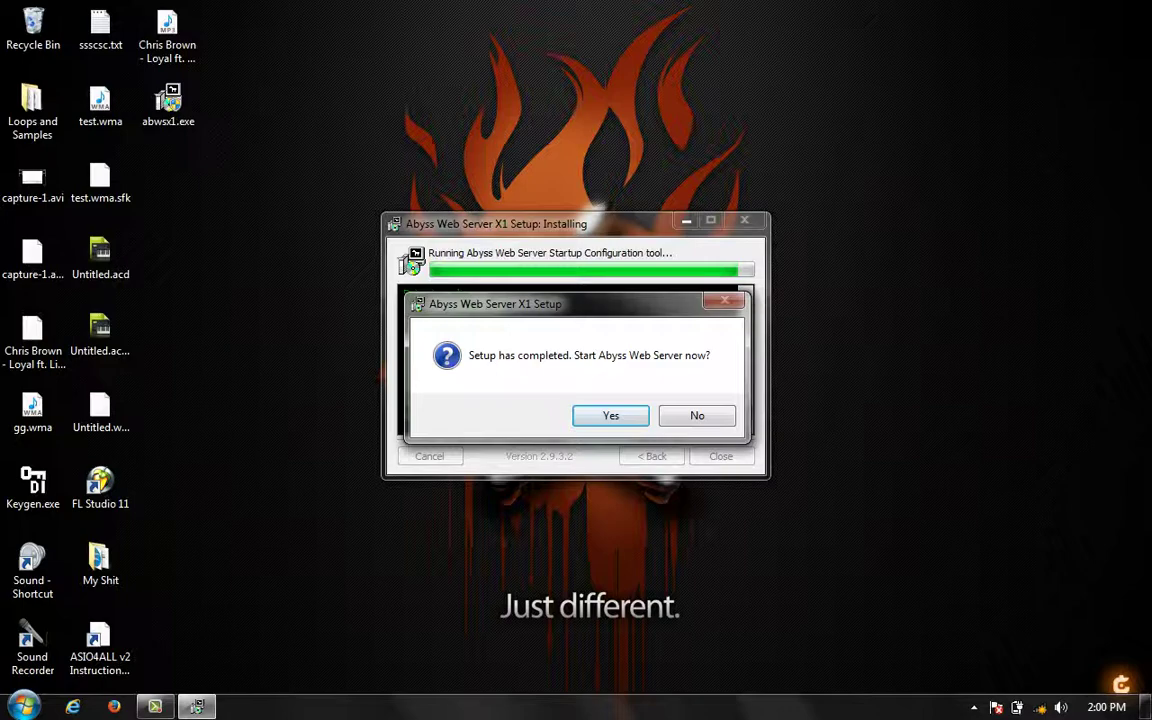
{"action": "key", "text": "Return"}
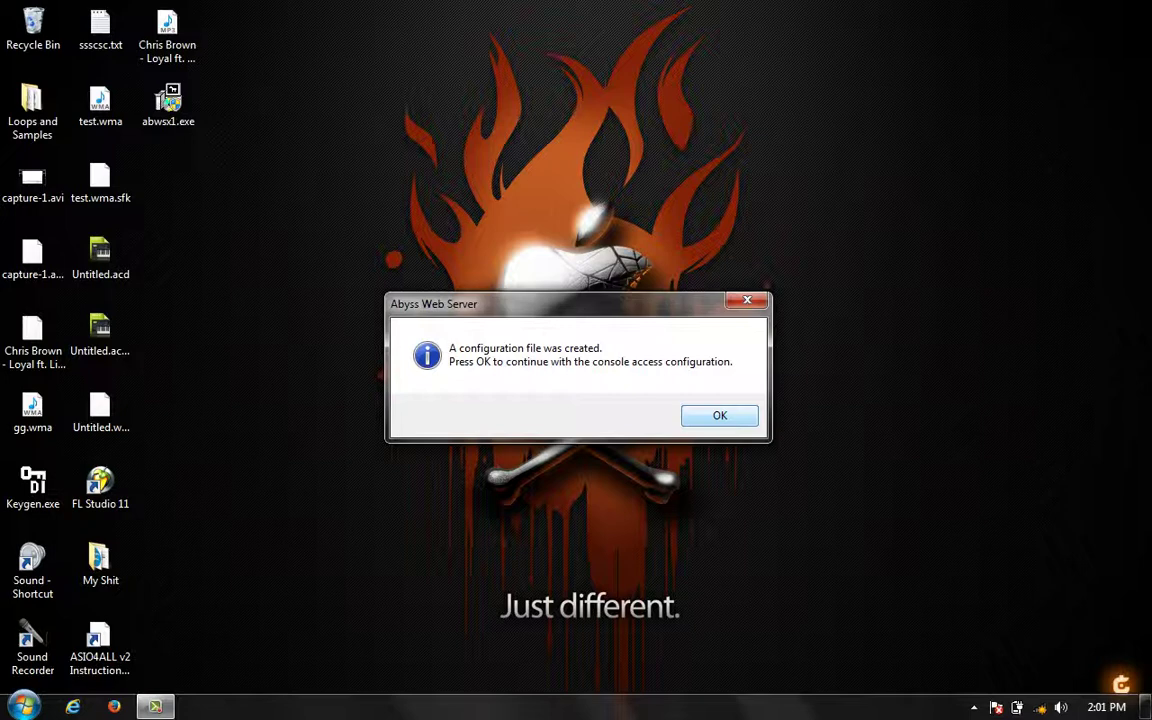
- Dismiss the configuration file notice and pick English as the console language
{"action": "key", "text": "Return"}
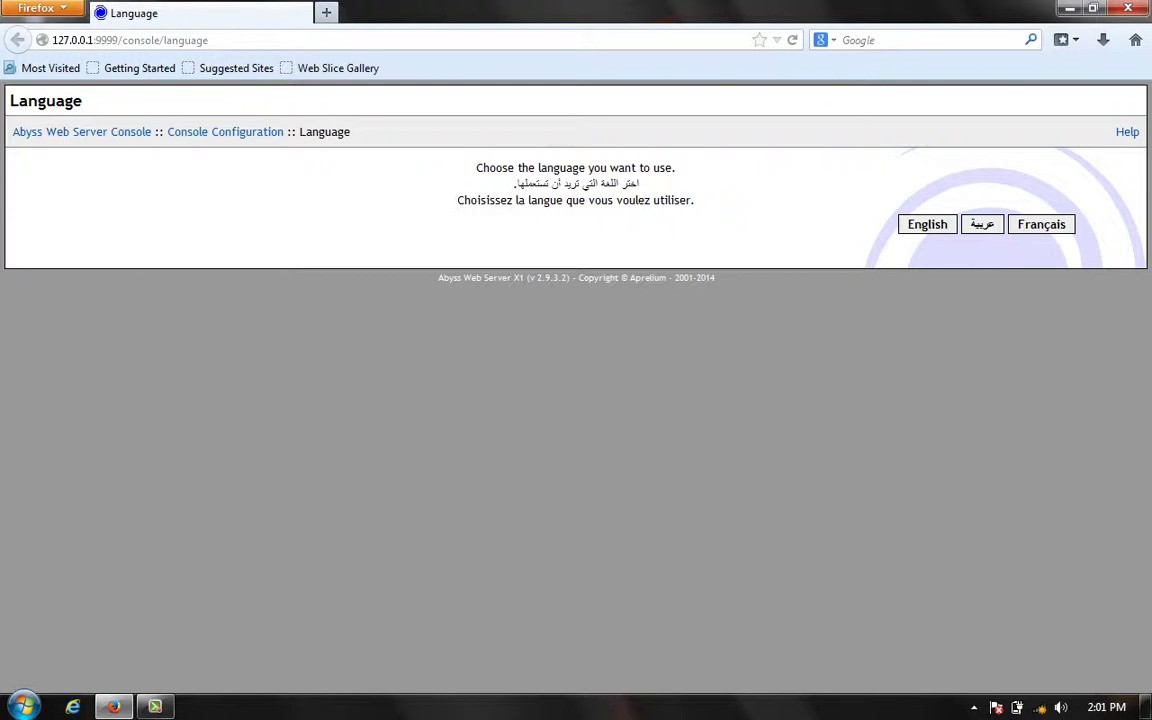
{"action": "left_click", "coordinate": [982, 224]}
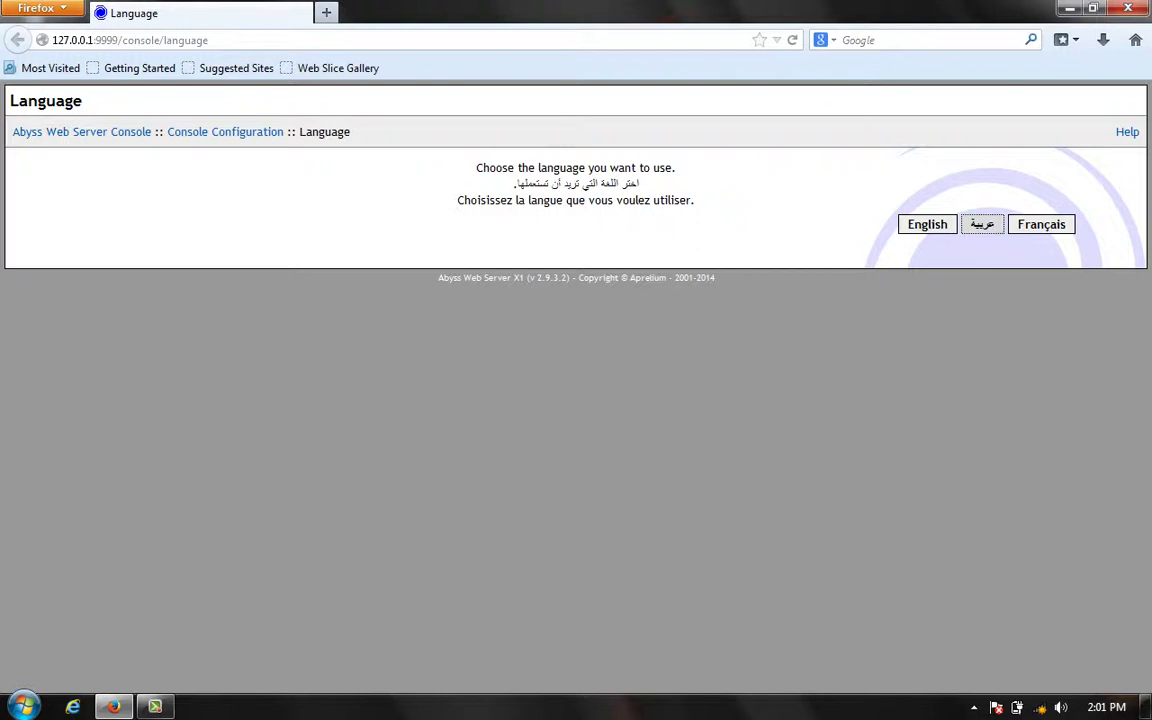
{"action": "left_click", "coordinate": [1041, 224]}
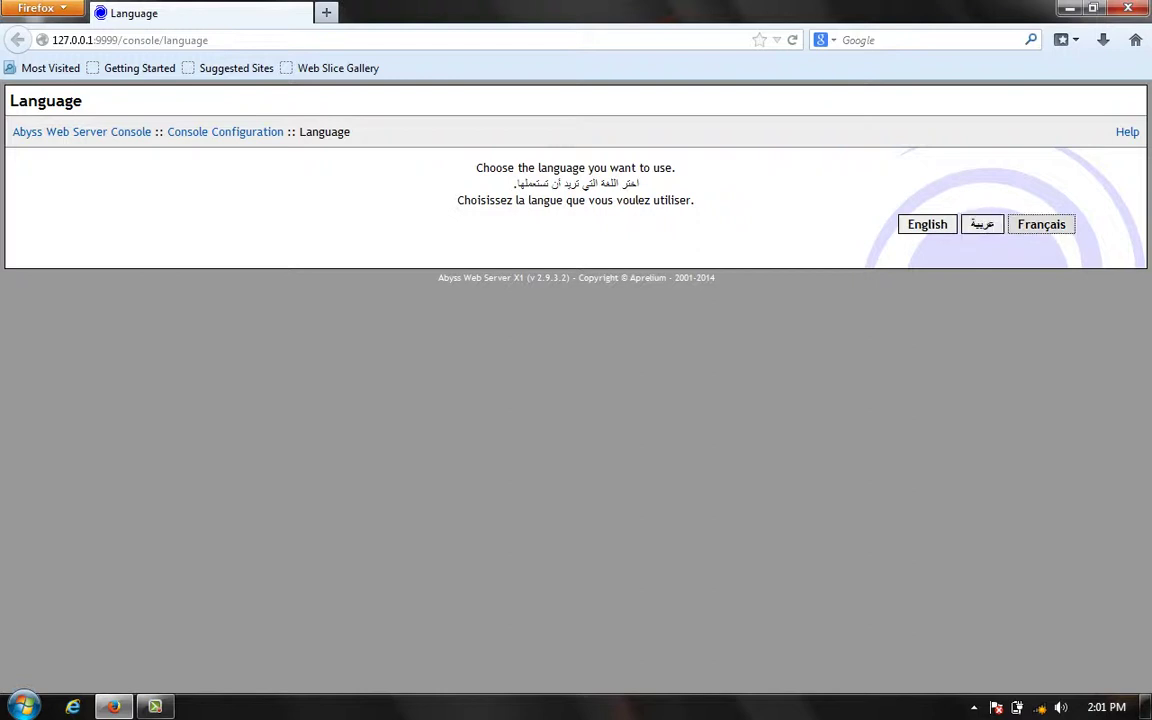
{"action": "key", "text": "shift+Tab"}
{"action": "key", "text": "shift+Tab"}
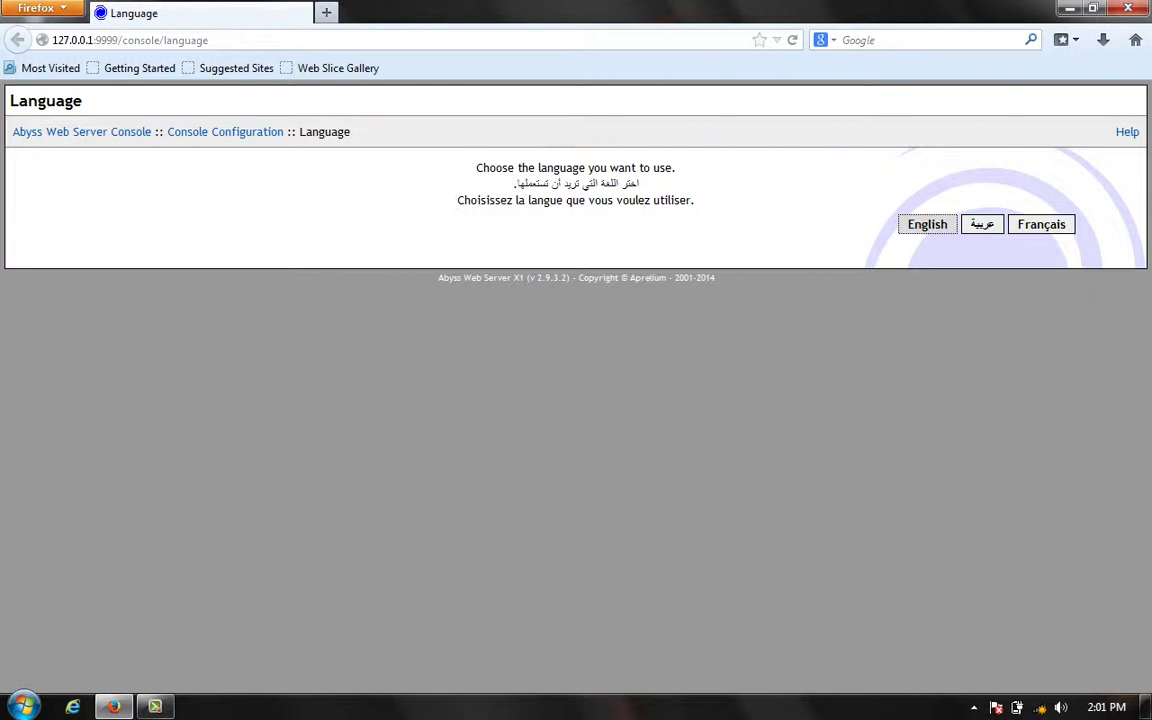
{"action": "key", "text": "Return"}
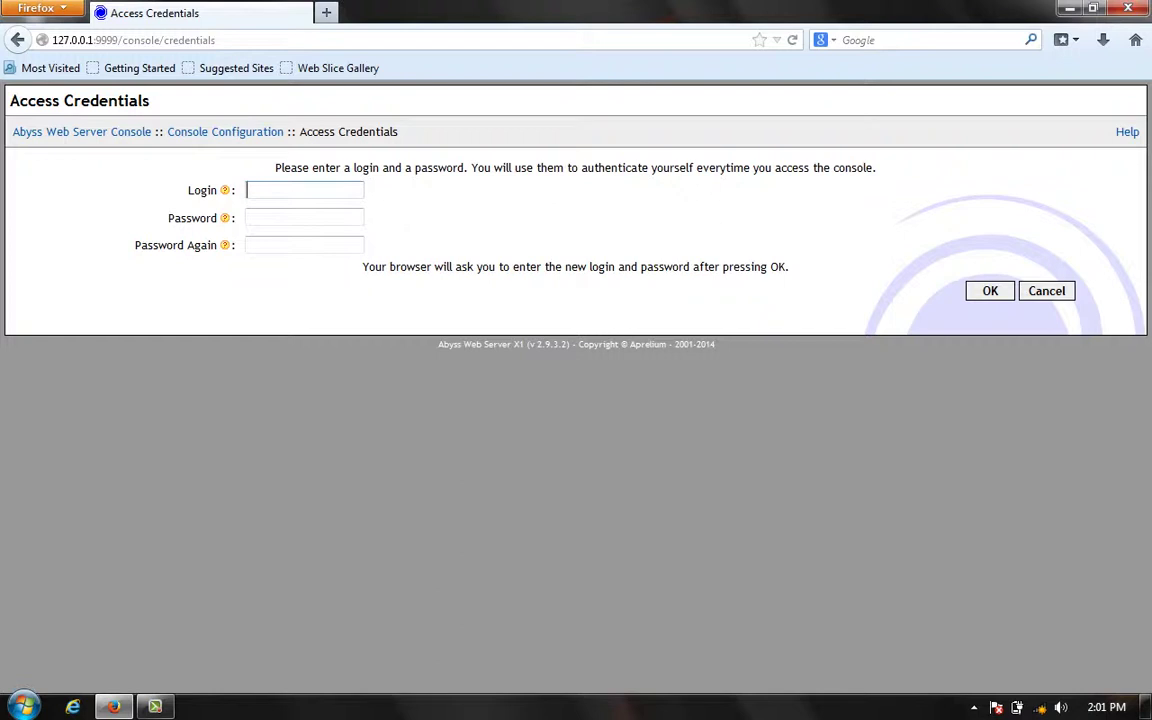
- Enter a lowercase console login name and the password in both password fields, then submit
{"action": "key", "text": "Tab"}
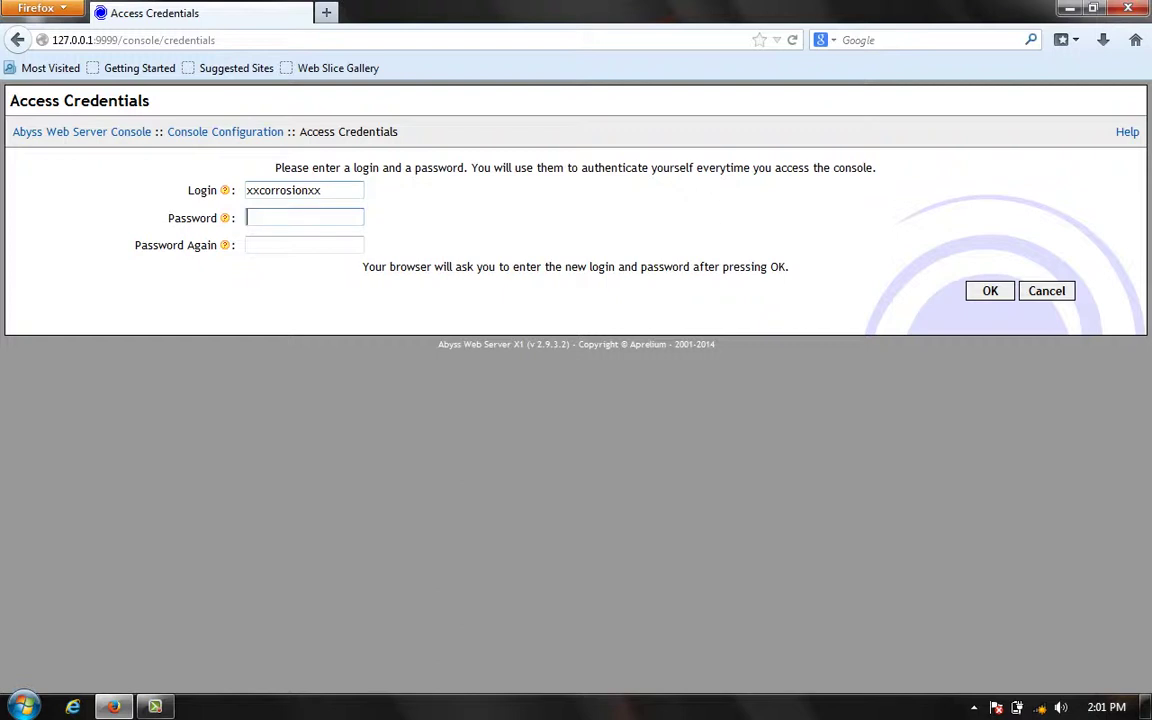
{"action": "key", "text": "Tab"}
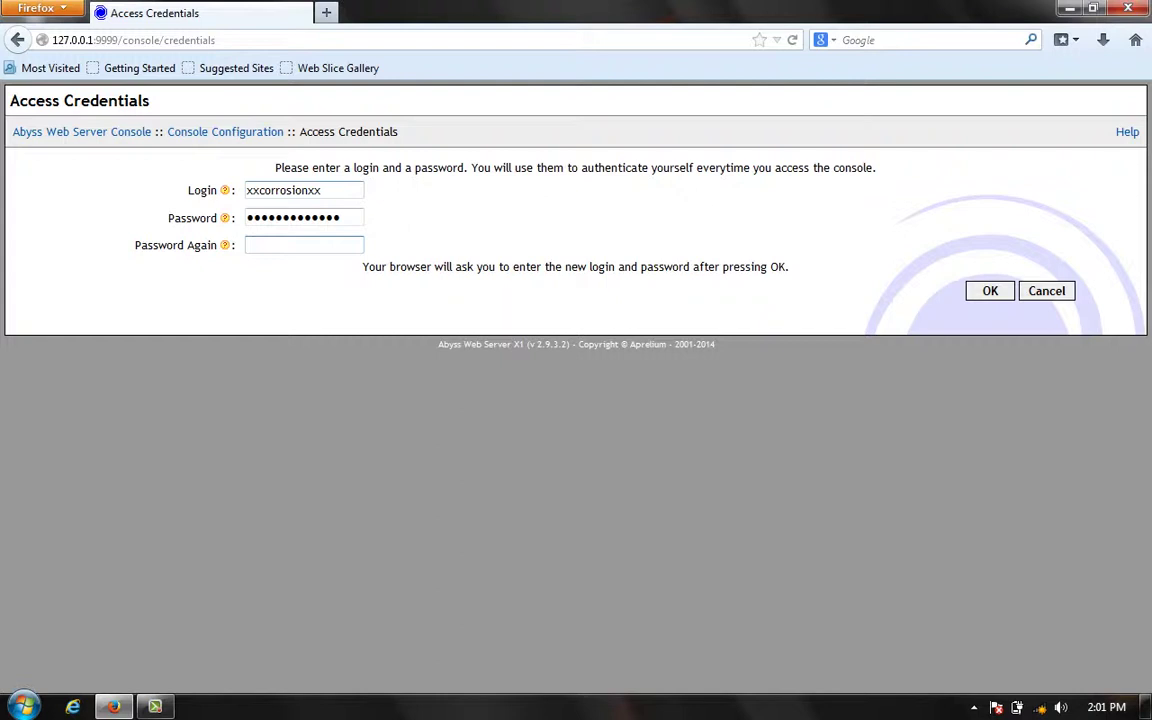
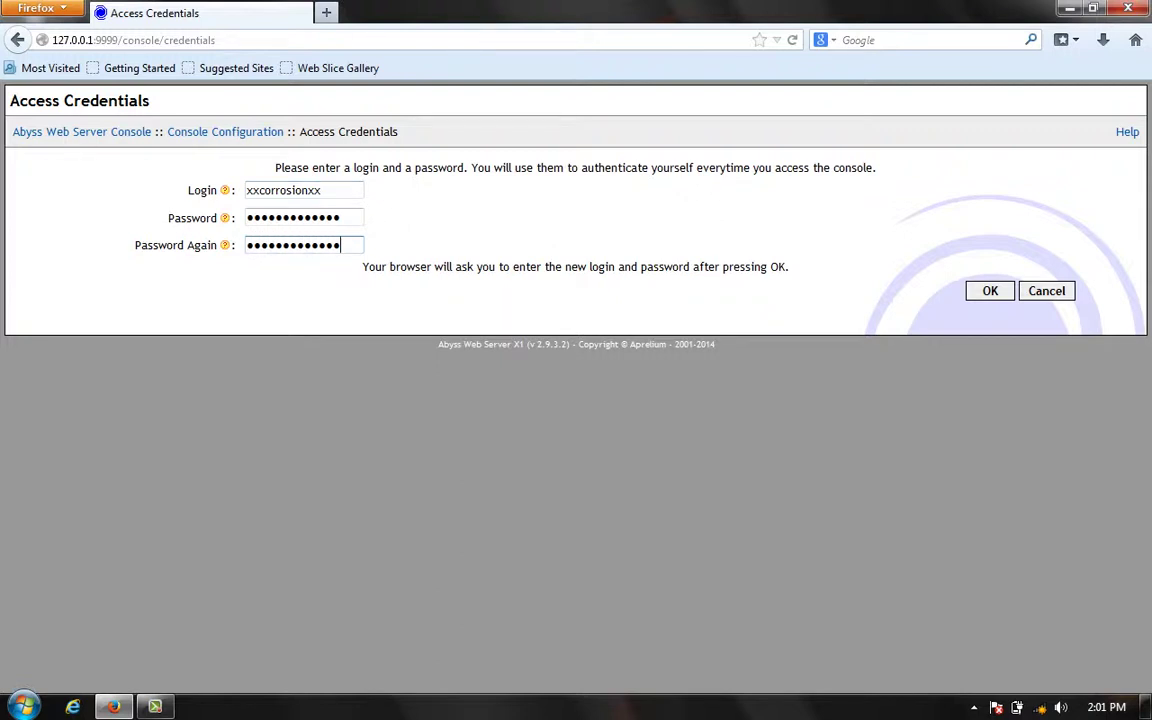
{"action": "key", "text": "Tab"}
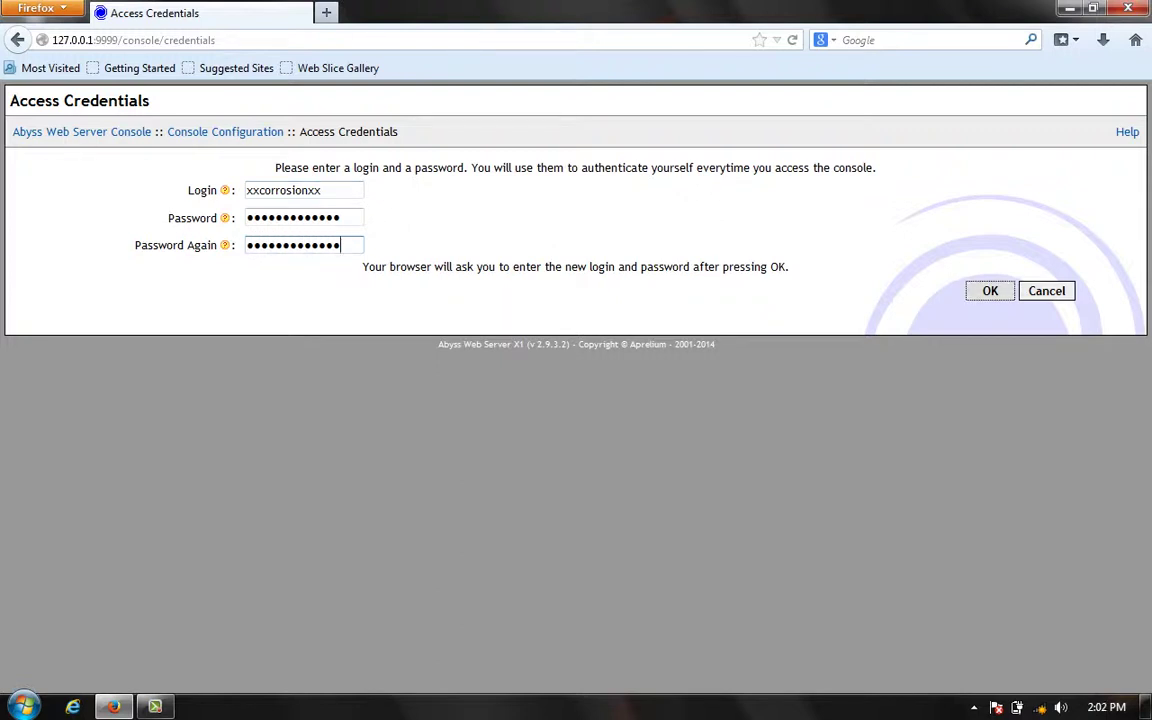
{"action": "key", "text": "Tab"}
{"action": "key", "text": "Return"}
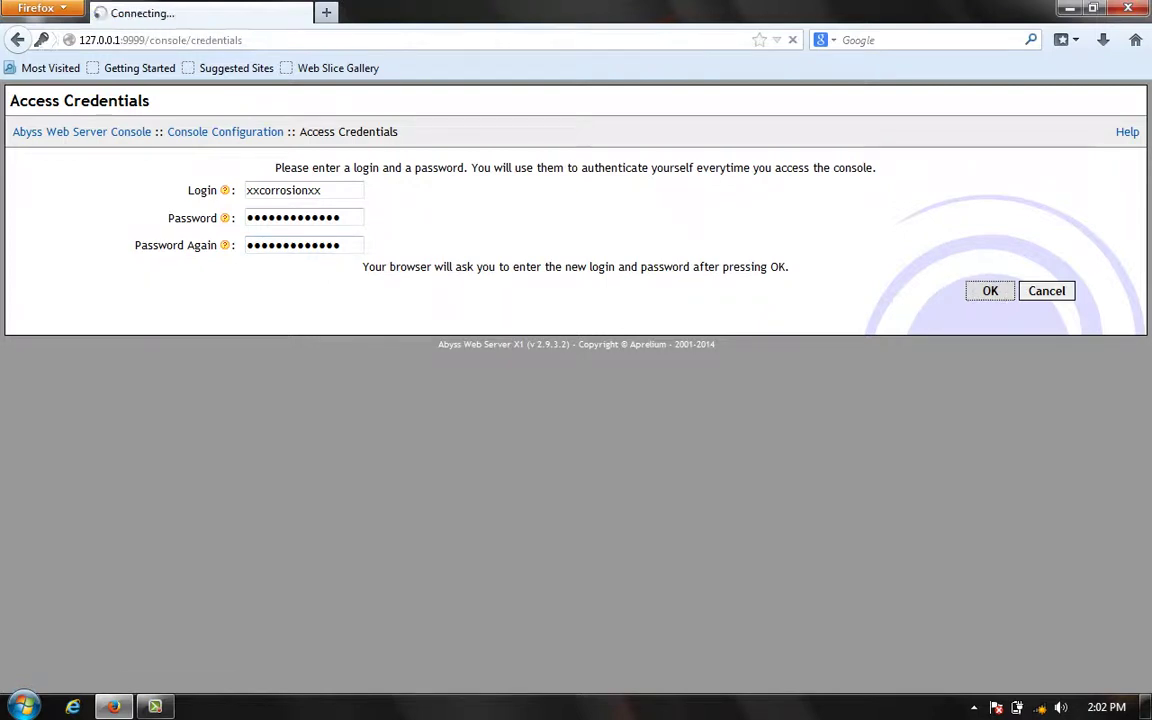
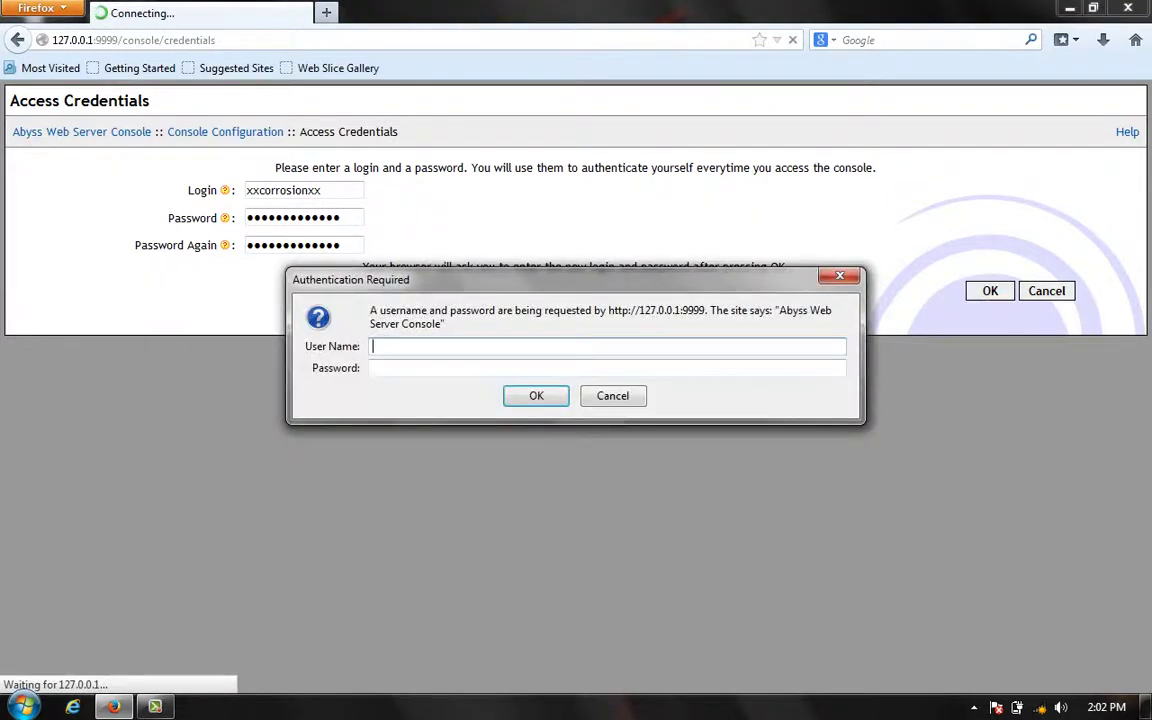
- Sign in to the console with the same login name and password
{"action": "key", "text": "Tab"}
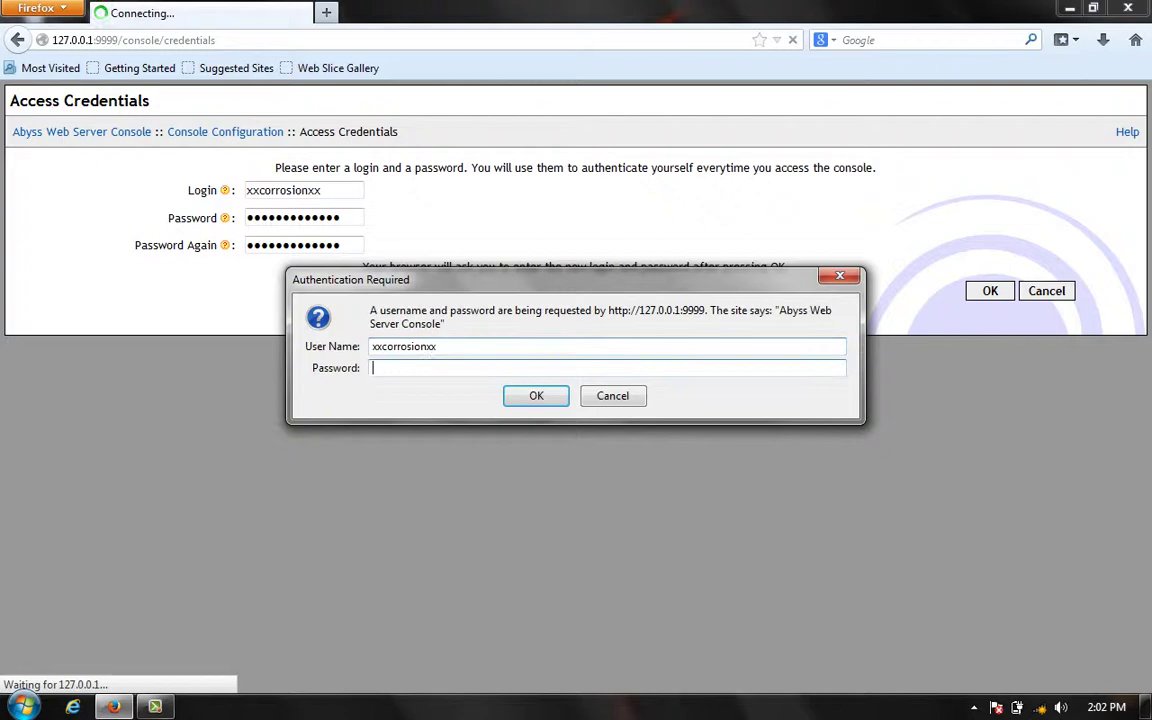
{"action": "key", "text": "Return"}
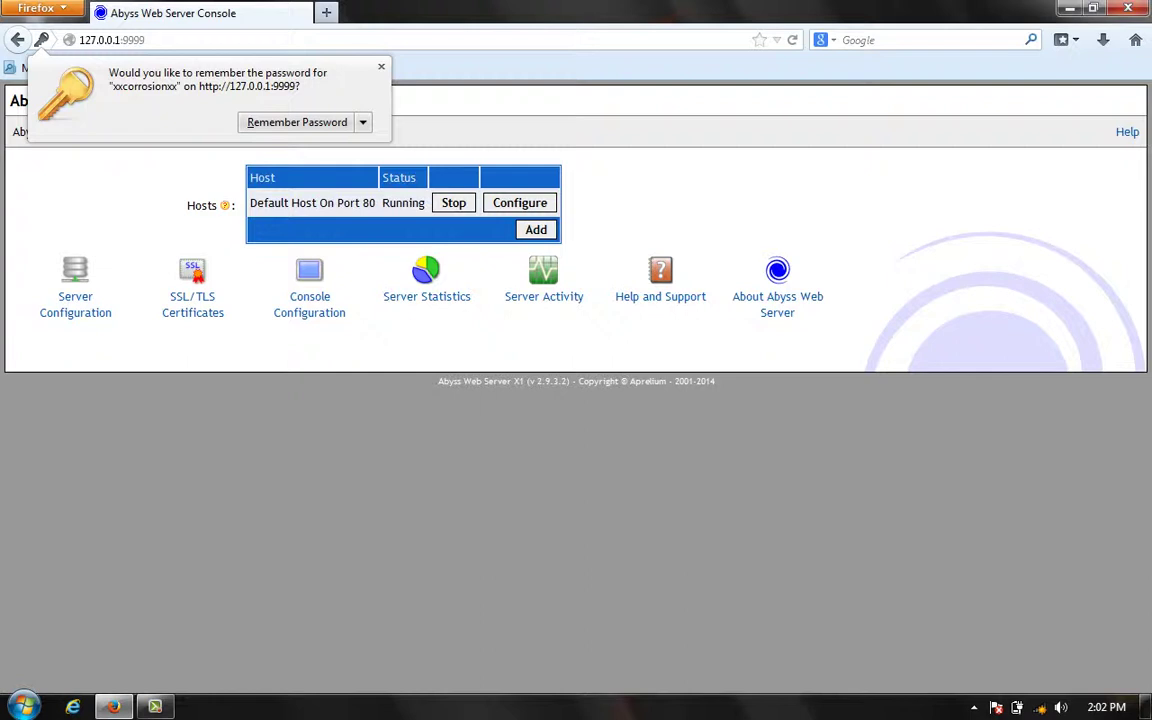
- Dismiss the remember-password offer and load 127.0.0.1 in a new Firefox tab
{"action": "key", "text": "Escape"}
{"action": "key", "text": "ctrl+t"}
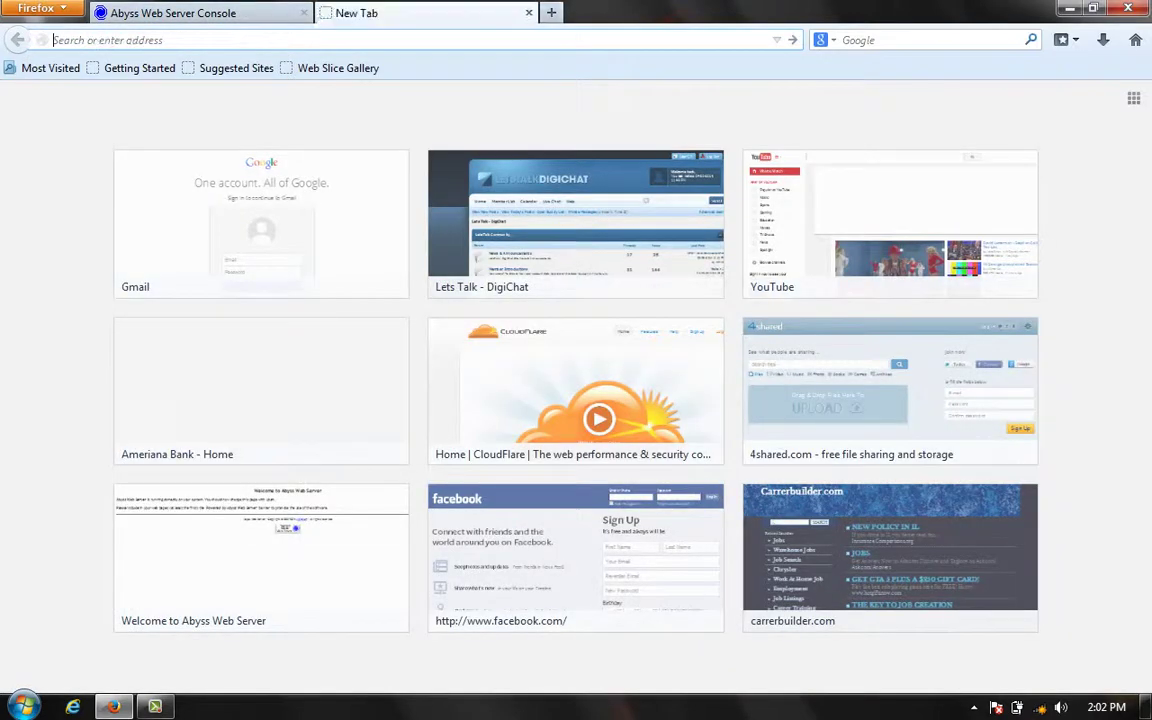
{"action": "type", "text": "127.0"}
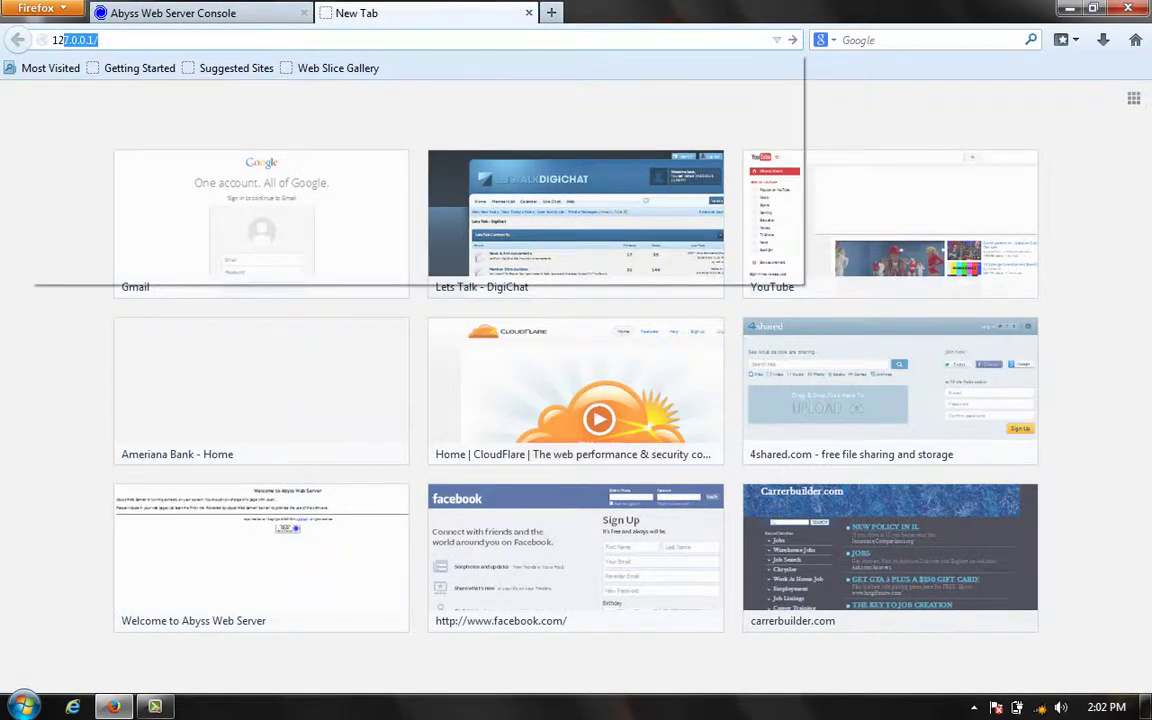
{"action": "type", "text": ".0.1"}
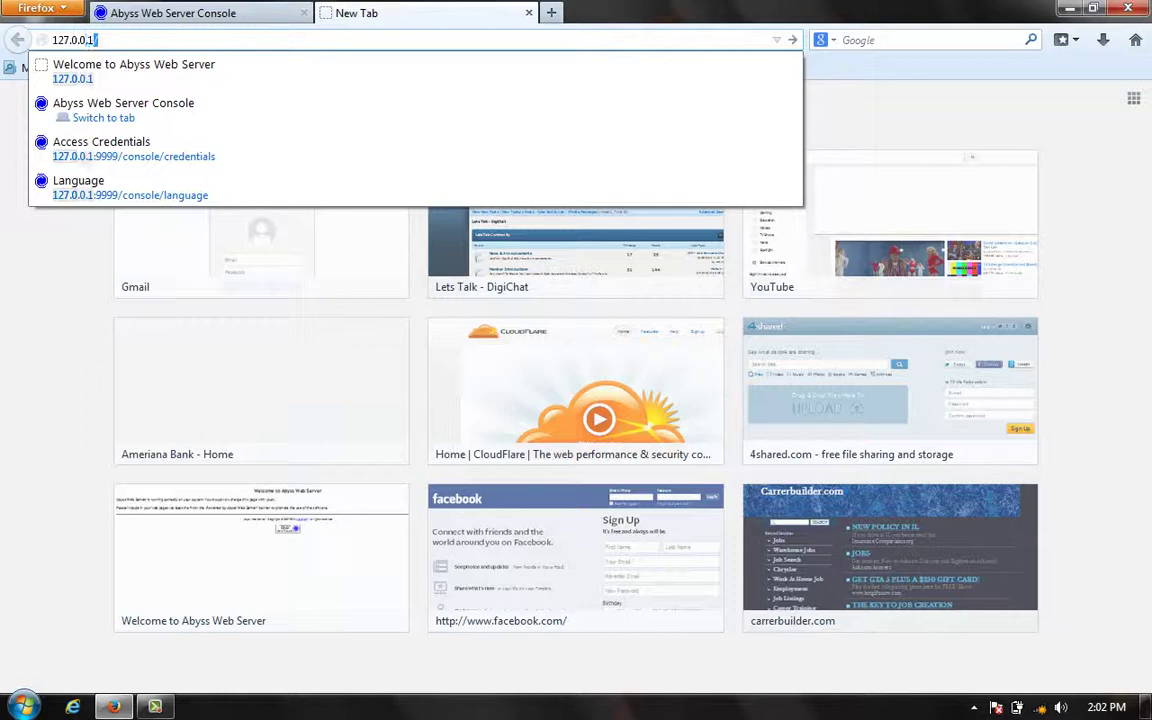
{"action": "key", "text": "Return"}
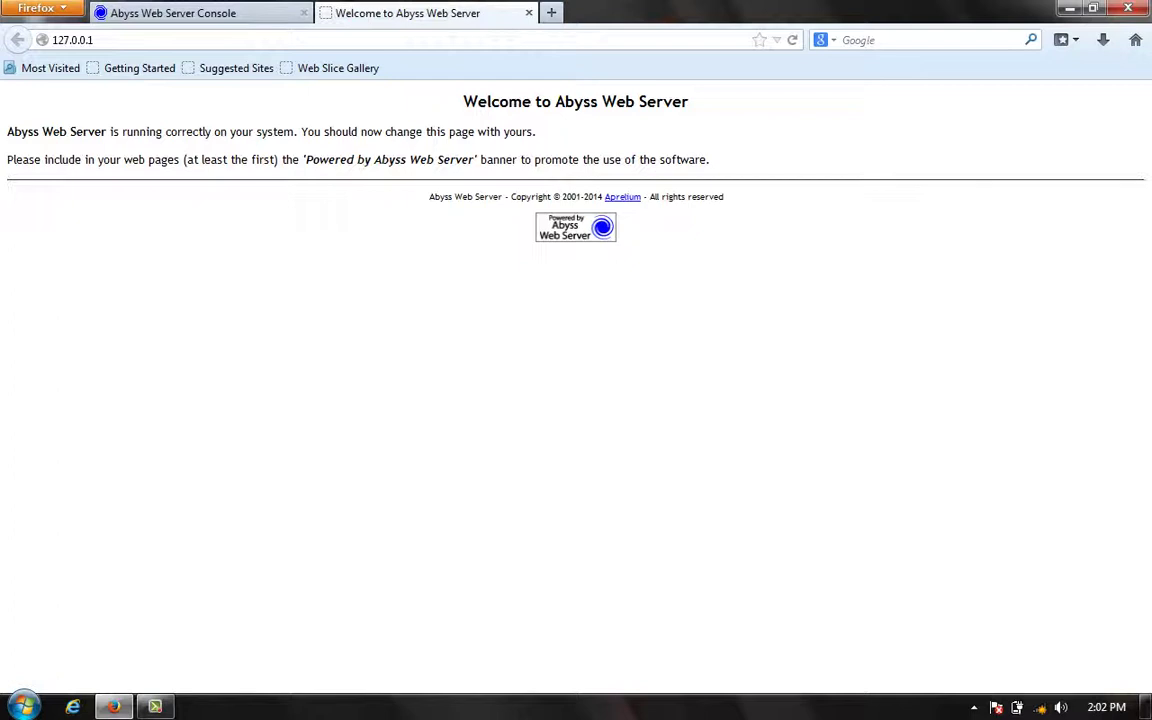
{"action": "key", "text": "ctrl+l"}
{"action": "type", "text": "ipchicke"}
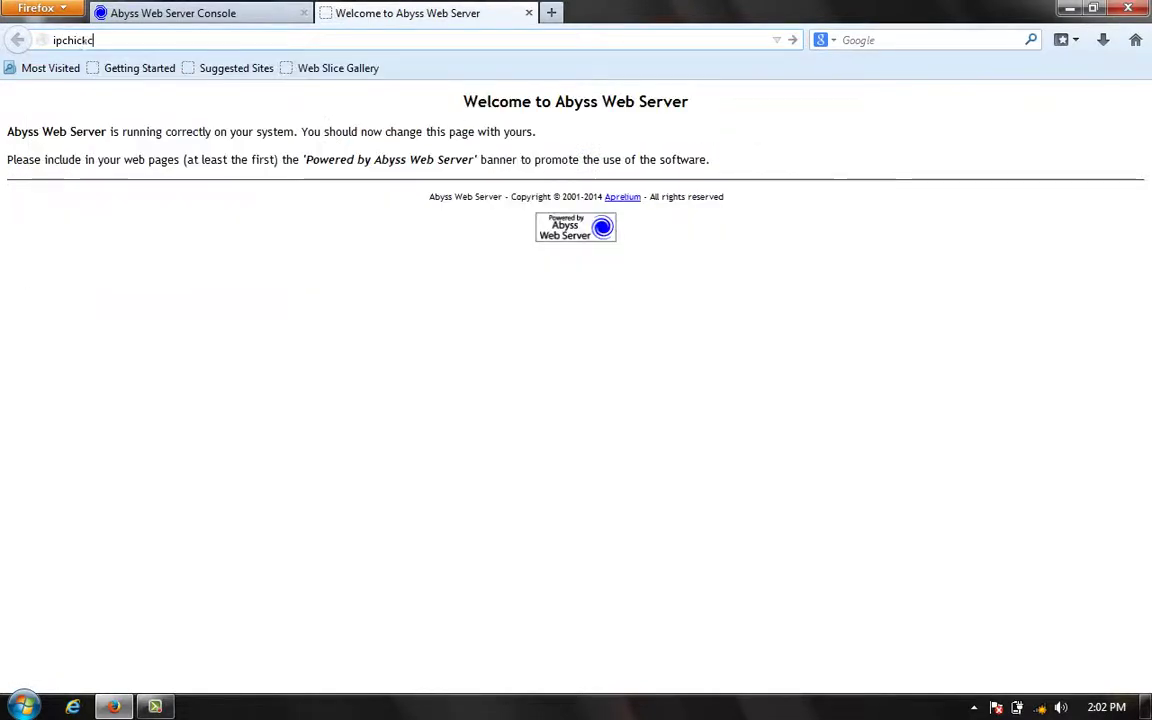
{"action": "type", "text": "n.co"}
{"action": "key", "text": "BackSpace"}
{"action": "key", "text": "BackSpace"}
{"action": "key", "text": "BackSpace"}
{"action": "key", "text": "BackSpace"}
{"action": "key", "text": "BackSpace"}
{"action": "key", "text": "BackSpace"}
{"action": "key", "text": "BackSpace"}
{"action": "key", "text": "BackSpace"}
{"action": "key", "text": "BackSpace"}
{"action": "key", "text": "BackSpace"}
{"action": "key", "text": "BackSpace"}
{"action": "key", "text": "BackSpace"}
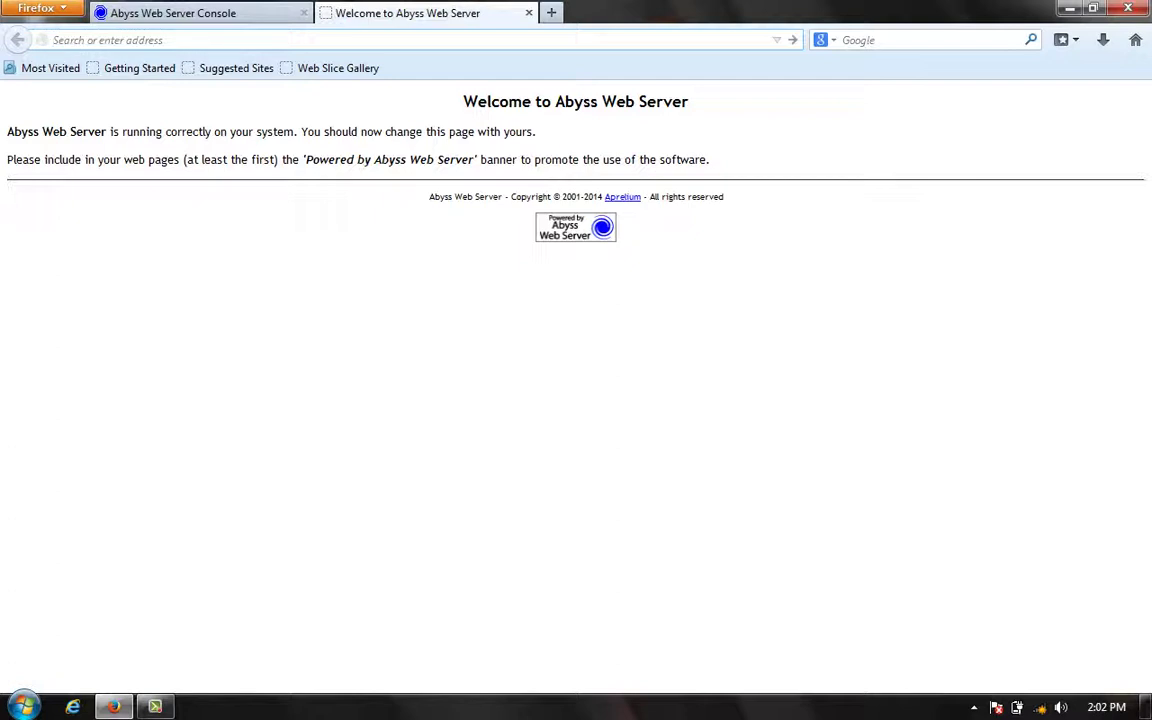
{"action": "type", "text": "http"}
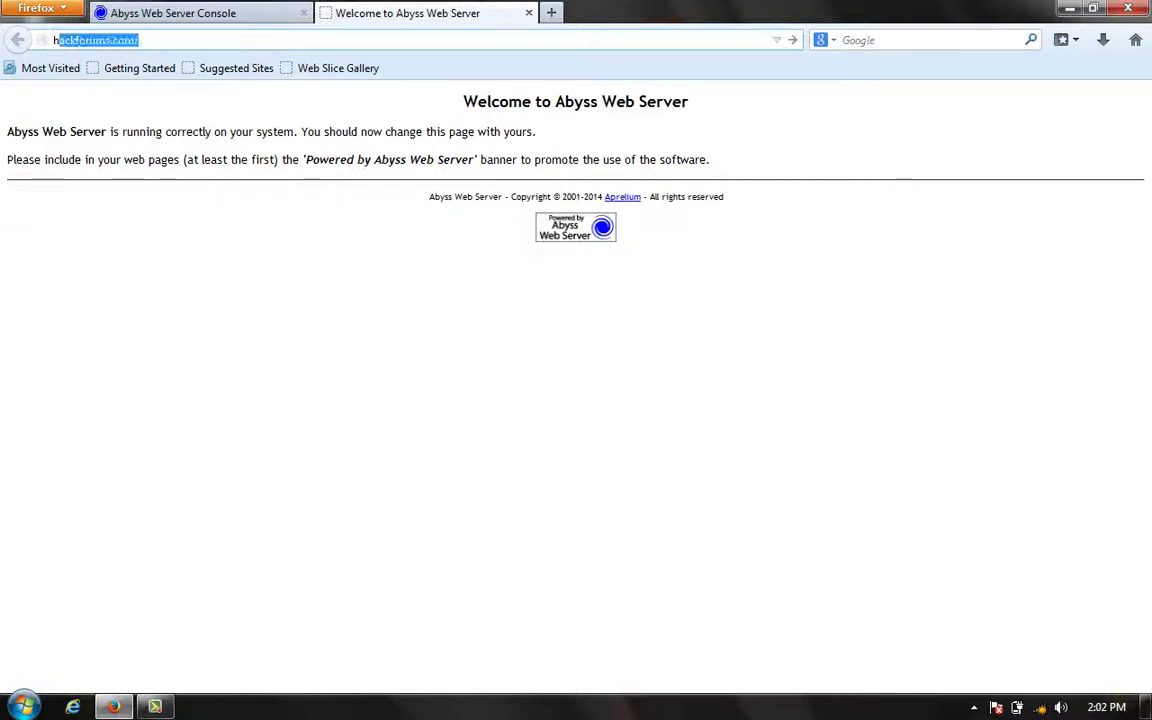
{"action": "type", "text": "://263762"}
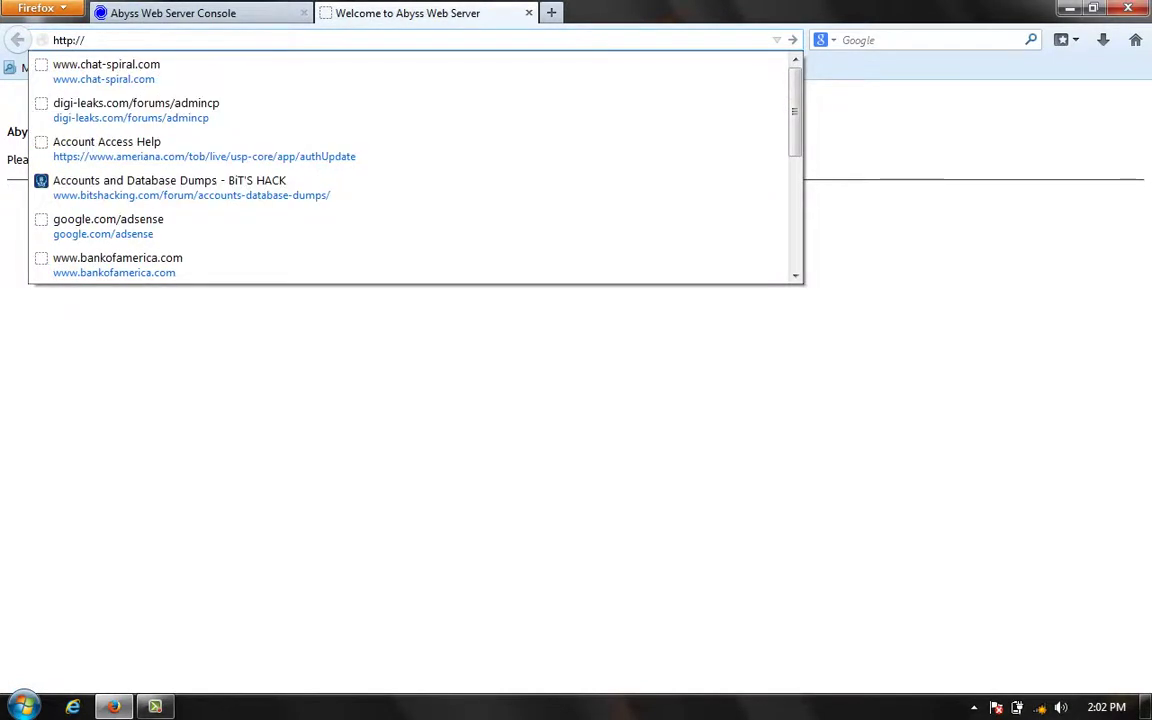
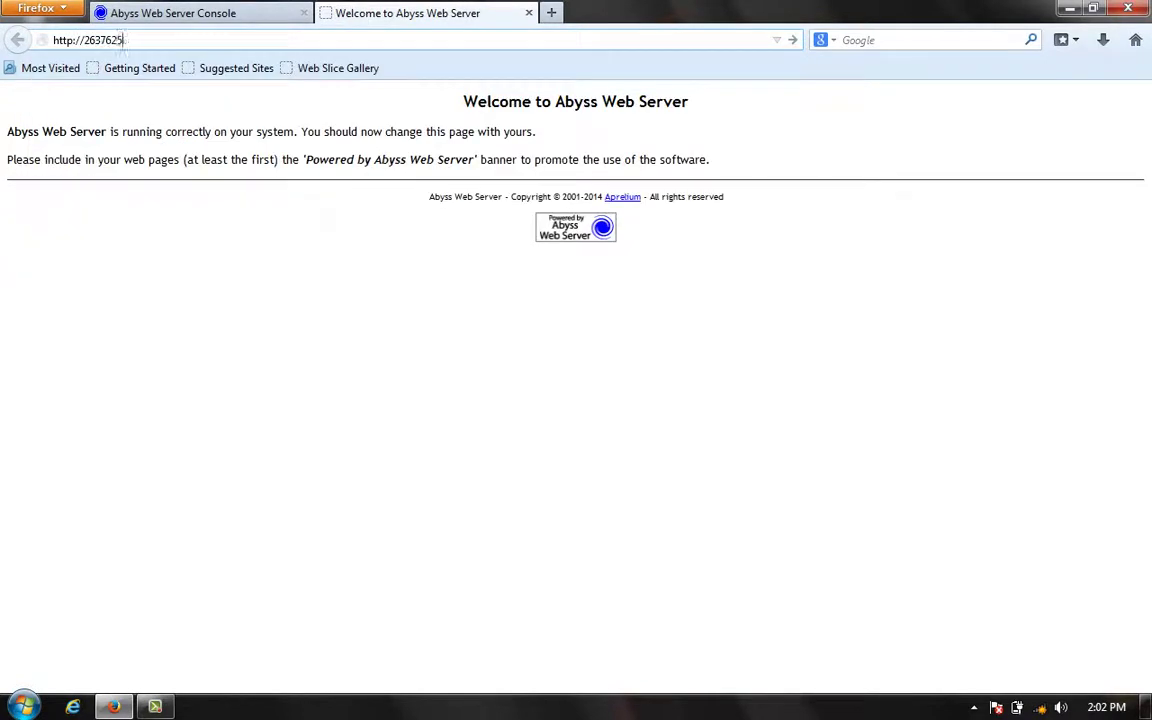
- Retype the Firefox address so it ends with port :80
{"action": "key", "text": "BackSpace"}
{"action": "key", "text": "BackSpace"}
{"action": "key", "text": "BackSpace"}
{"action": "key", "text": "BackSpace"}
{"action": "key", "text": "BackSpace"}
{"action": "key", "text": "BackSpace"}
{"action": "key", "text": "BackSpace"}
{"action": "key", "text": "BackSpace"}
{"action": "key", "text": "BackSpace"}
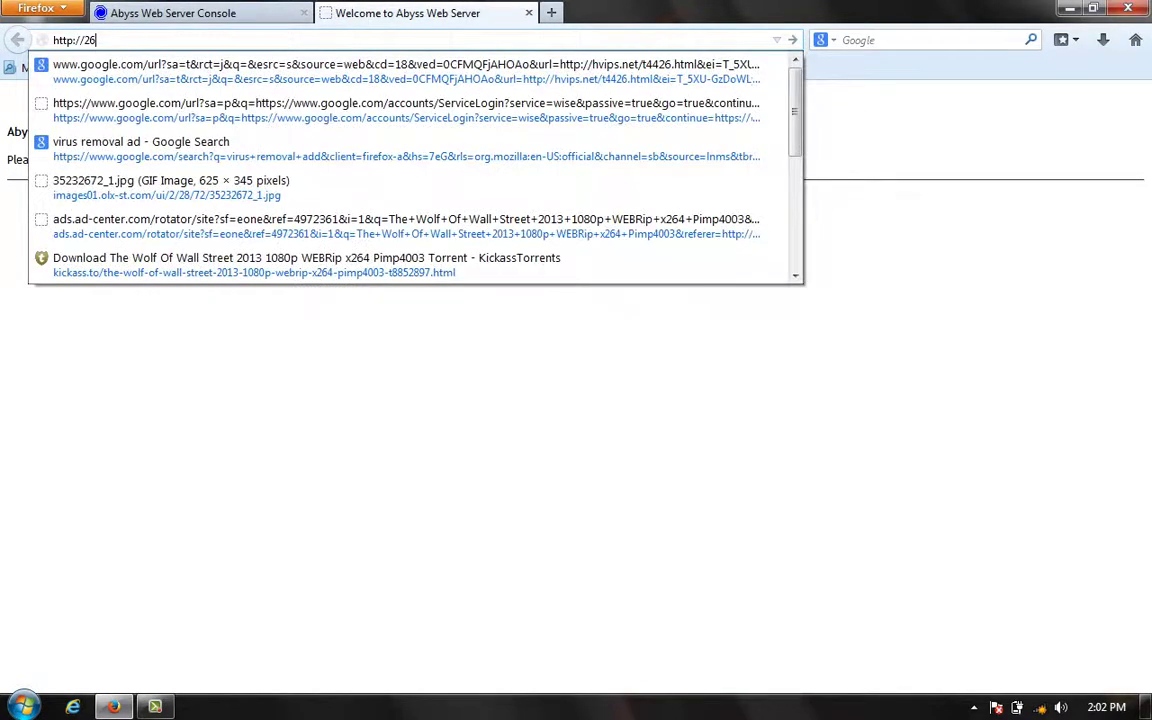
{"action": "key", "text": "BackSpace"}
{"action": "key", "text": "BackSpace"}
{"action": "key", "text": "BackSpace"}
{"action": "key", "text": "BackSpace"}
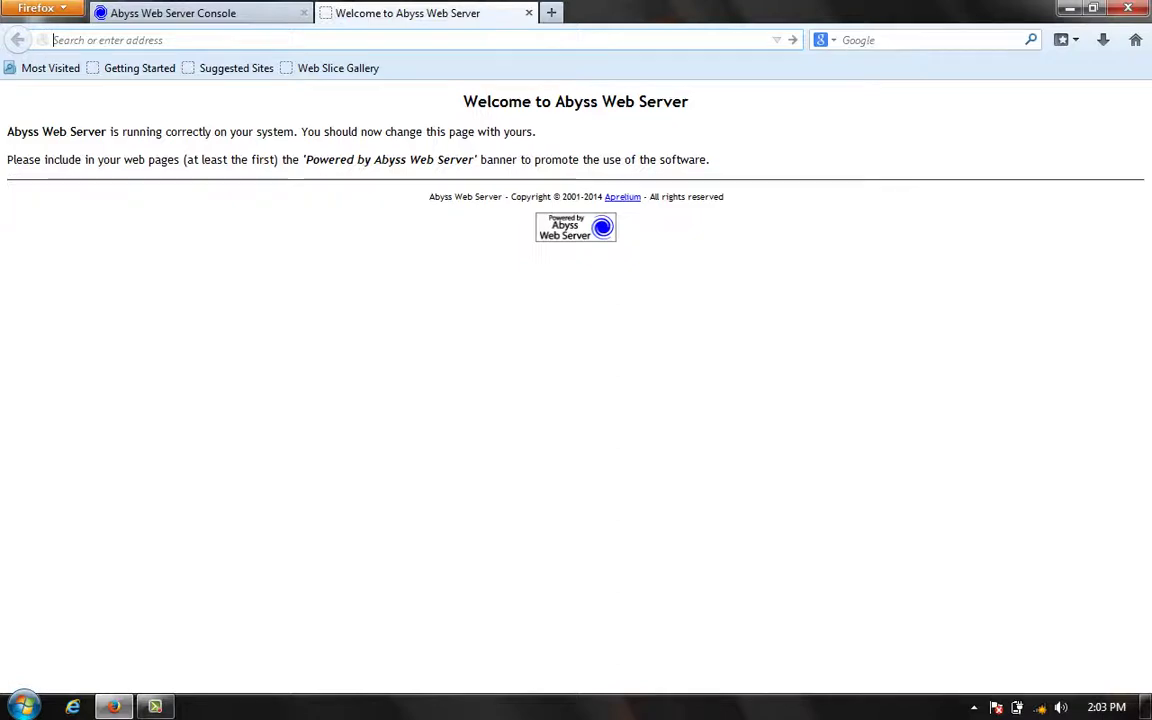
{"action": "type", "text": "http:/"}
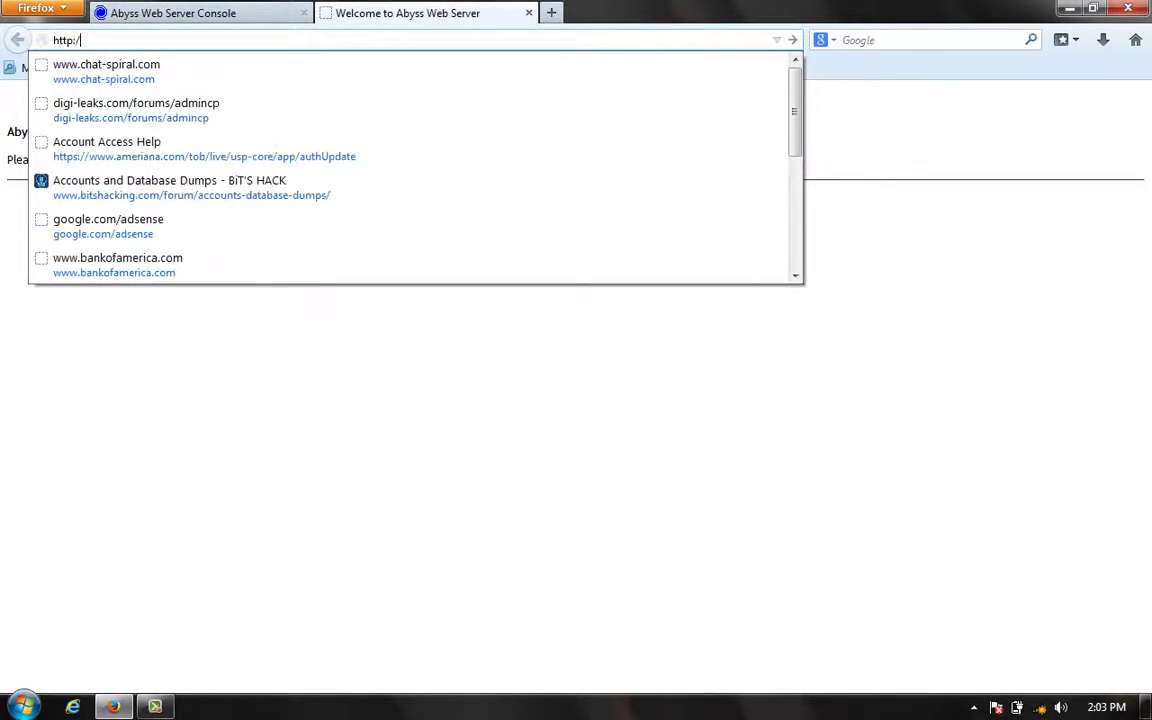
{"action": "type", "text": "/349,4r34r,34r"}
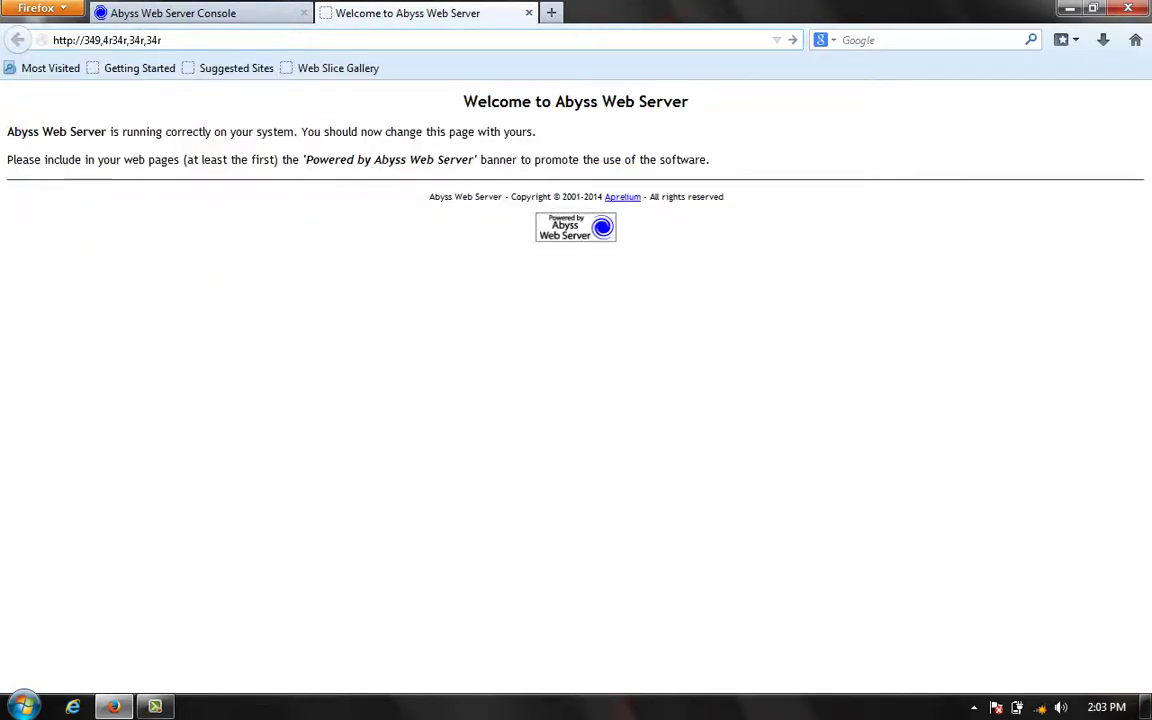
{"action": "type", "text": ",34r,"}
{"action": "key", "text": "BackSpace"}
{"action": "key", "text": "BackSpace"}
{"action": "key", "text": "BackSpace"}
{"action": "key", "text": "BackSpace"}
{"action": "key", "text": "BackSpace"}
{"action": "key", "text": "BackSpace"}
{"action": "key", "text": "BackSpace"}
{"action": "key", "text": "BackSpace"}
{"action": "key", "text": "BackSpace"}
{"action": "key", "text": "BackSpace"}
{"action": "key", "text": "BackSpace"}
{"action": "key", "text": "BackSpace"}
{"action": "key", "text": "BackSpace"}
{"action": "key", "text": "BackSpace"}
{"action": "key", "text": "BackSpace"}
{"action": "key", "text": "BackSpace"}
{"action": "type", "text": "://34:80"}
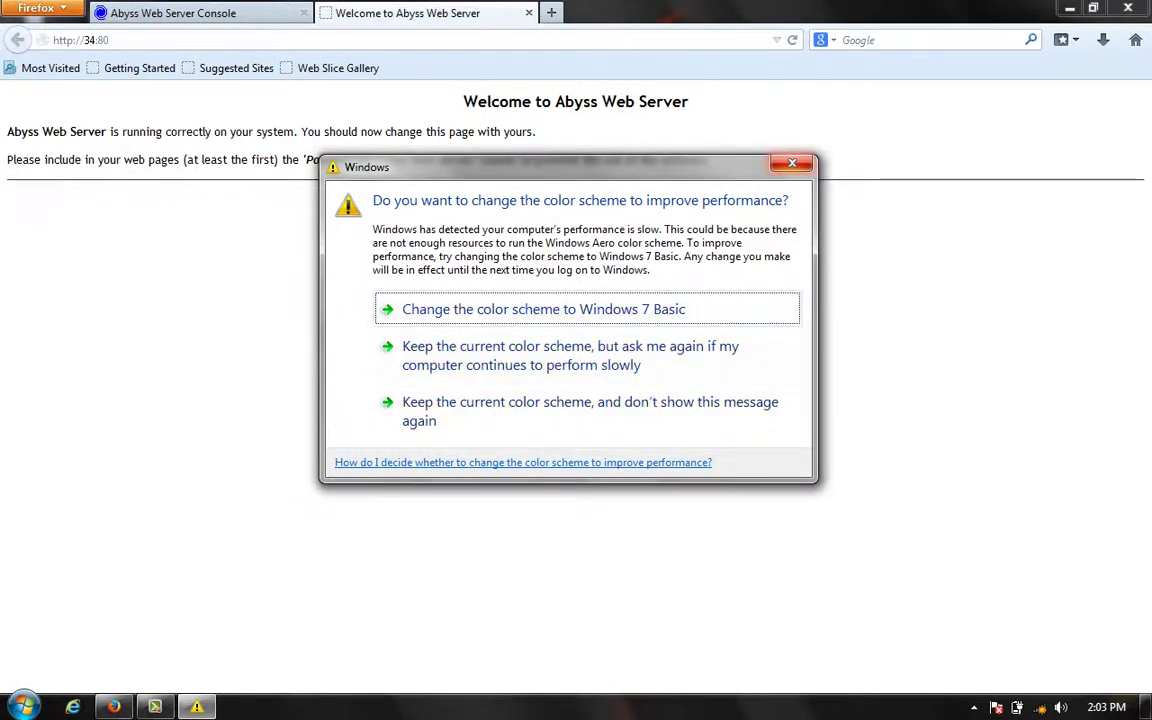
- Dismiss the colour-scheme prompt, close the Abyss Web Server Console tab, then close Firefox
{"action": "key", "text": "Escape"}
{"action": "key", "text": "ctrl+Tab"}
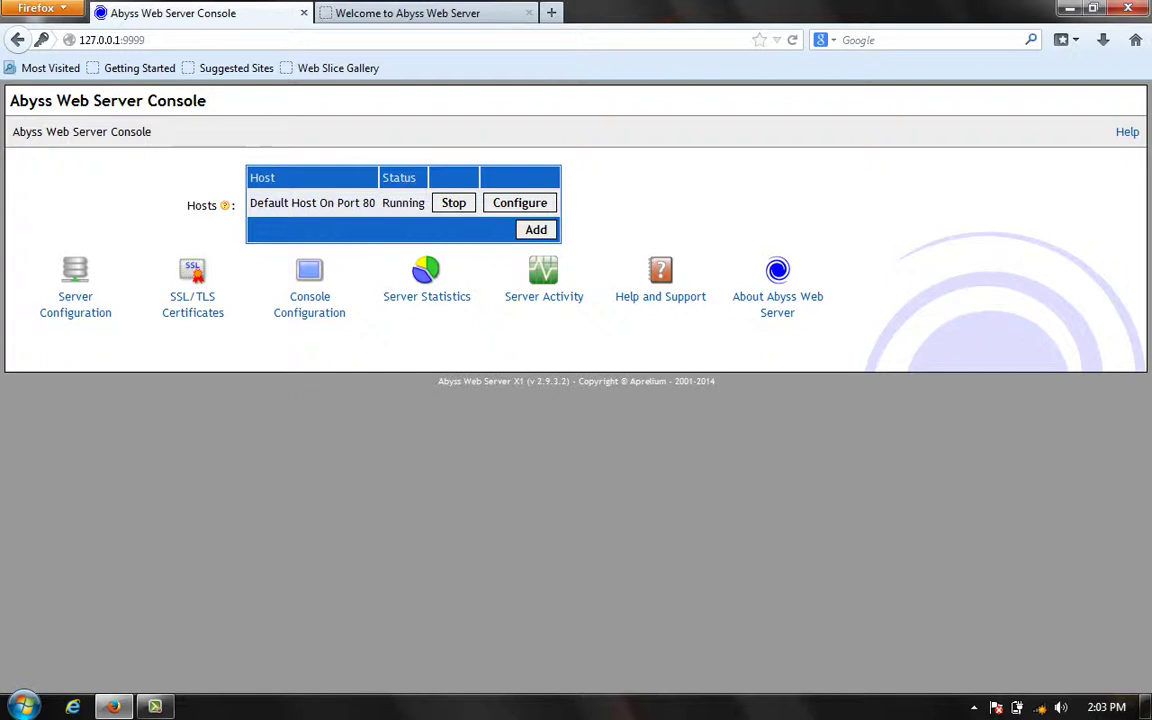
{"action": "left_click_drag", "start_coordinate": [378, 203], "coordinate": [312, 203]}
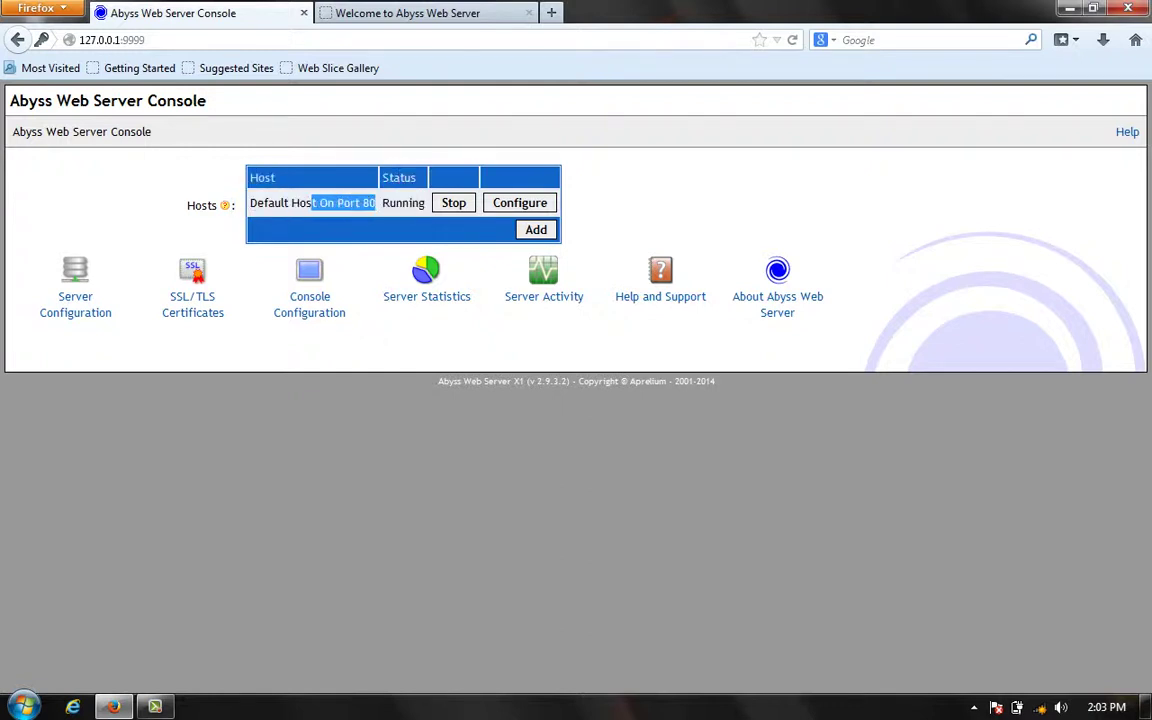
{"action": "key", "text": "ctrl+w"}
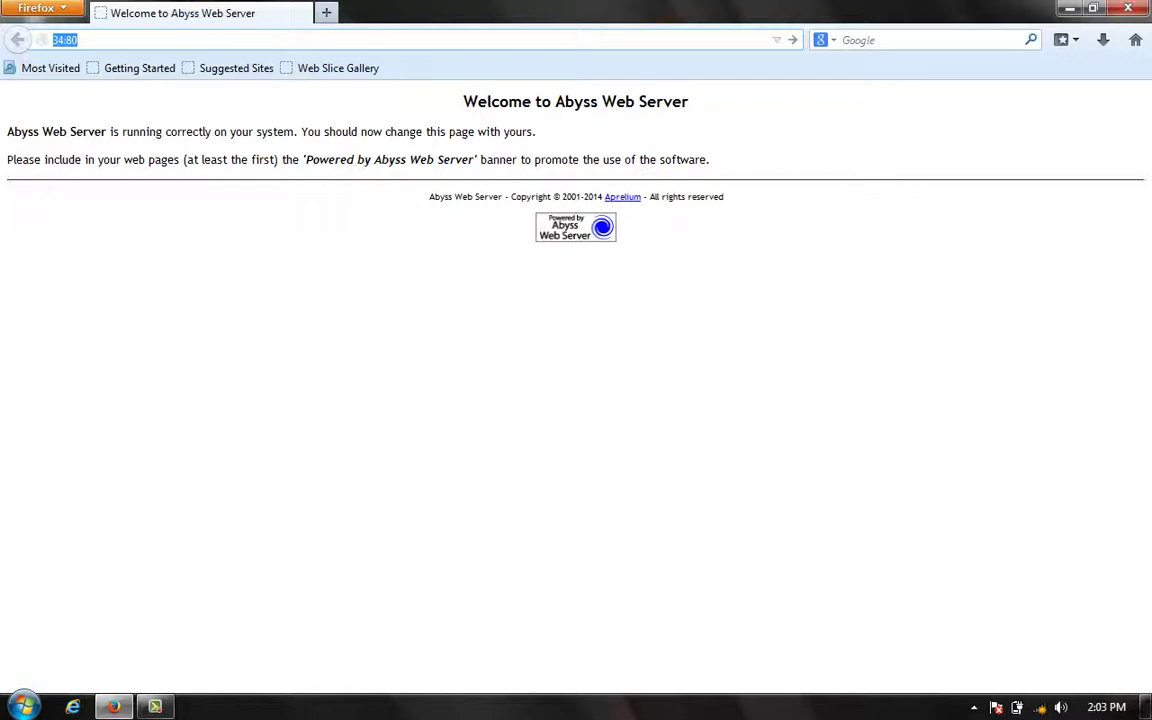
{"action": "key", "text": "ctrl+w"}
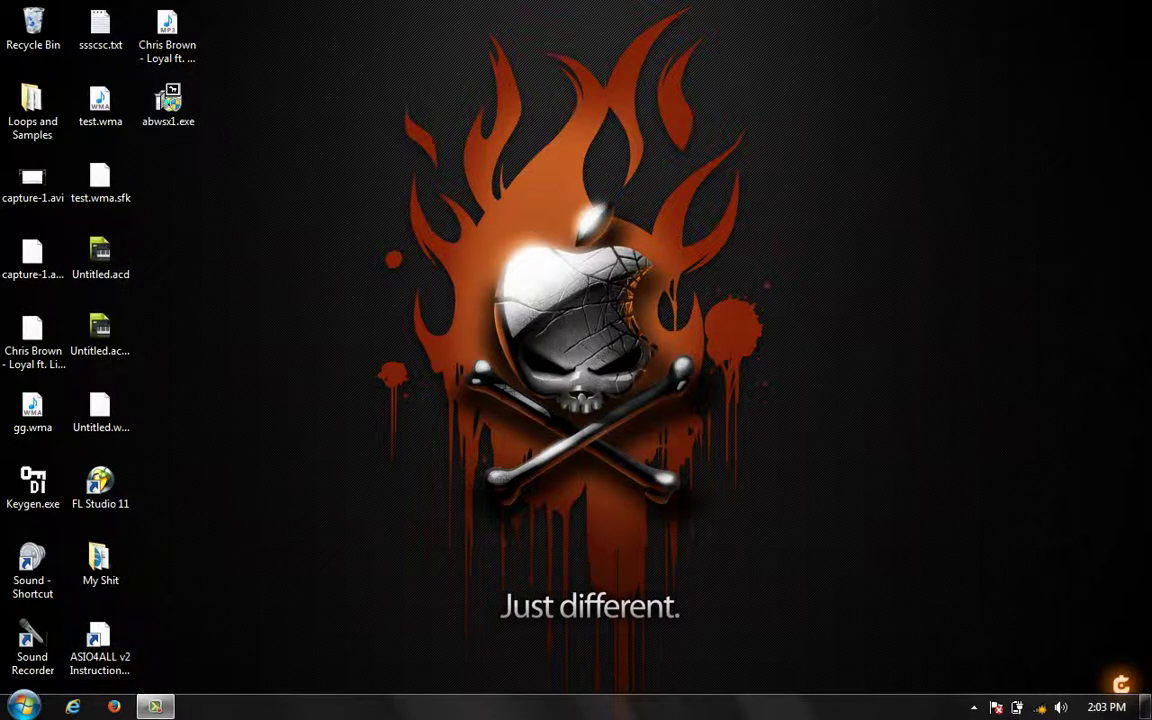
- Drag Install_DigiChat_4.0.4.6.exe from the My Shit folder onto the desktop and close the folder
{"action": "double_click", "coordinate": [100, 563]}
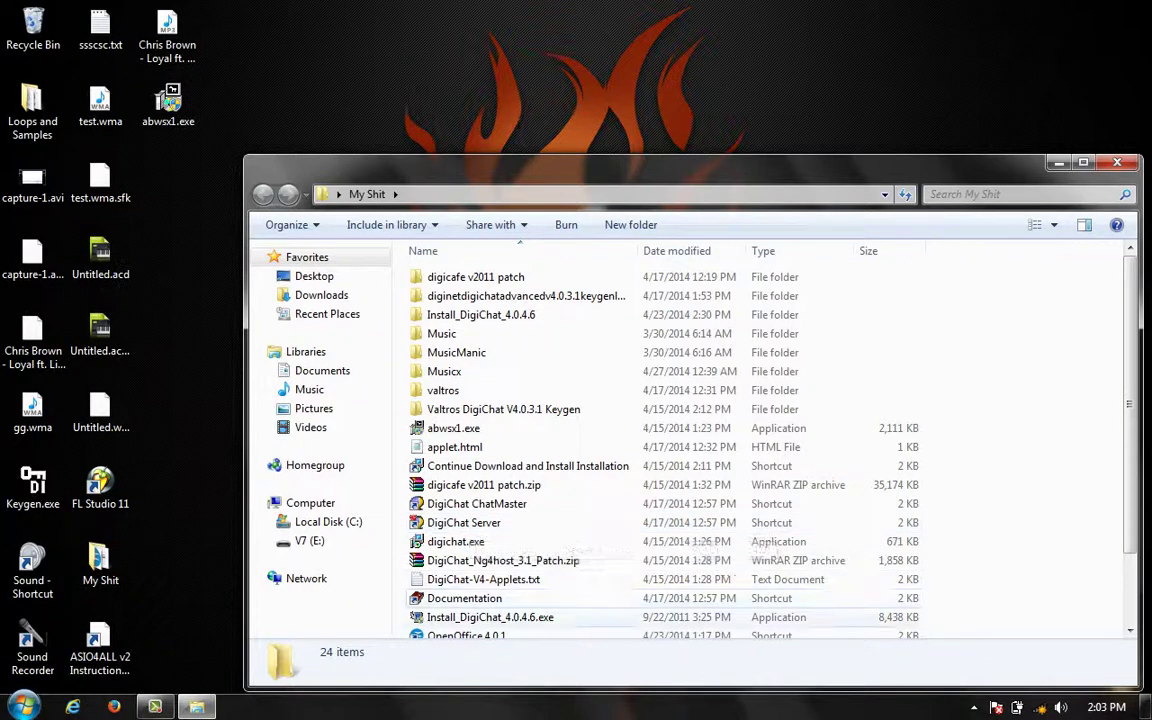
{"action": "left_click", "coordinate": [490, 617]}
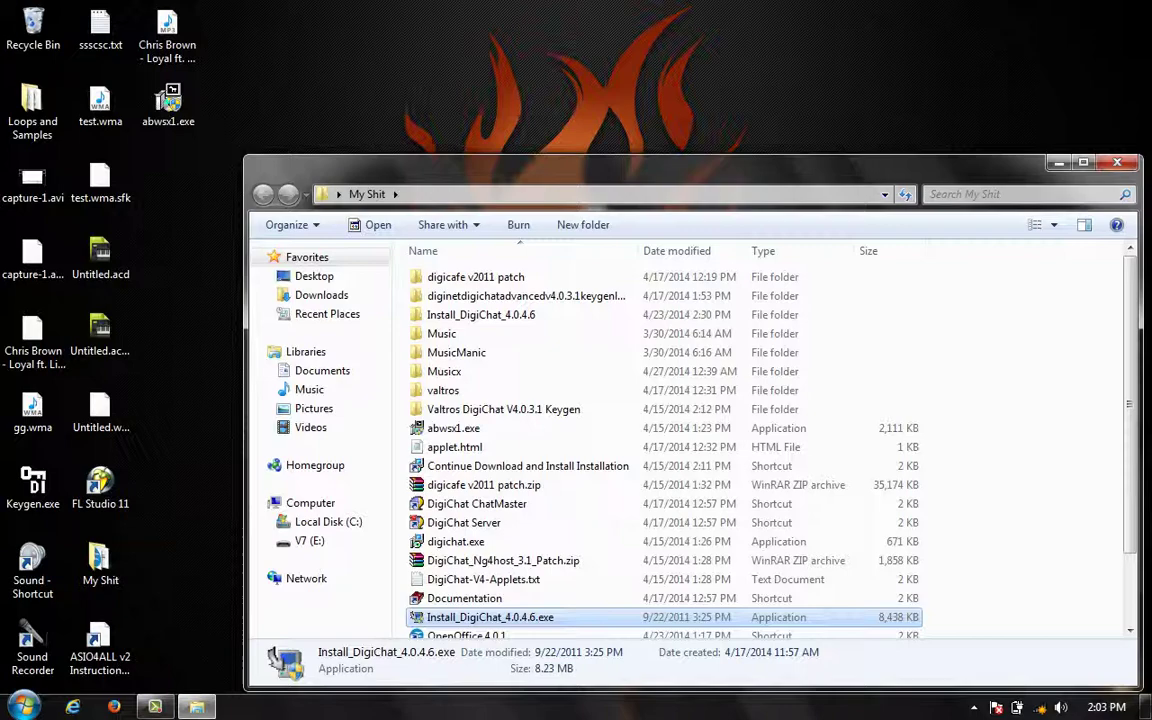
{"action": "left_click_drag", "start_coordinate": [490, 617], "coordinate": [168, 195]}
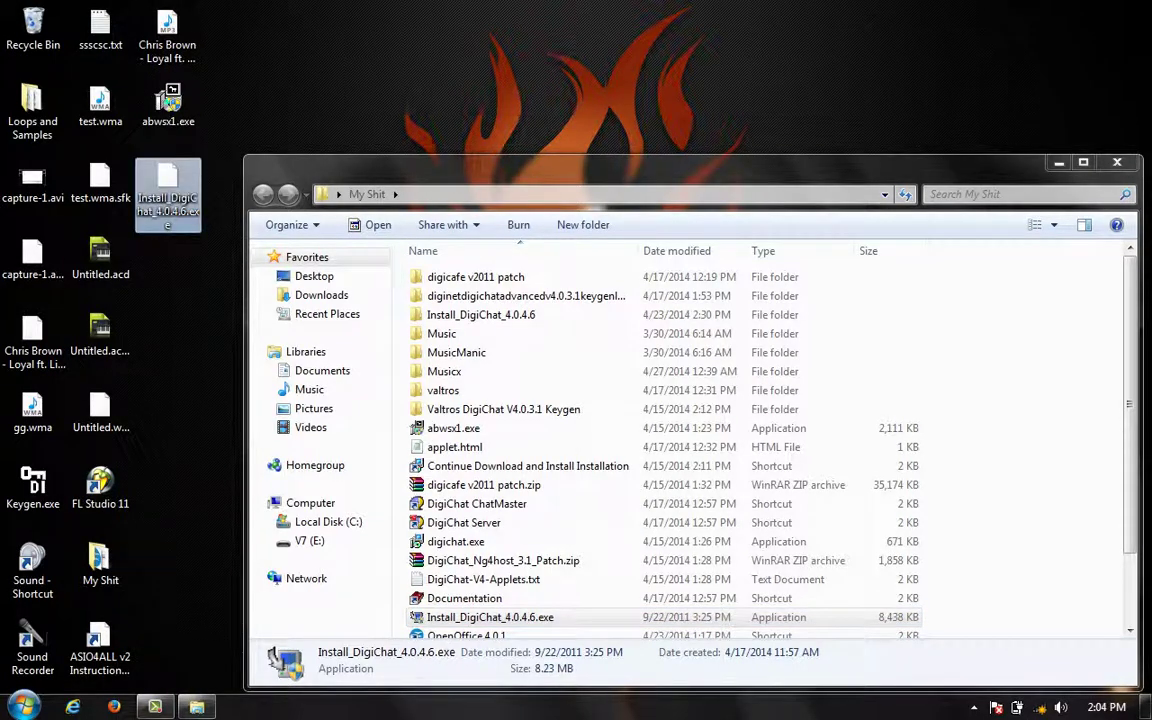
{"action": "key", "text": "alt+F4"}
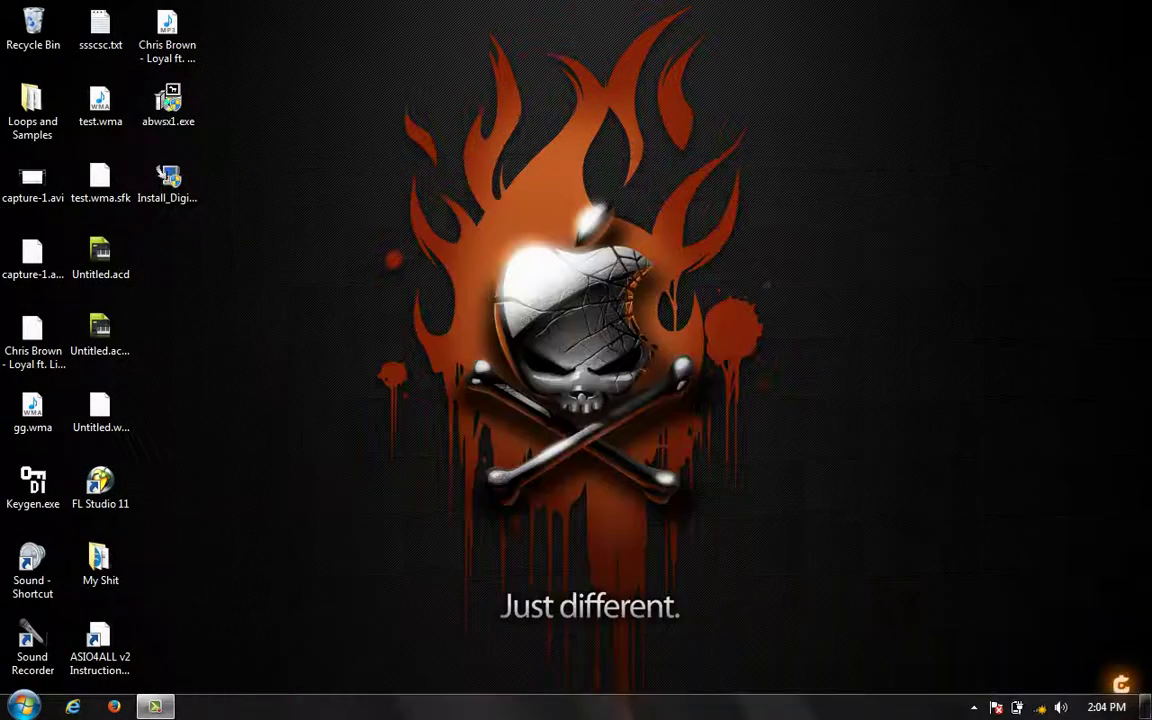
- Try launching the installer from the desktop, then dismiss the Start menu
{"action": "left_click", "coordinate": [164, 180]}
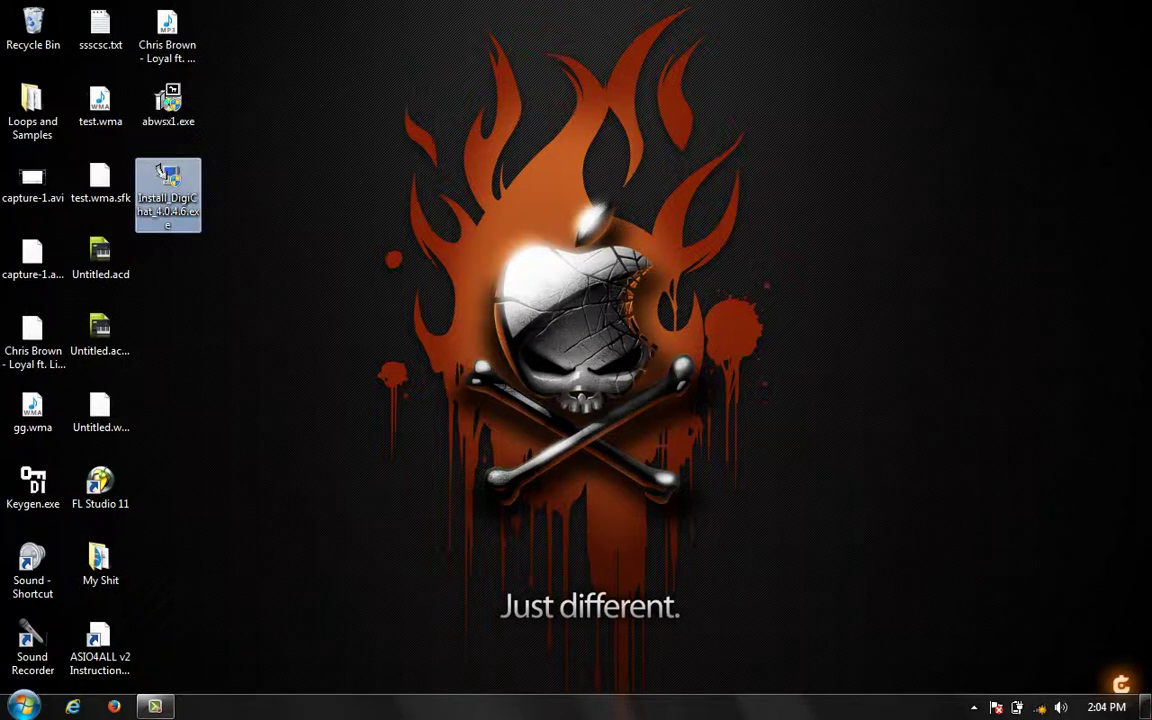
{"action": "double_click", "coordinate": [164, 180]}
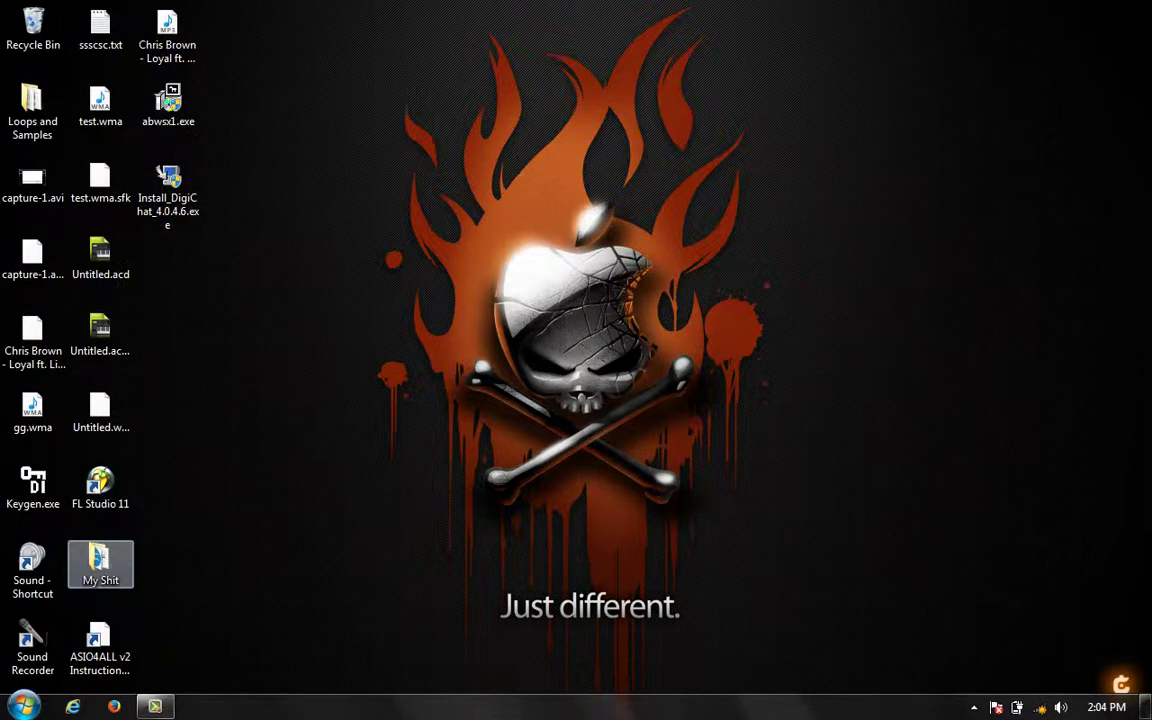
{"action": "left_click", "coordinate": [22, 706]}
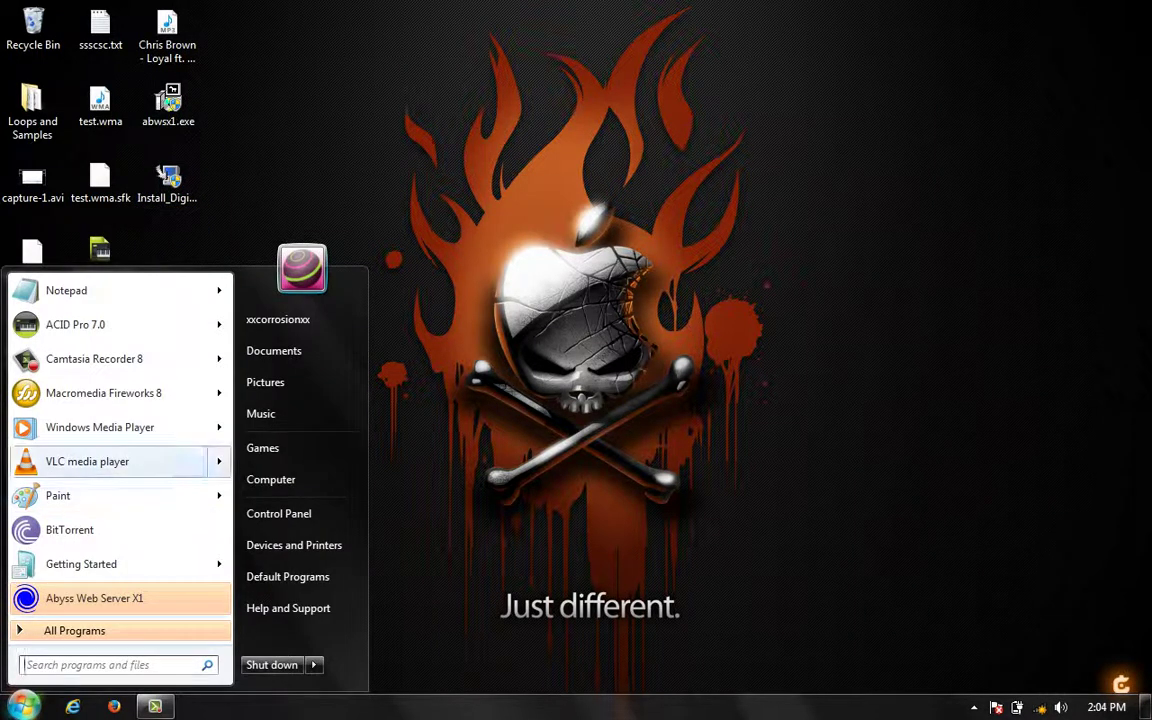
{"action": "key", "text": "Escape"}
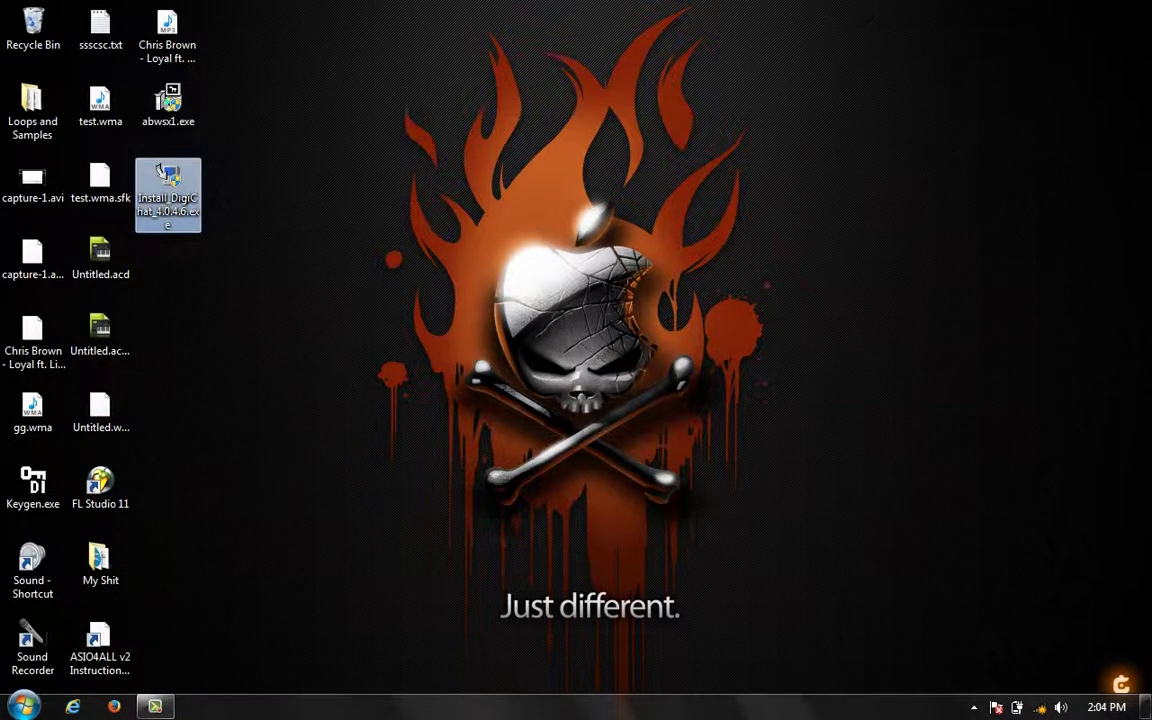
- Set the installer's compatibility to Windows XP (Service Pack 3) with Run as administrator, and confirm
{"action": "right_click", "coordinate": [183, 188]}
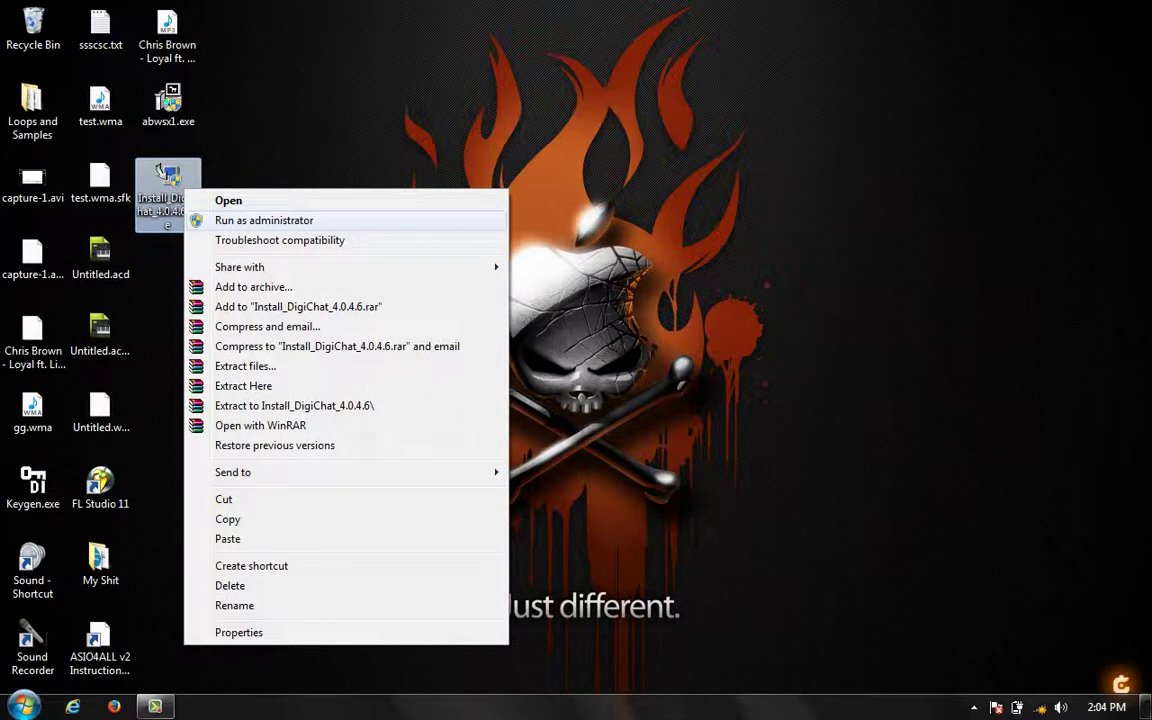
{"action": "left_click", "coordinate": [238, 632]}
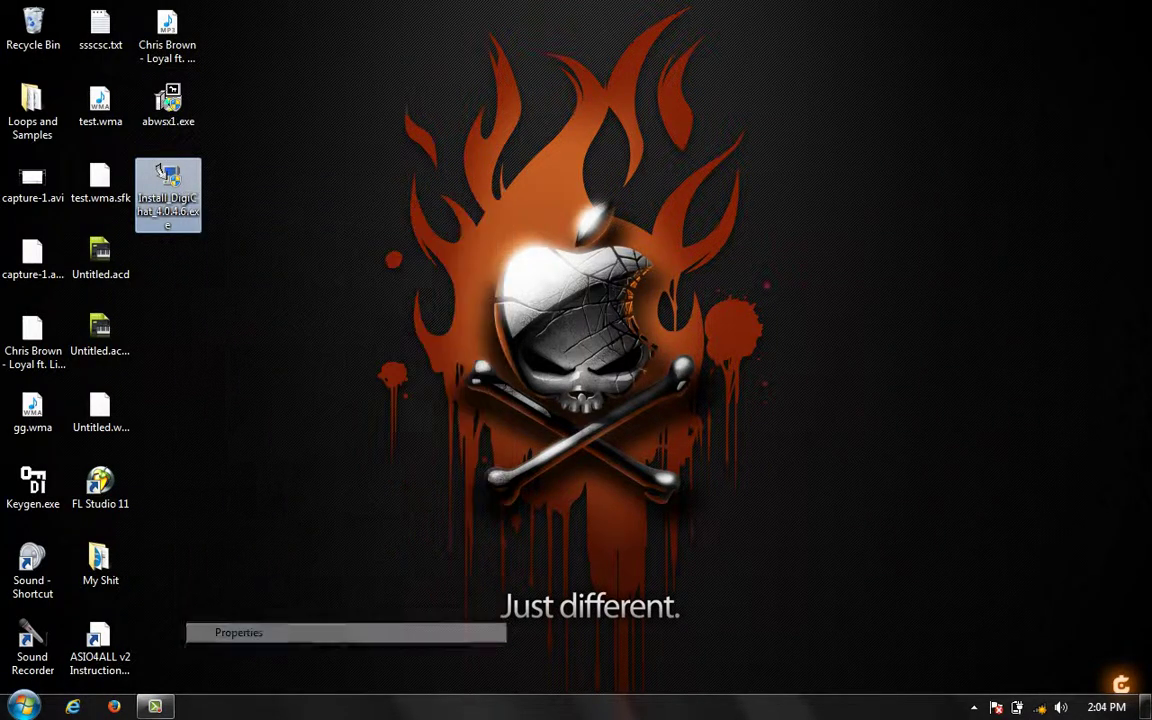
{"action": "left_click", "coordinate": [353, 248]}
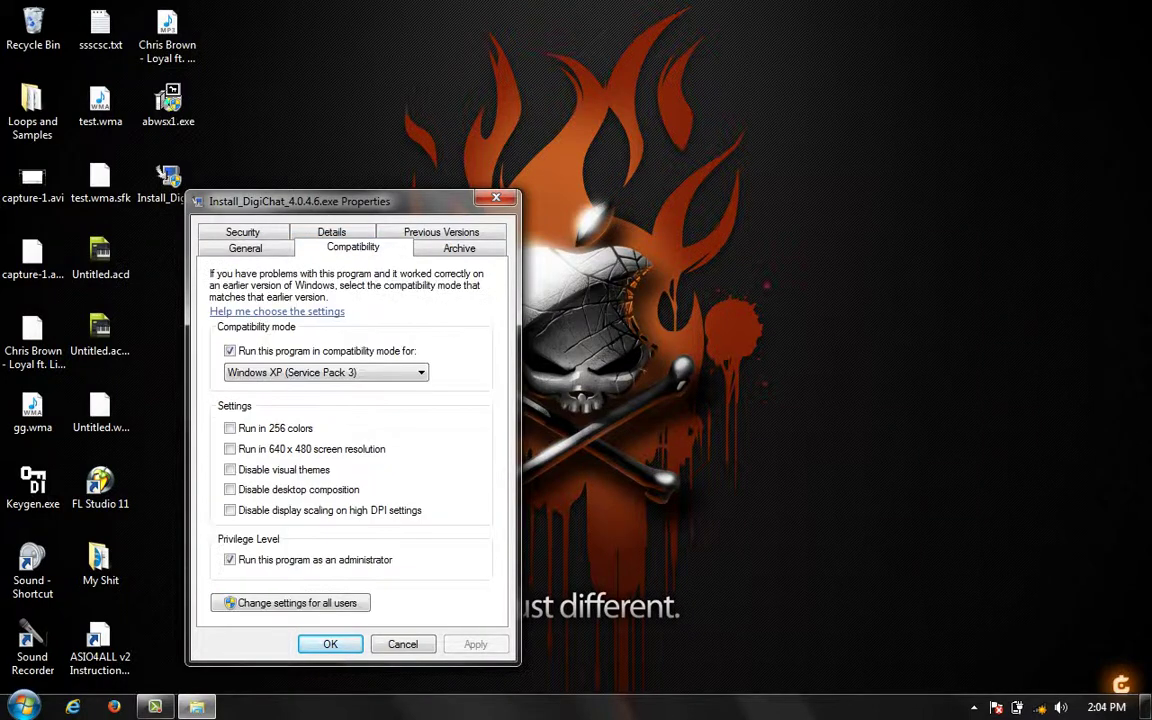
{"action": "left_click", "coordinate": [230, 351]}
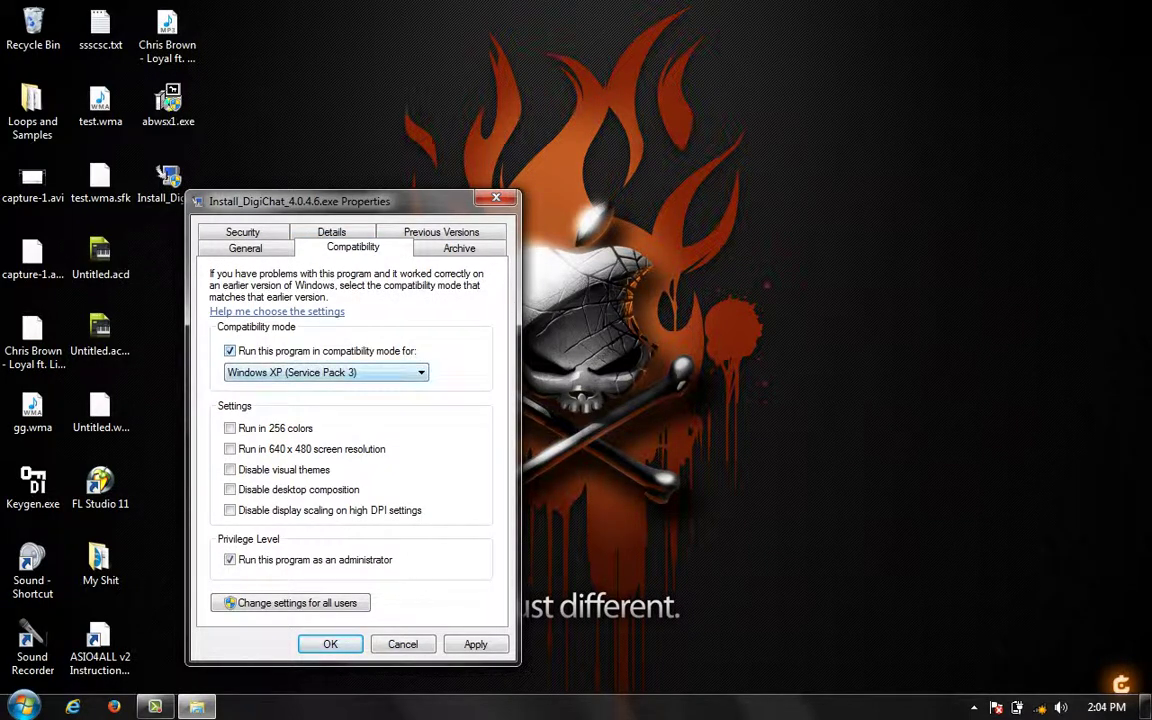
{"action": "left_click", "coordinate": [325, 372]}
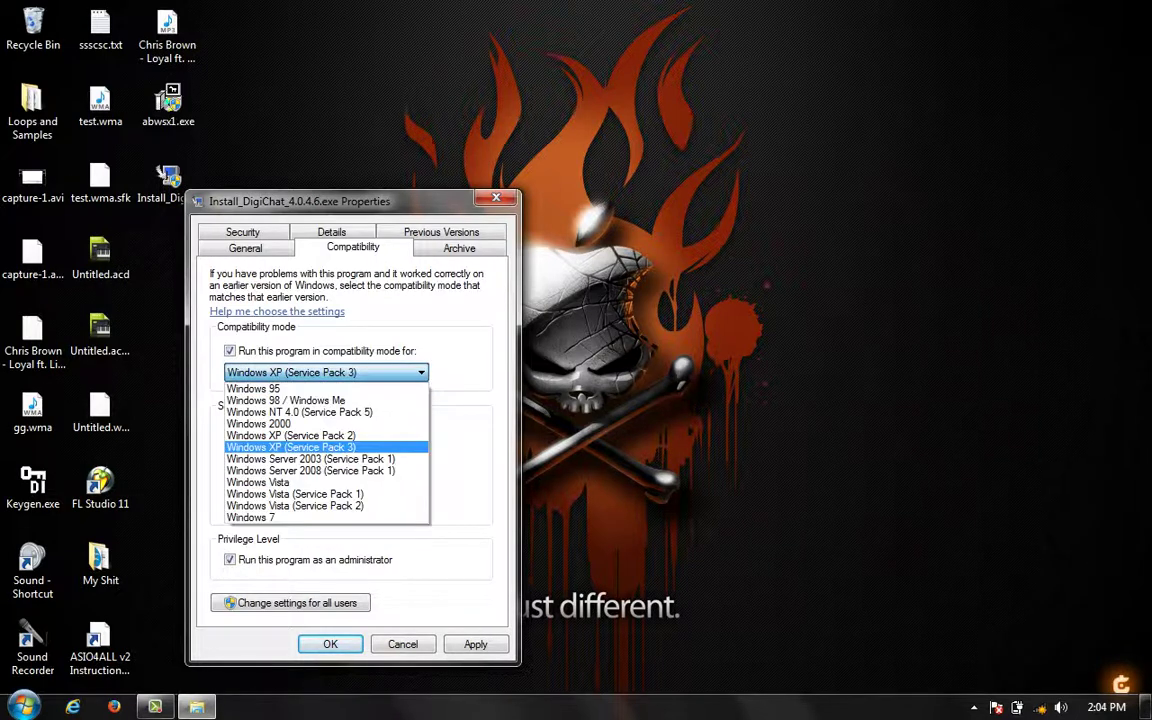
{"action": "key", "text": "Return"}
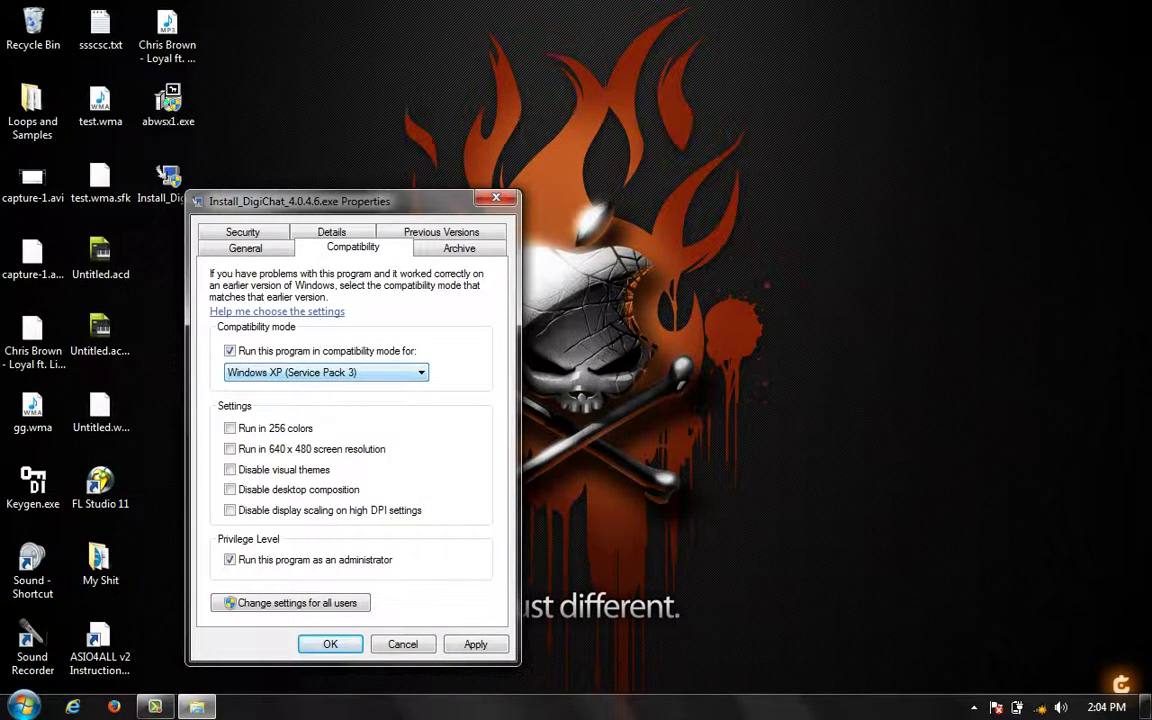
{"action": "key", "text": "Tab"}
{"action": "key", "text": "Return"}
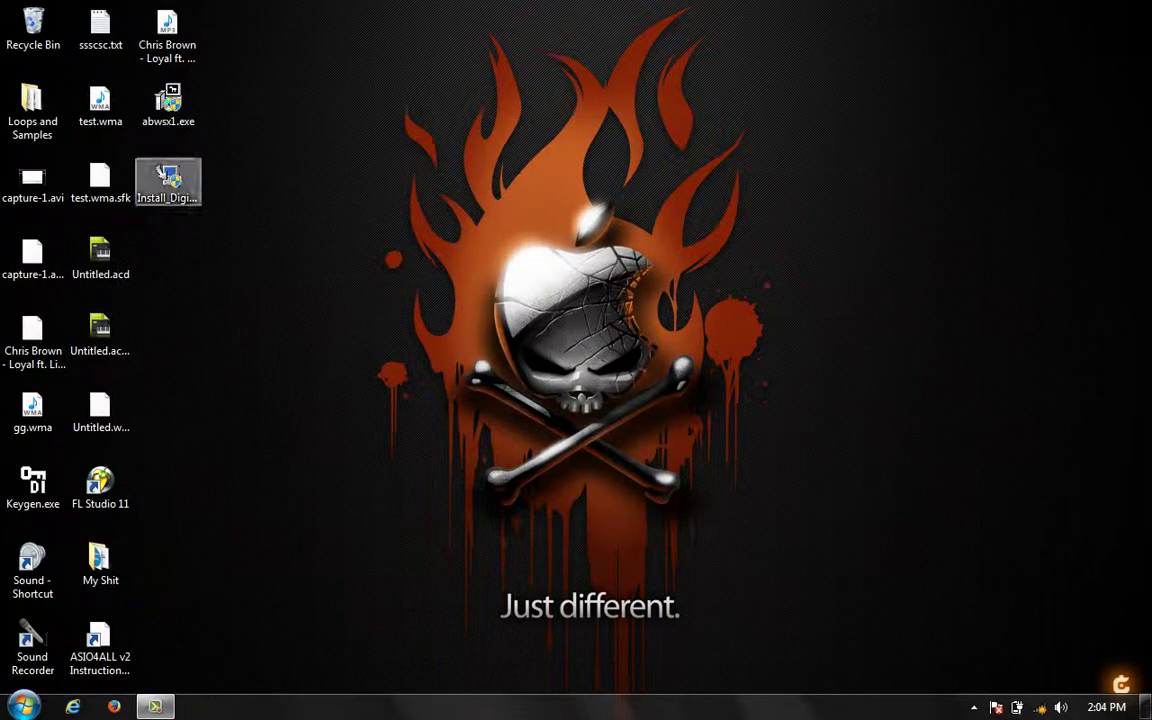
- Run Install_DigiChat_4.0.4.6.exe as administrator from its desktop right-click menu
{"action": "left_click", "coordinate": [160, 175]}
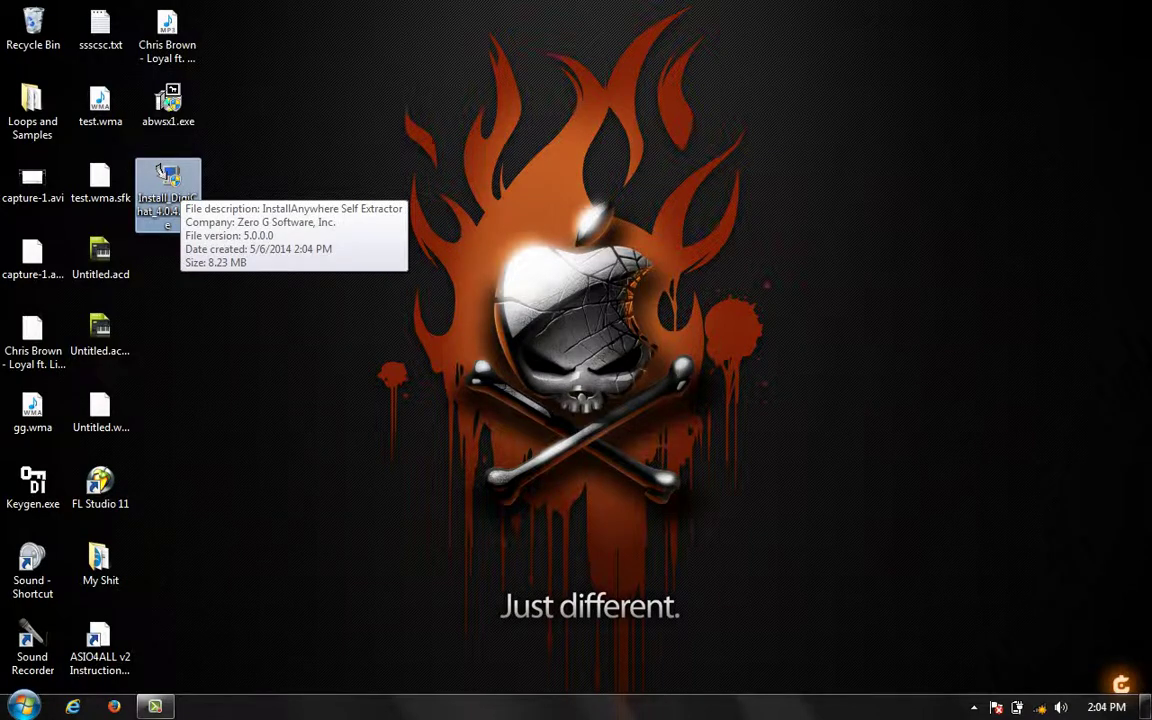
{"action": "right_click", "coordinate": [163, 176]}
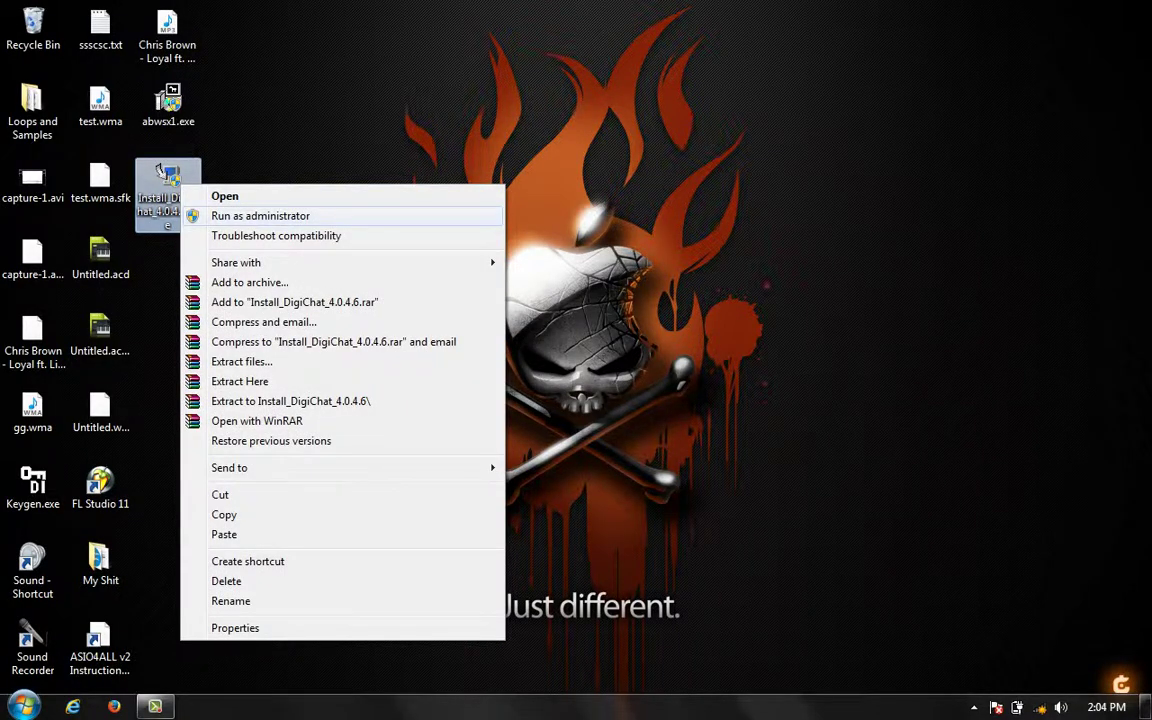
{"action": "key", "text": "Return"}
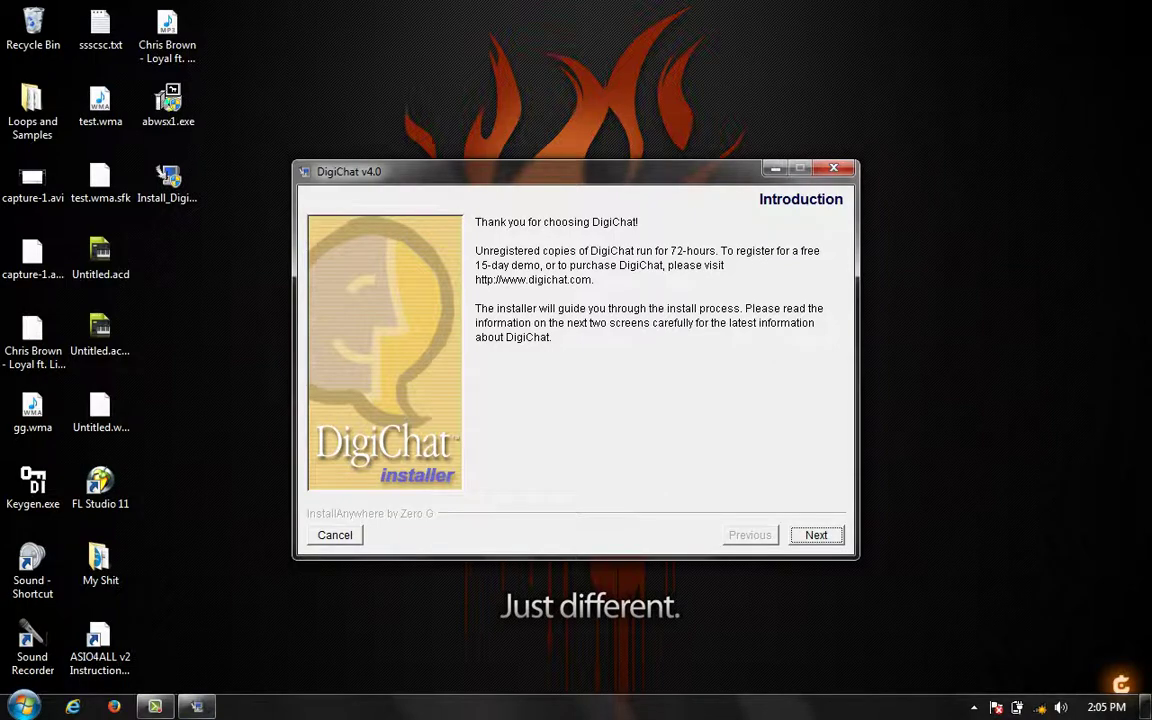
- Pass the Introduction page, accept the License Agreement, and continue past Read Me
{"action": "key", "text": "Return"}
{"action": "key", "text": "Return"}
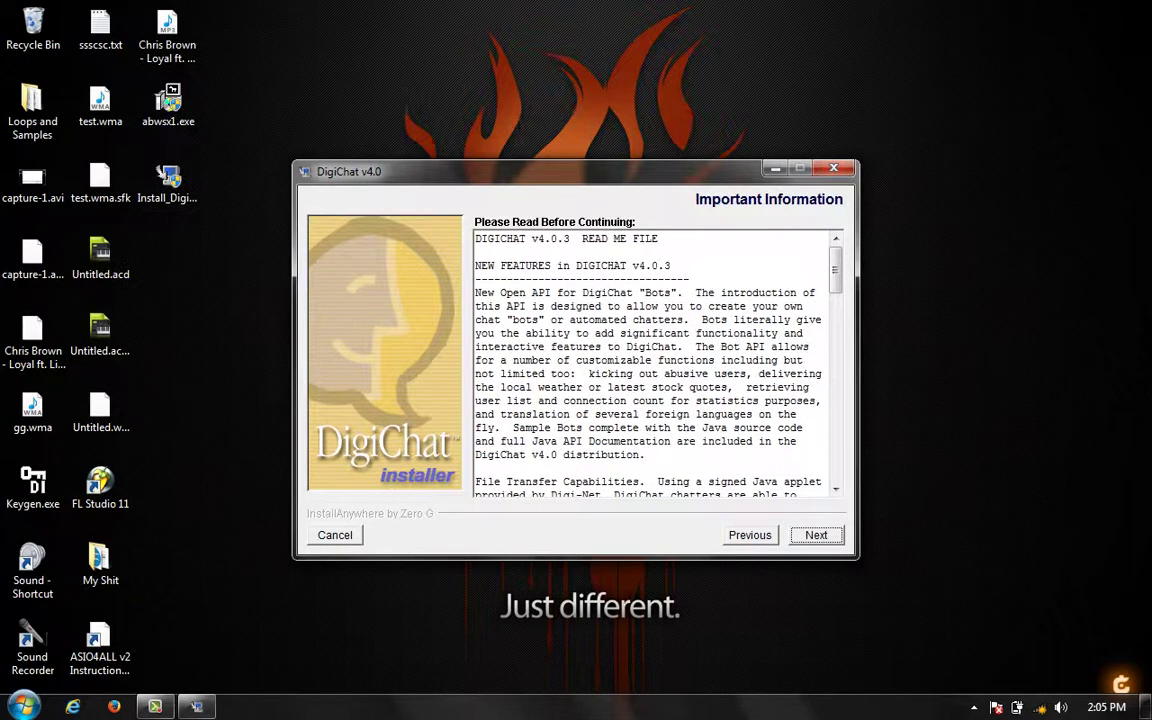
{"action": "key", "text": "shift+Tab"}
{"action": "key", "text": "Return"}
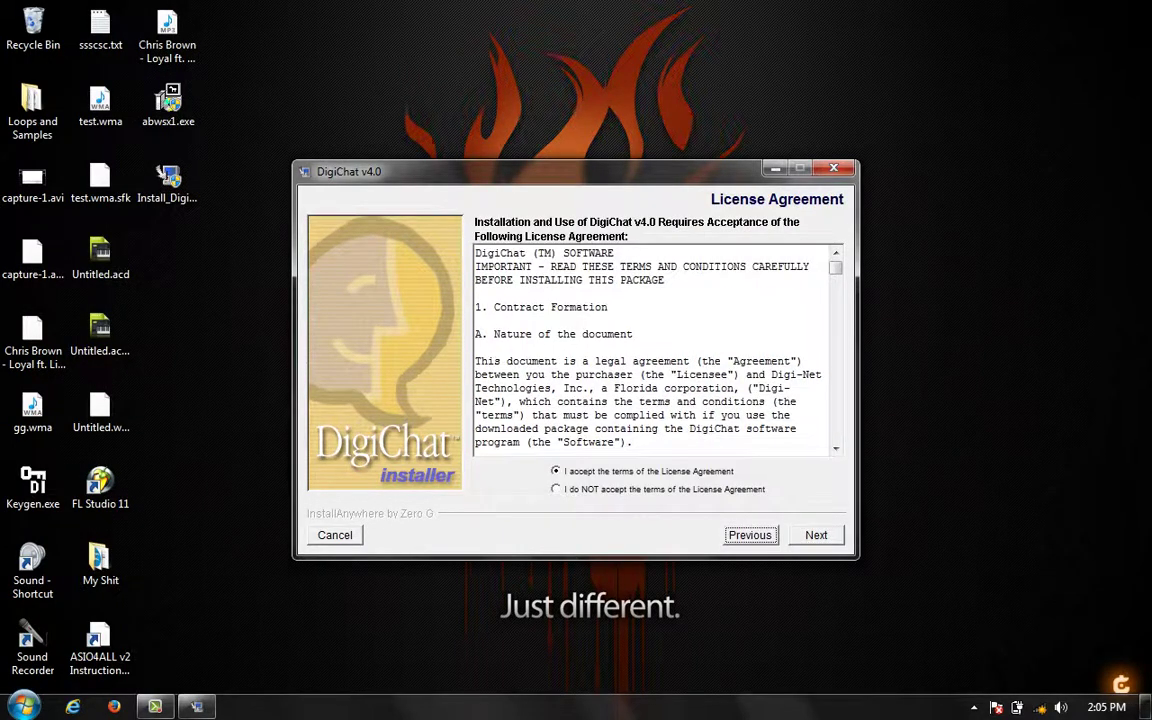
{"action": "key", "text": "Tab"}
{"action": "key", "text": "Return"}
{"action": "key", "text": "Return"}
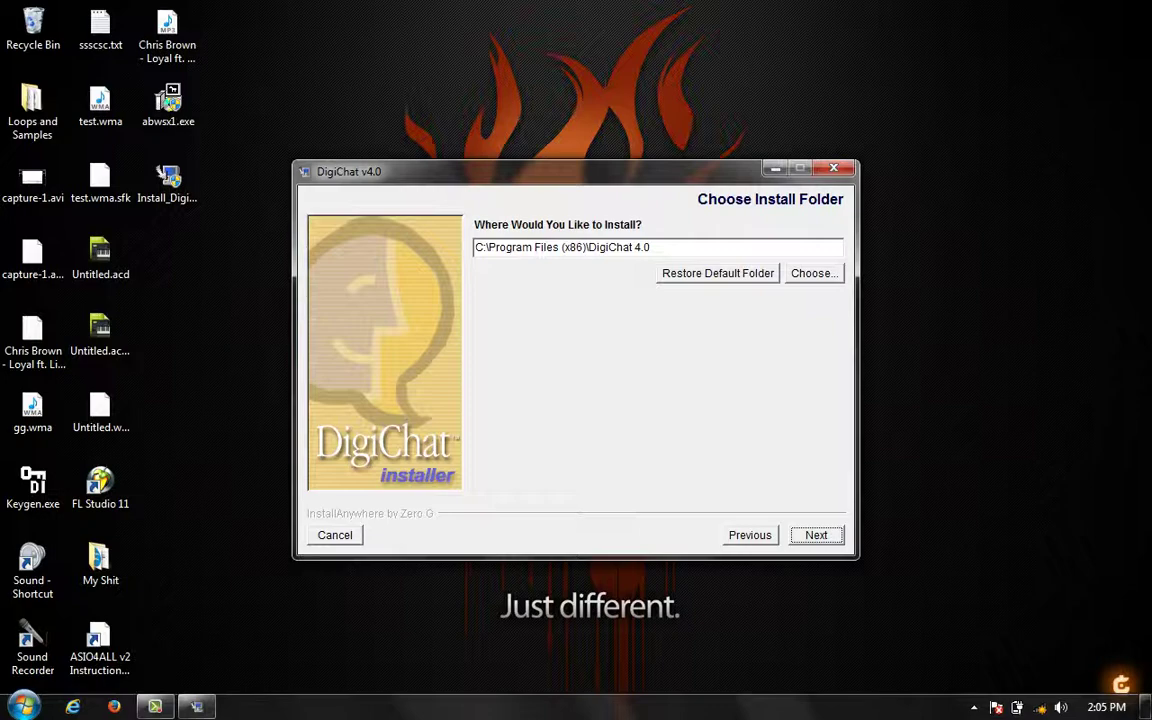
{"action": "key", "text": "shift+Tab"}
{"action": "key", "text": "Return"}
{"action": "key", "text": "Return"}
{"action": "key", "text": "Return"}
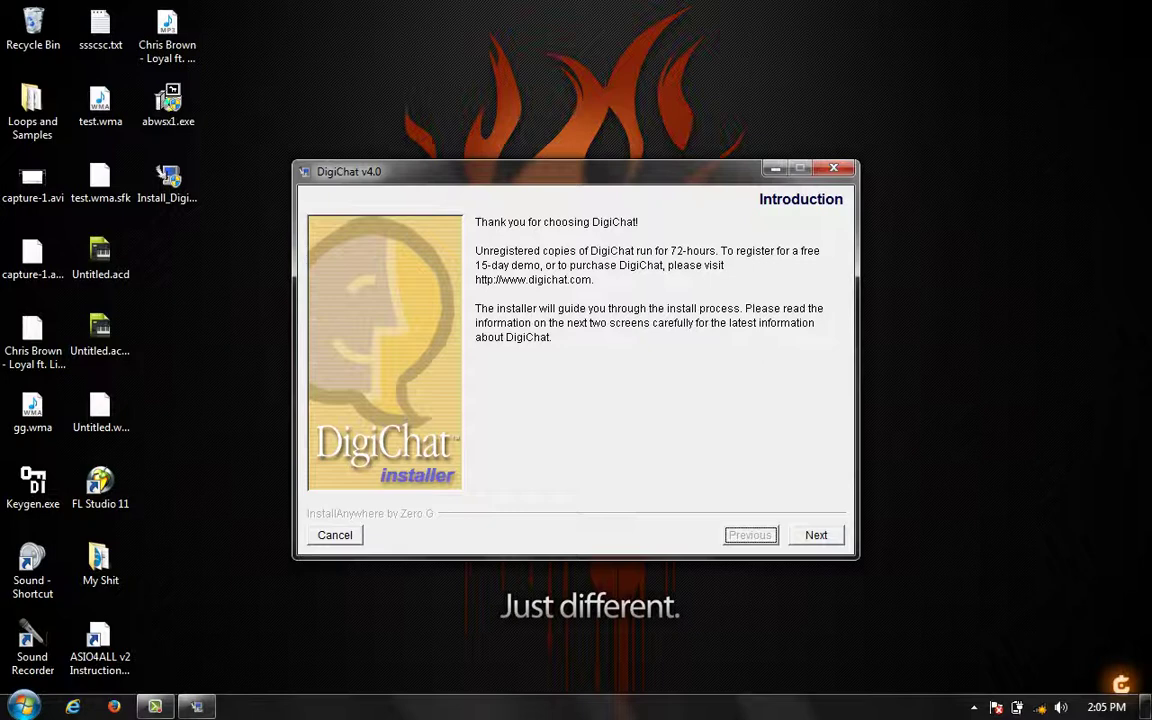
{"action": "key", "text": "Return"}
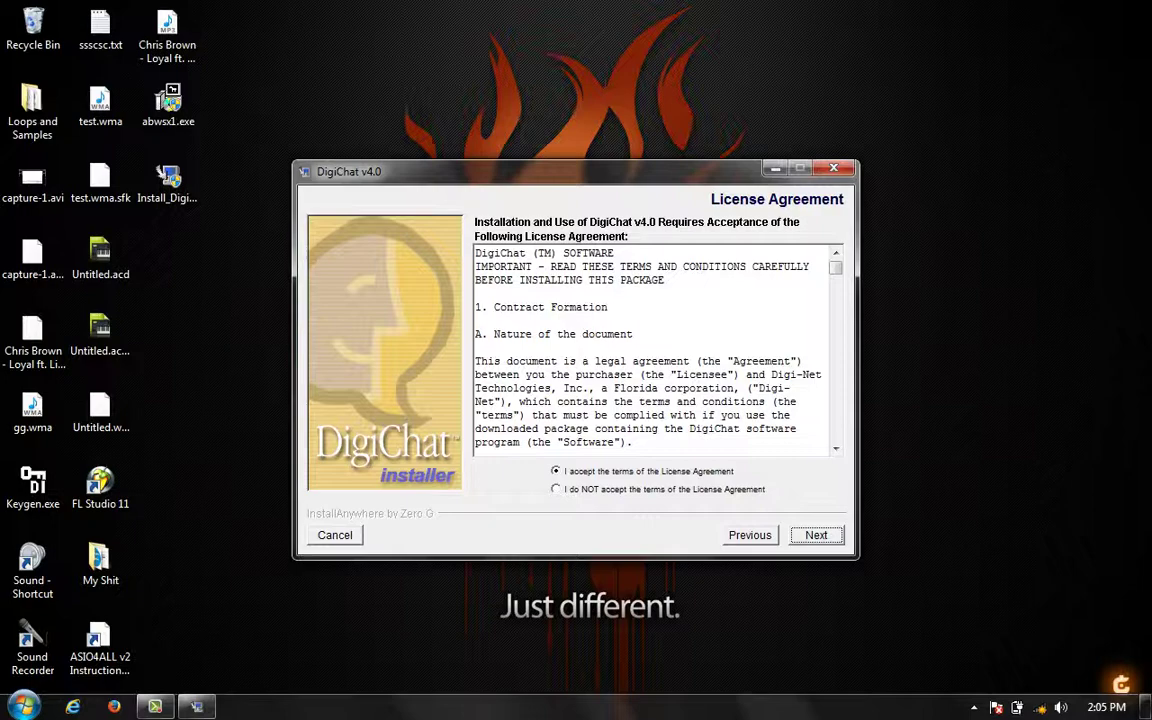
{"action": "key", "text": "Return"}
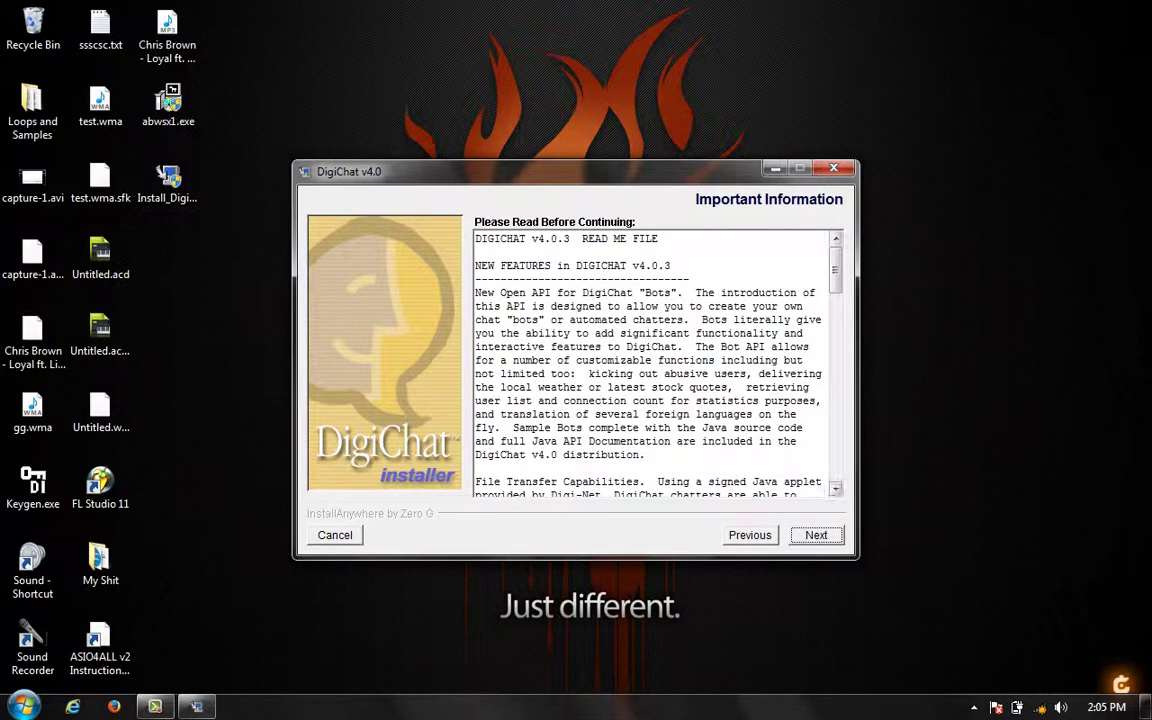
{"action": "key", "text": "Return"}
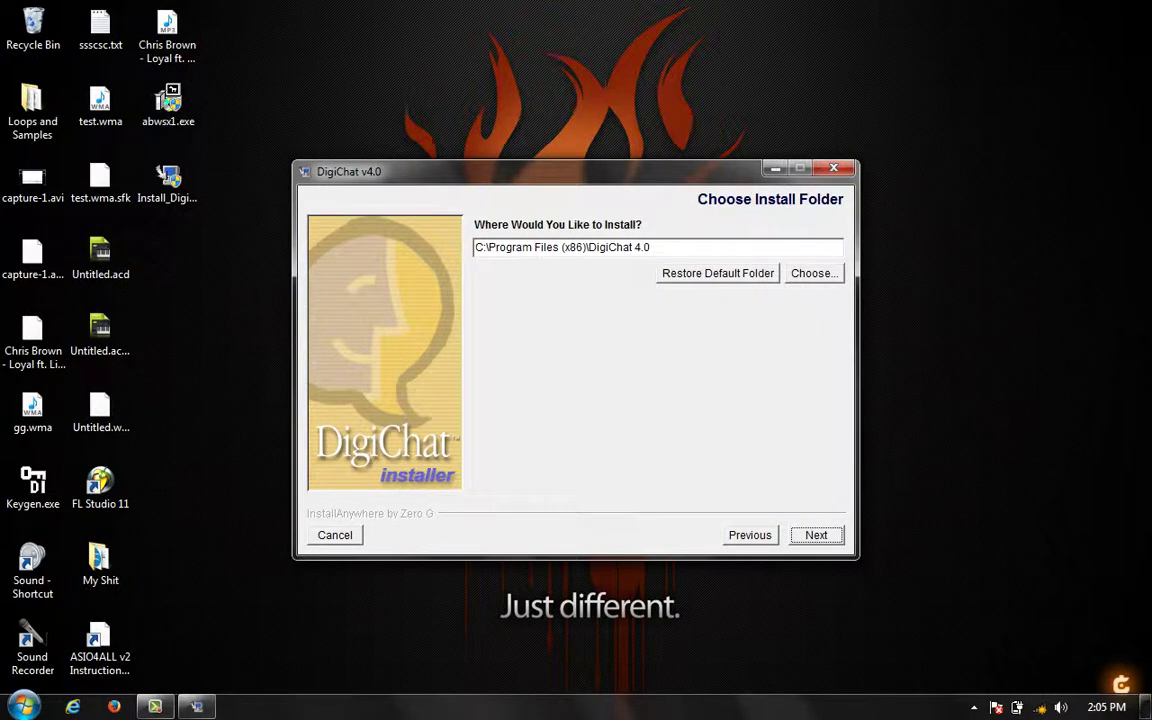
- Keep the default install folder C:\Program Files (x86)\DigiChat 4.0, dismissing the colour-scheme warning
{"action": "left_click_drag", "start_coordinate": [482, 247], "coordinate": [650, 247]}
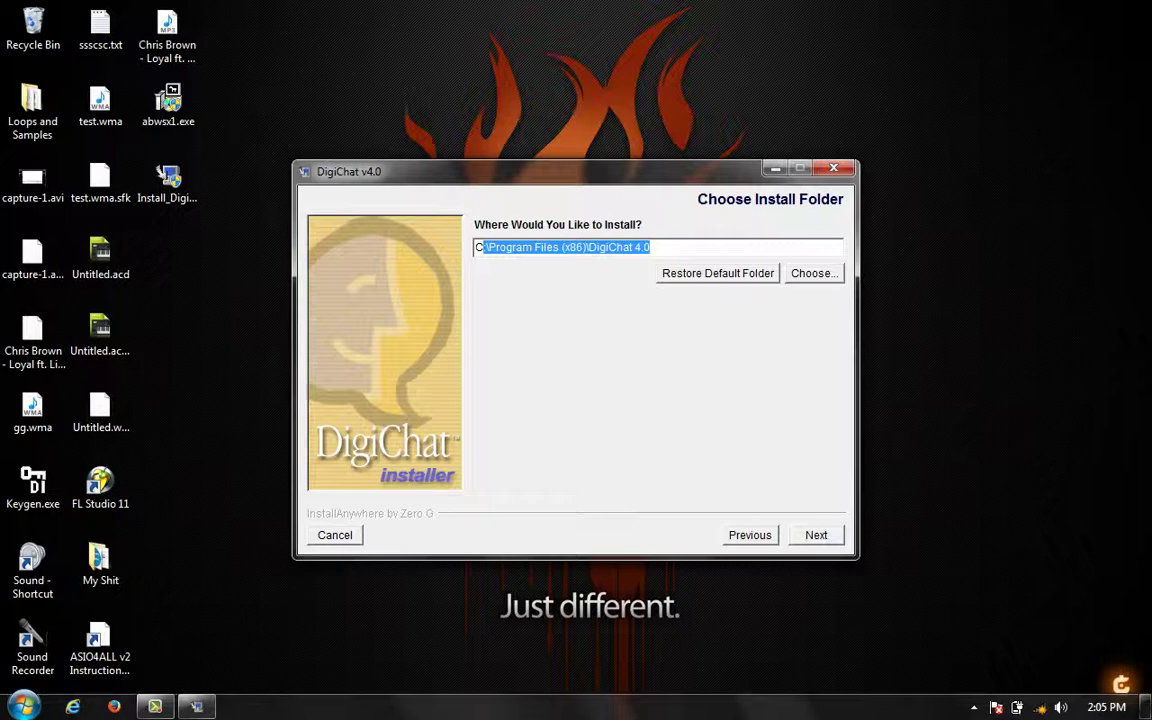
{"action": "left_click", "coordinate": [651, 247]}
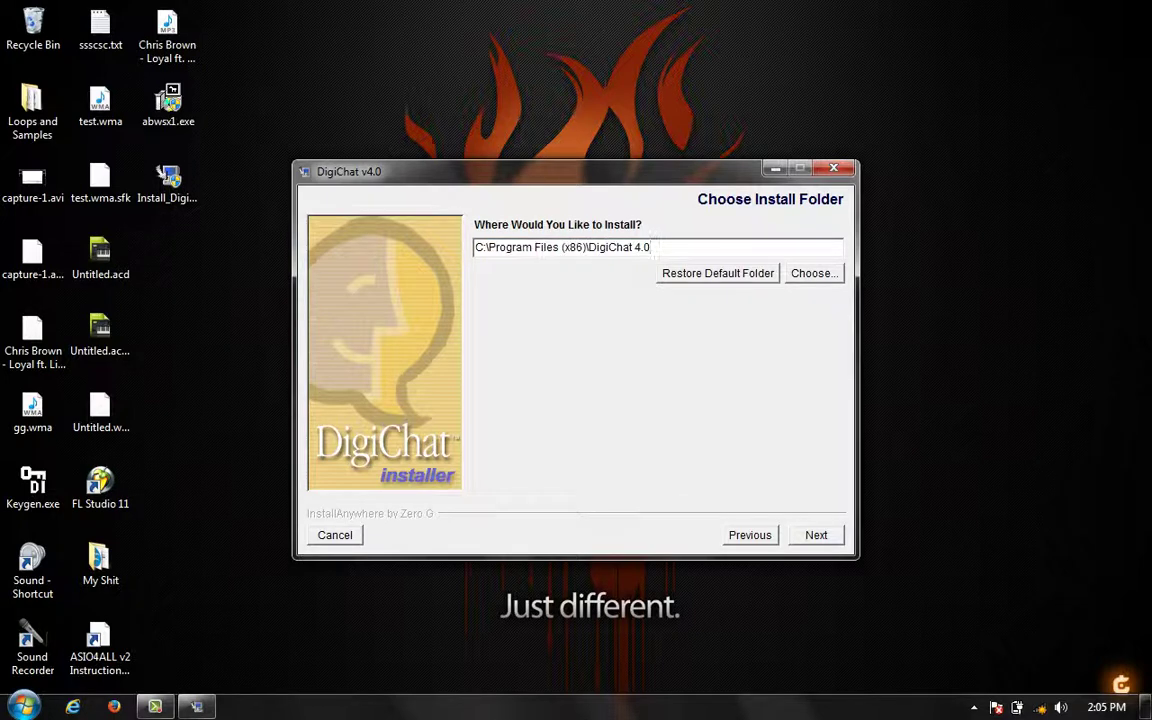
{"action": "key", "text": "ctrl+a"}
{"action": "key", "text": "ctrl+shift+Right"}
{"action": "key", "text": "ctrl+shift+Right"}
{"action": "key", "text": "ctrl+shift+Right"}
{"action": "key", "text": "ctrl+shift+Right"}
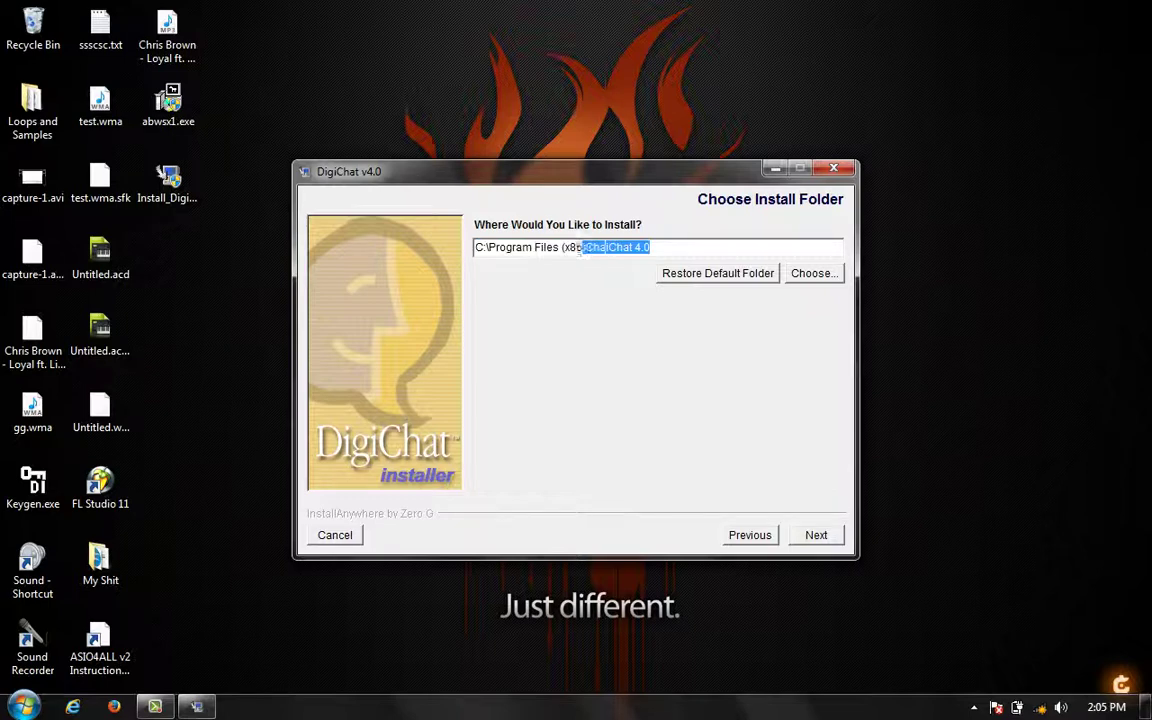
{"action": "key", "text": "ctrl+shift+Right"}
{"action": "key", "text": "ctrl+shift+Right"}
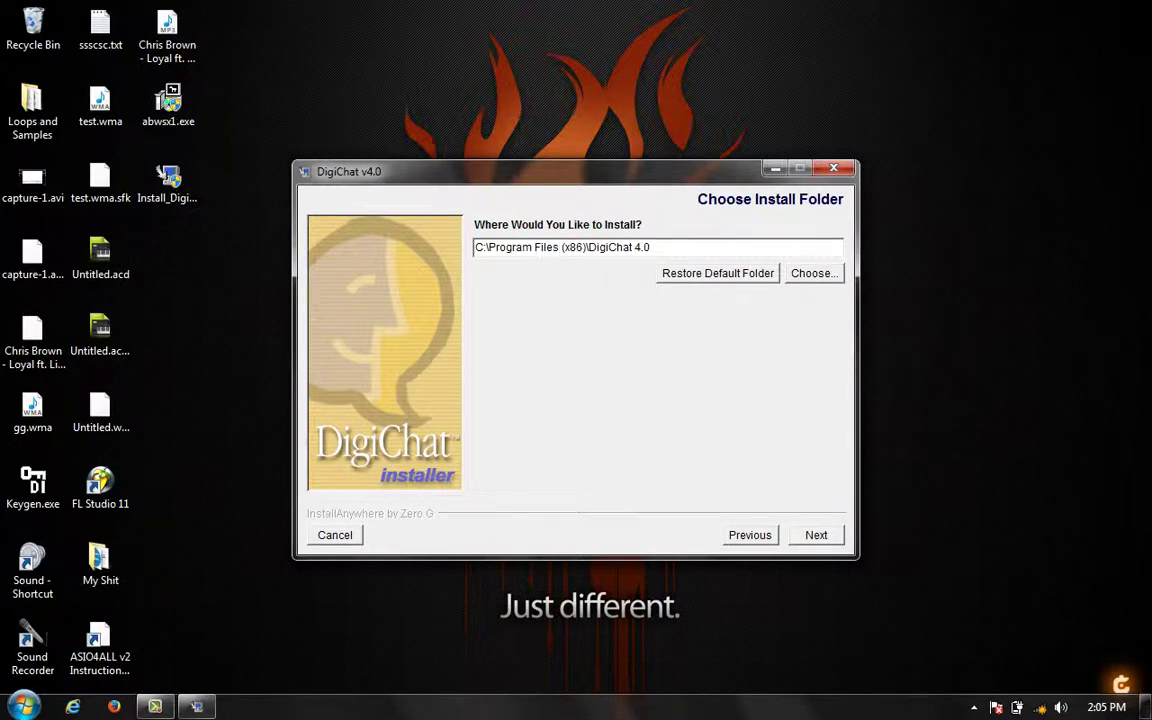
{"action": "key", "text": "shift+Right"}
{"action": "key", "text": "shift+Right"}
{"action": "key", "text": "shift+Right"}
{"action": "key", "text": "shift+Right"}
{"action": "key", "text": "shift+Right"}
{"action": "key", "text": "shift+Right"}
{"action": "key", "text": "shift+Right"}
{"action": "key", "text": "shift+Right"}
{"action": "key", "text": "shift+Right"}
{"action": "key", "text": "shift+Right"}
{"action": "key", "text": "shift+Right"}
{"action": "key", "text": "shift+Right"}
{"action": "key", "text": "shift+Right"}
{"action": "key", "text": "shift+Right"}
{"action": "key", "text": "shift+Right"}
{"action": "key", "text": "shift+Right"}
{"action": "key", "text": "shift+Right"}
{"action": "key", "text": "shift+Right"}
{"action": "key", "text": "shift+Right"}
{"action": "key", "text": "shift+Right"}
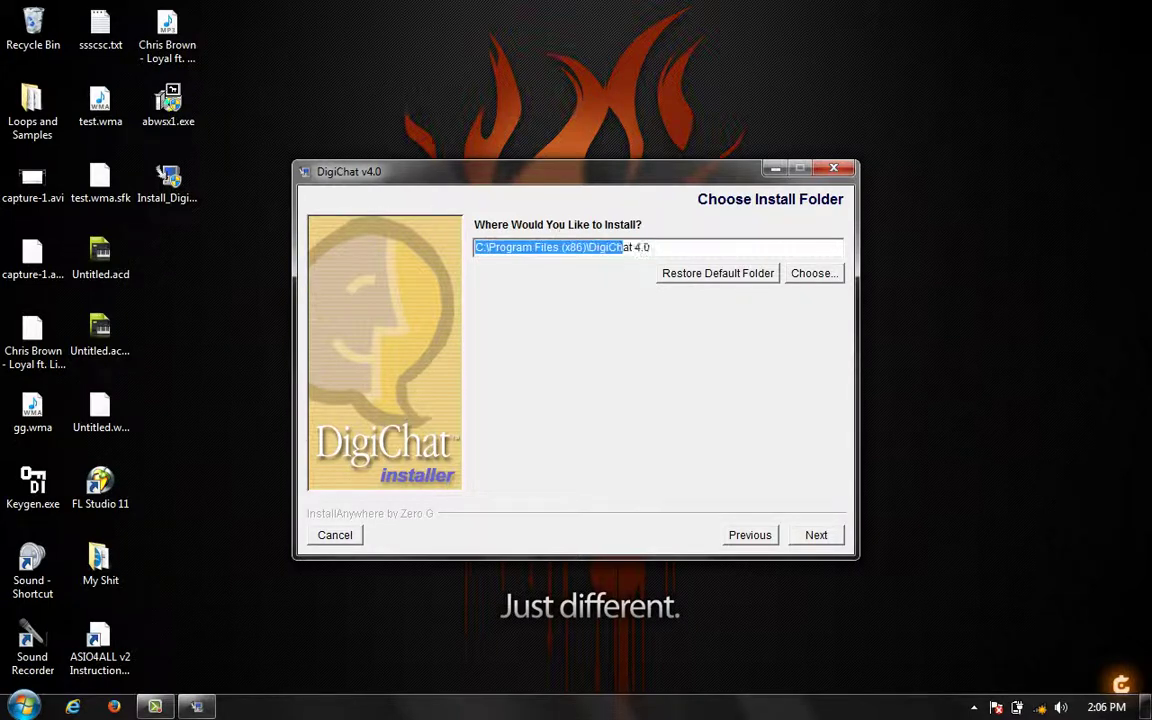
{"action": "left_click", "coordinate": [570, 247]}
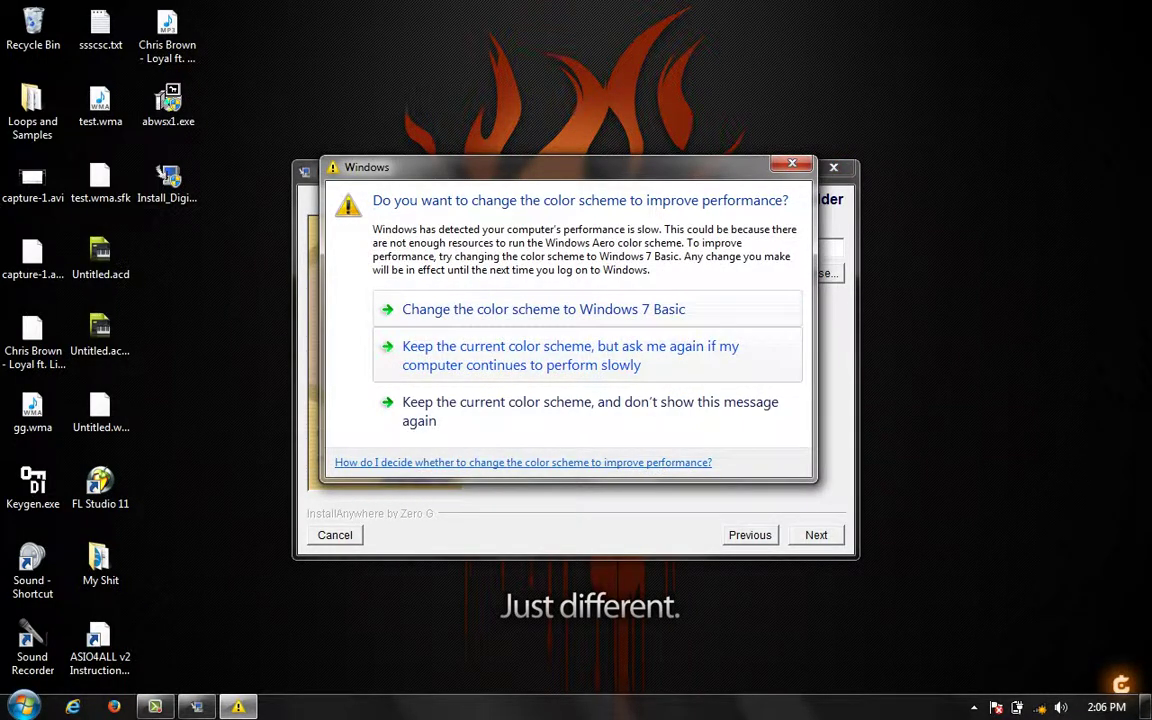
{"action": "key", "text": "Tab"}
{"action": "key", "text": "Return"}
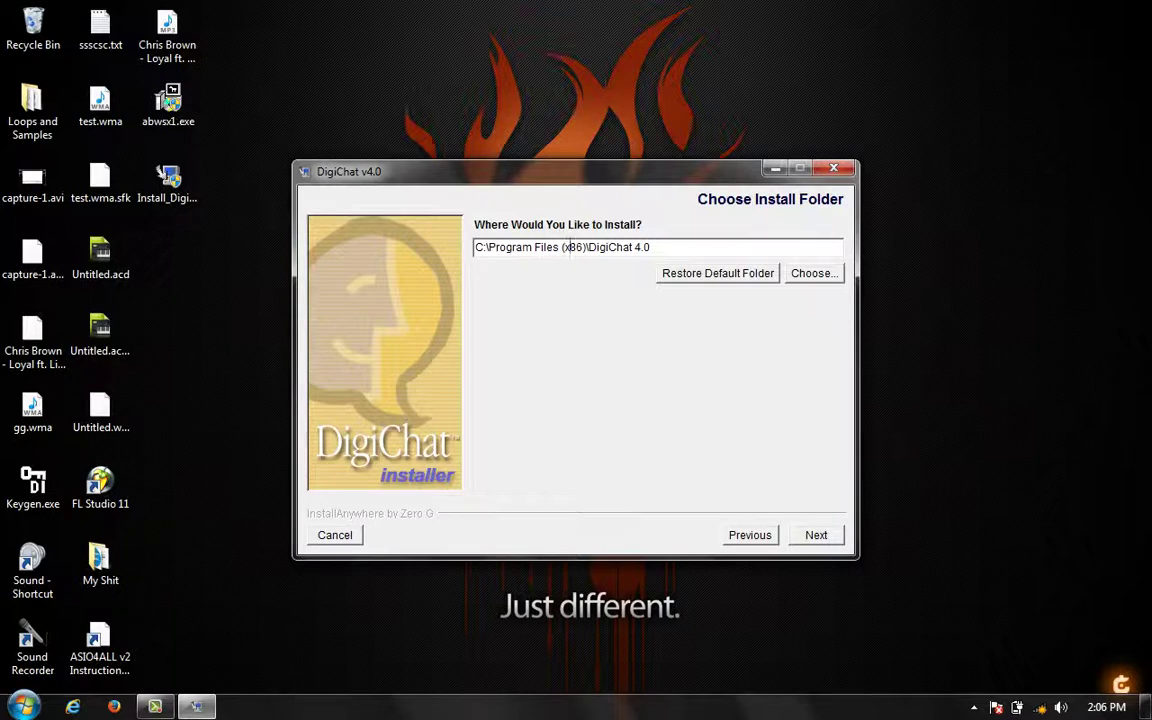
{"action": "left_click_drag", "start_coordinate": [602, 247], "coordinate": [558, 247]}
{"action": "left_click", "coordinate": [558, 247]}
{"action": "key", "text": "Return"}
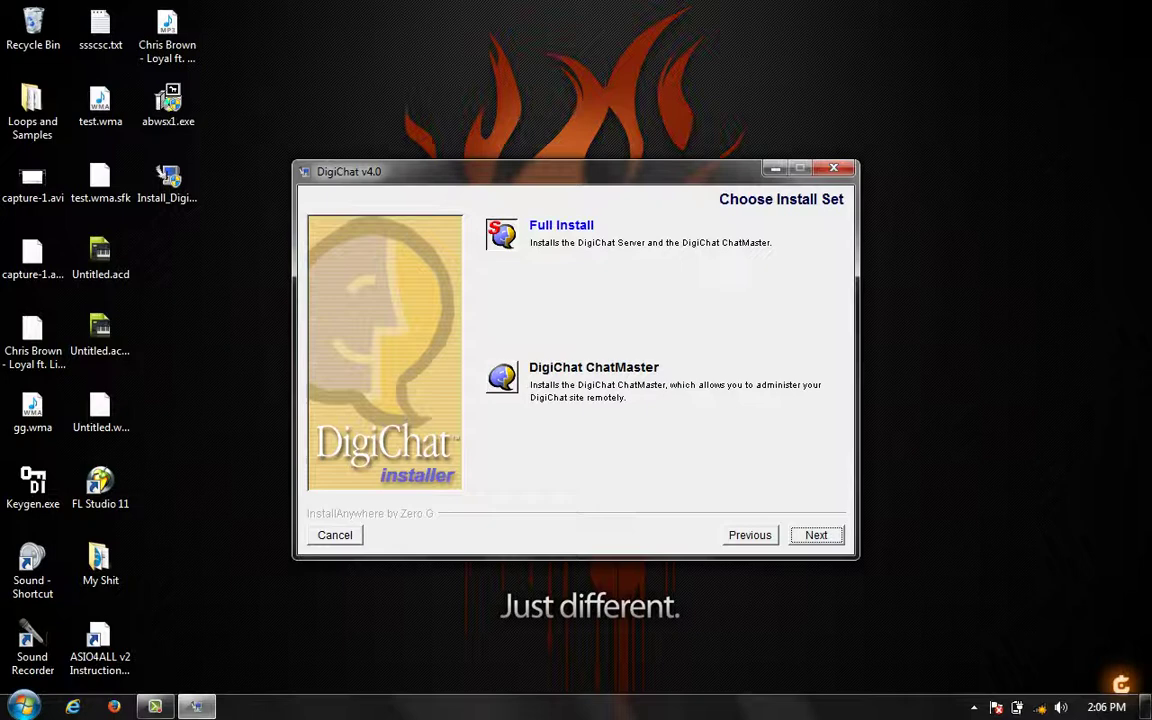
- Choose the Full Install set and start installing from the pre-installation summary
{"action": "key", "text": "Return"}
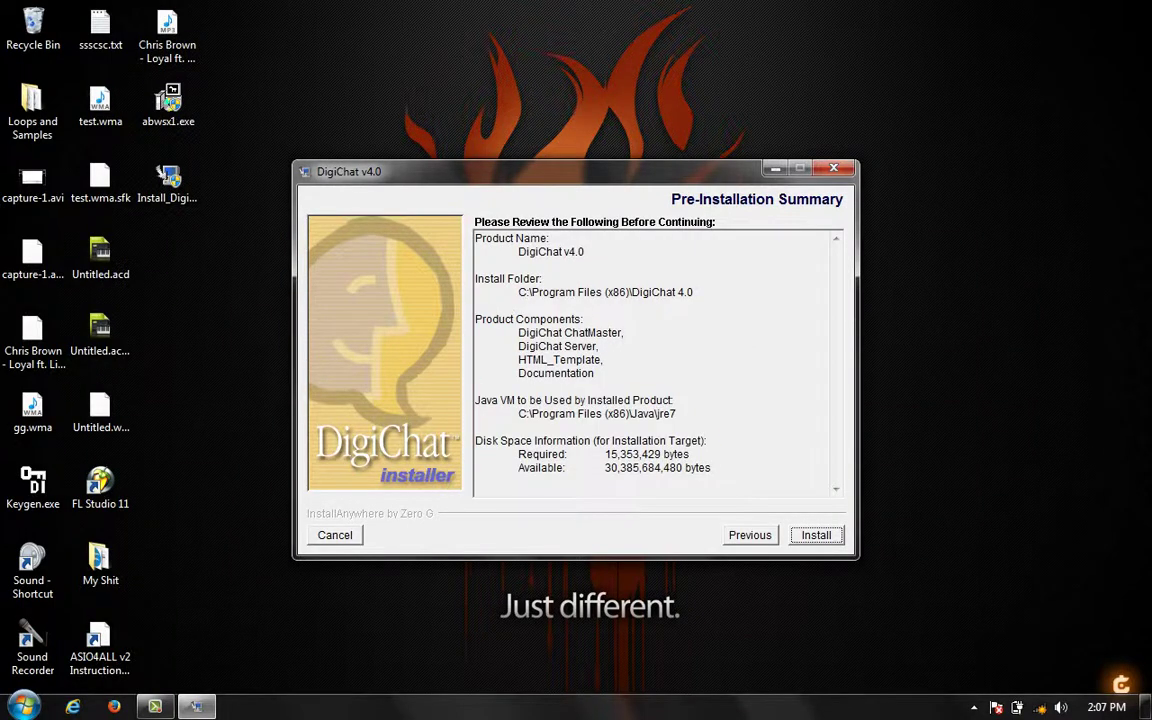
{"action": "key", "text": "ctrl+a"}
{"action": "key", "text": "Return"}
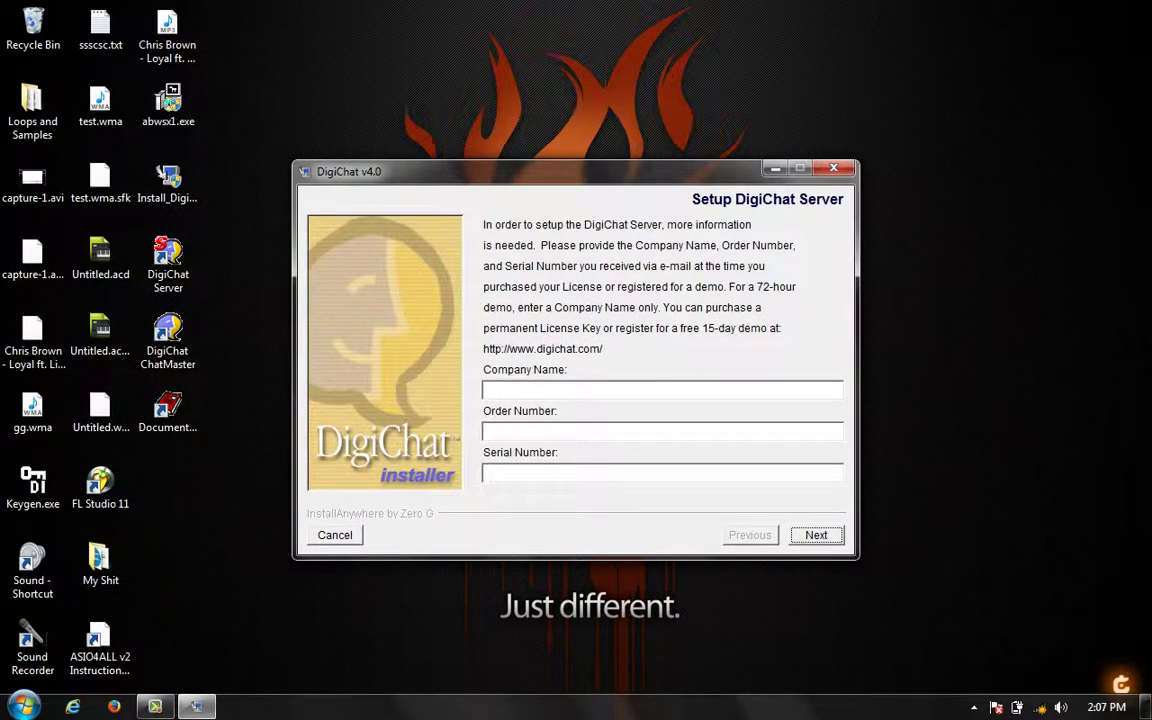
- Enter Ultimate Hosting as the company name
{"action": "left_click", "coordinate": [485, 431]}
{"action": "left_click", "coordinate": [485, 389]}
{"action": "type", "text": "Ultimate Hp"}
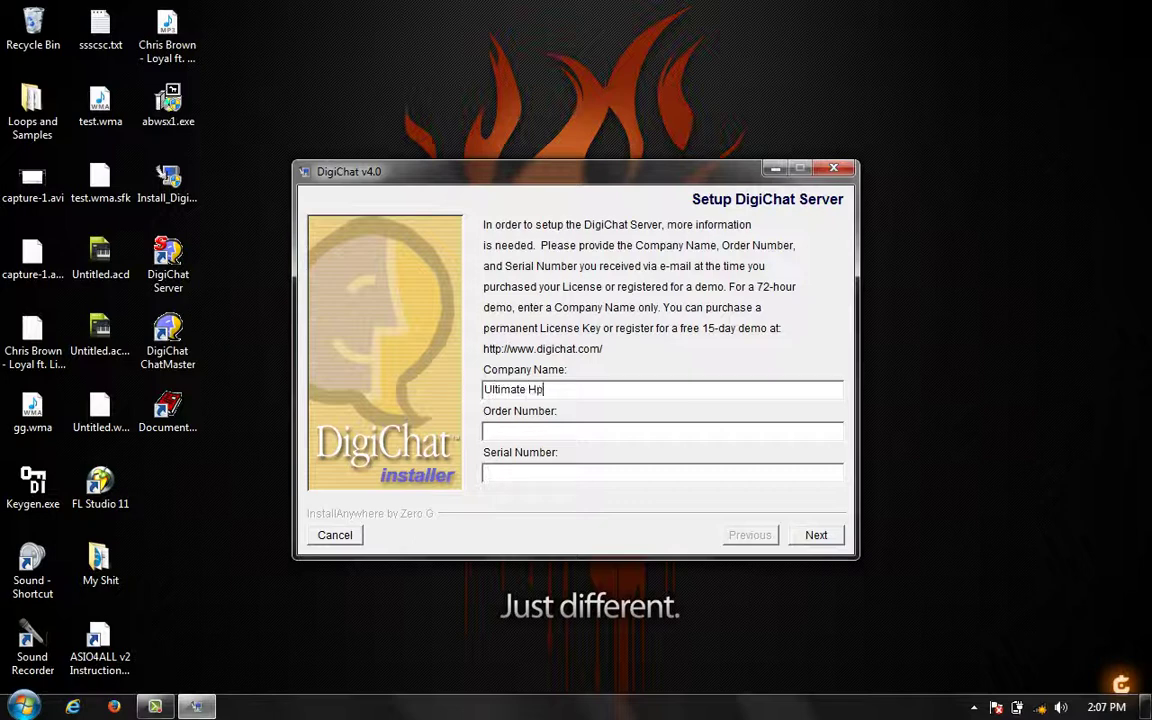
{"action": "type", "text": "s"}
{"action": "key", "text": "BackSpace"}
{"action": "key", "text": "BackSpace"}
{"action": "type", "text": "osting"}
- Fill in the order number and serial number, dismissing the colour-scheme warning
{"action": "key", "text": "Tab"}
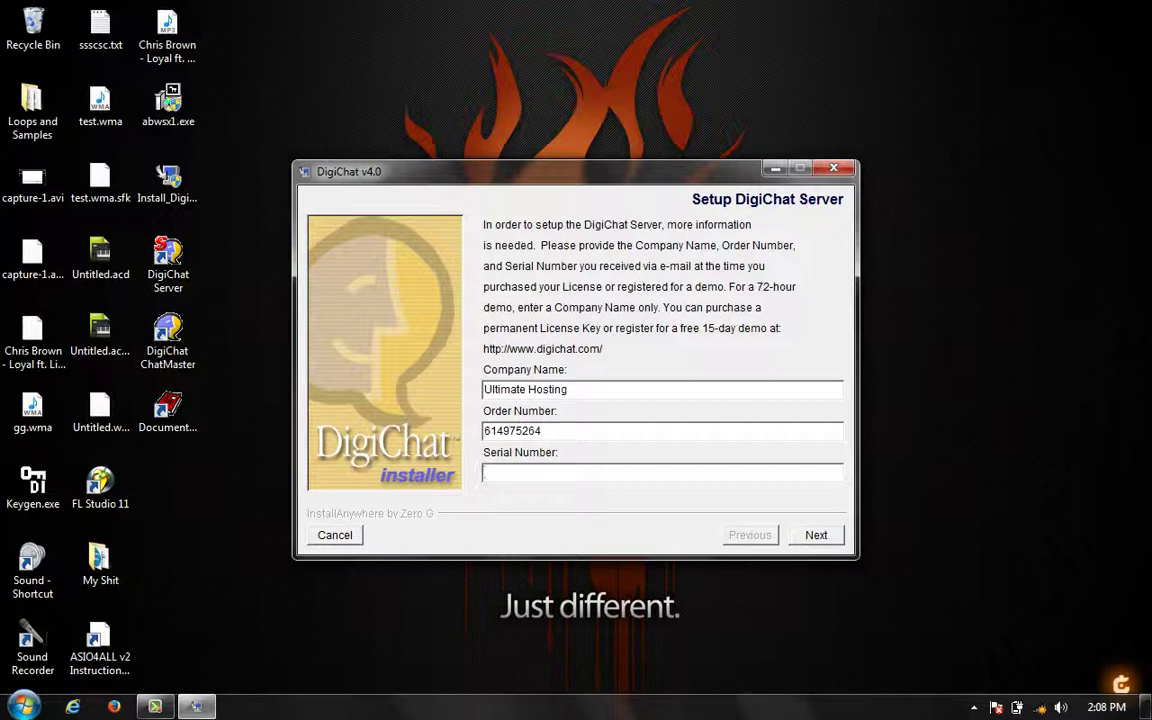
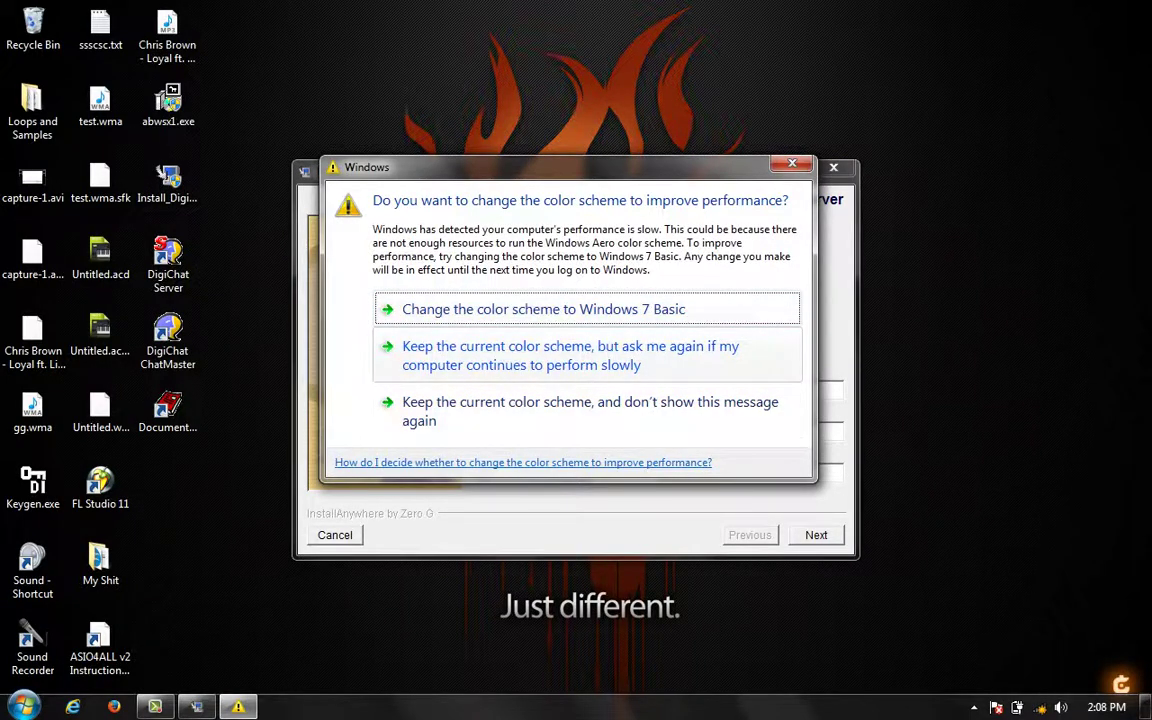
{"action": "left_click", "coordinate": [570, 355]}
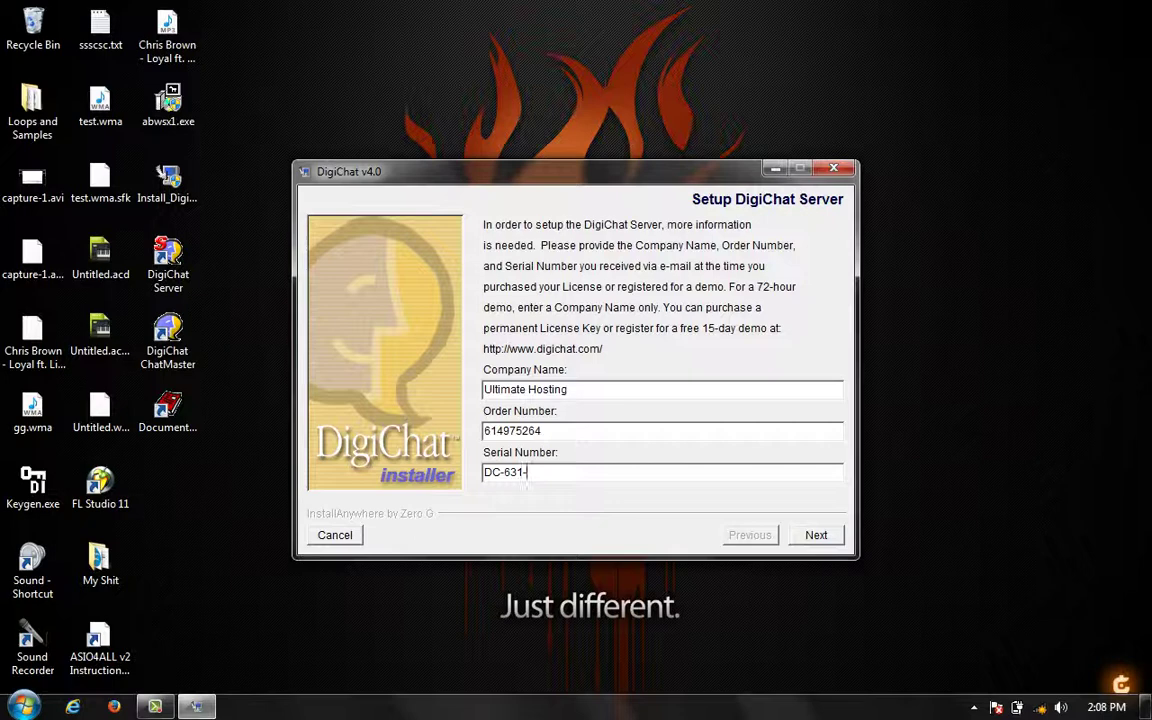
- Advance to the licence page and enter the order number and licence key
{"action": "key", "text": "Tab"}
{"action": "key", "text": "Return"}
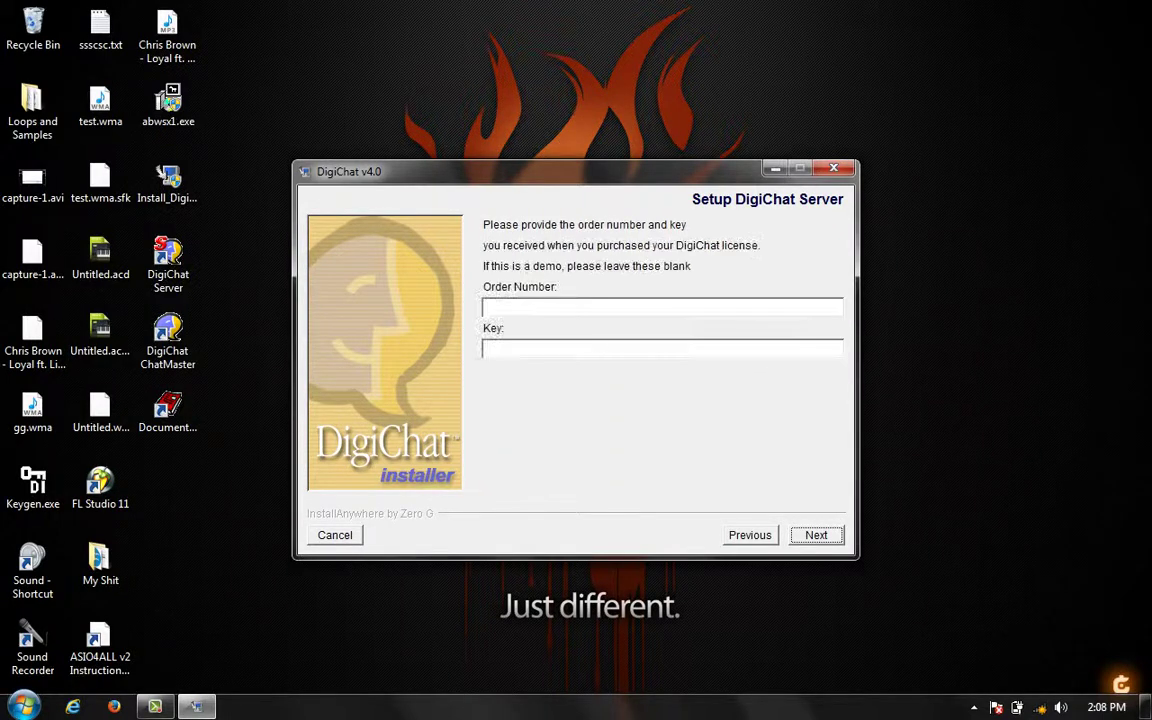
{"action": "left_click", "coordinate": [484, 307]}
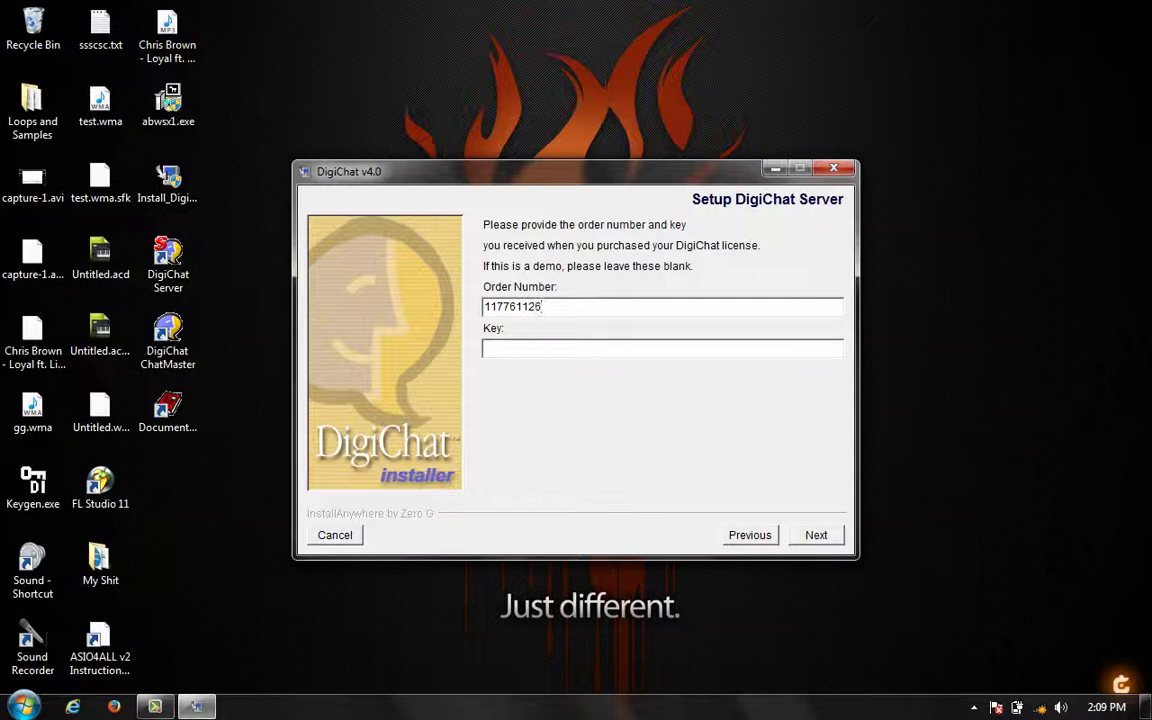
{"action": "left_click", "coordinate": [485, 348]}
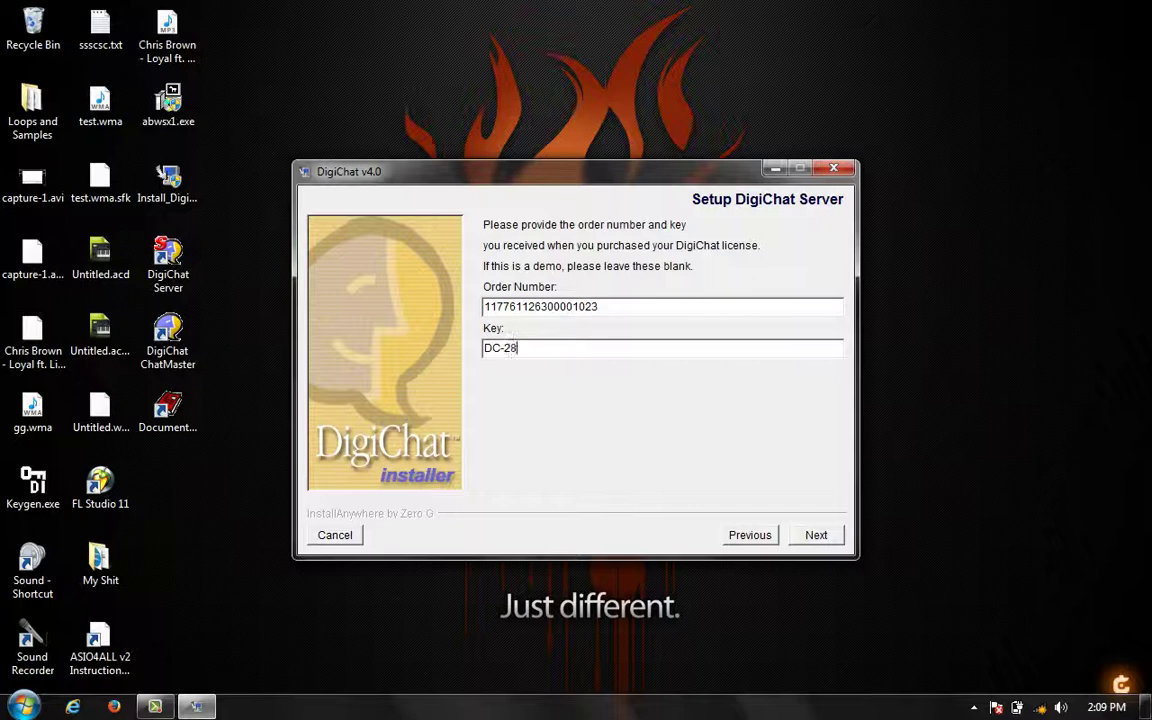
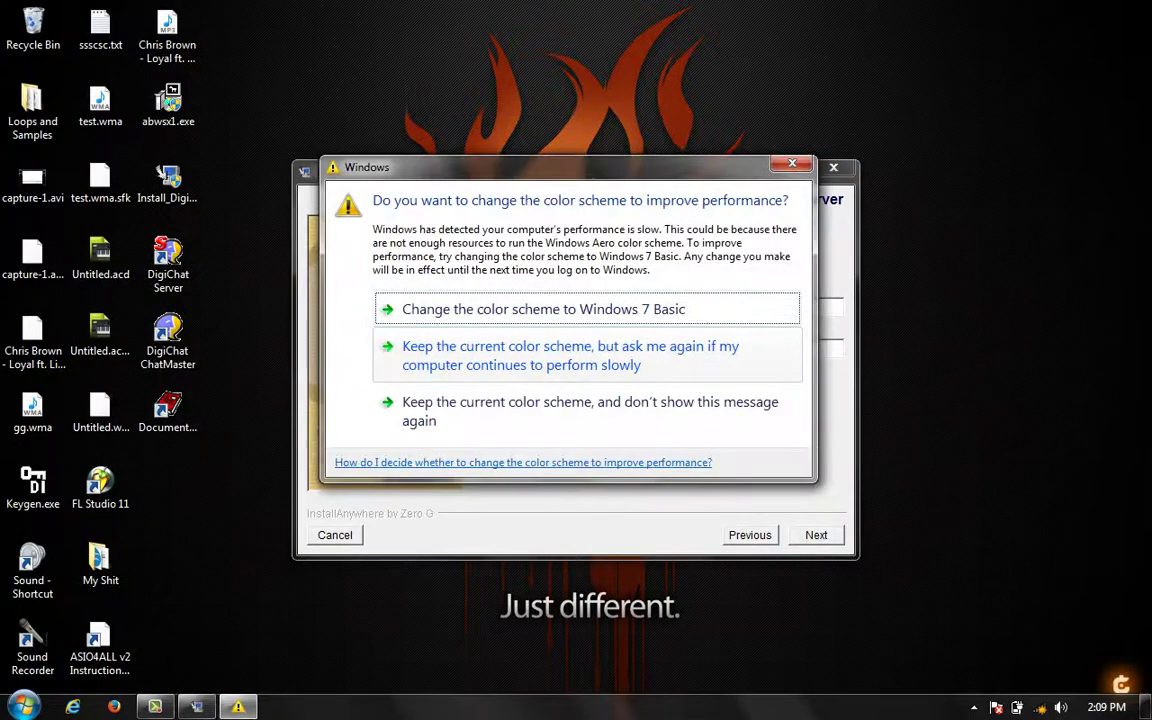
{"action": "left_click", "coordinate": [590, 410]}
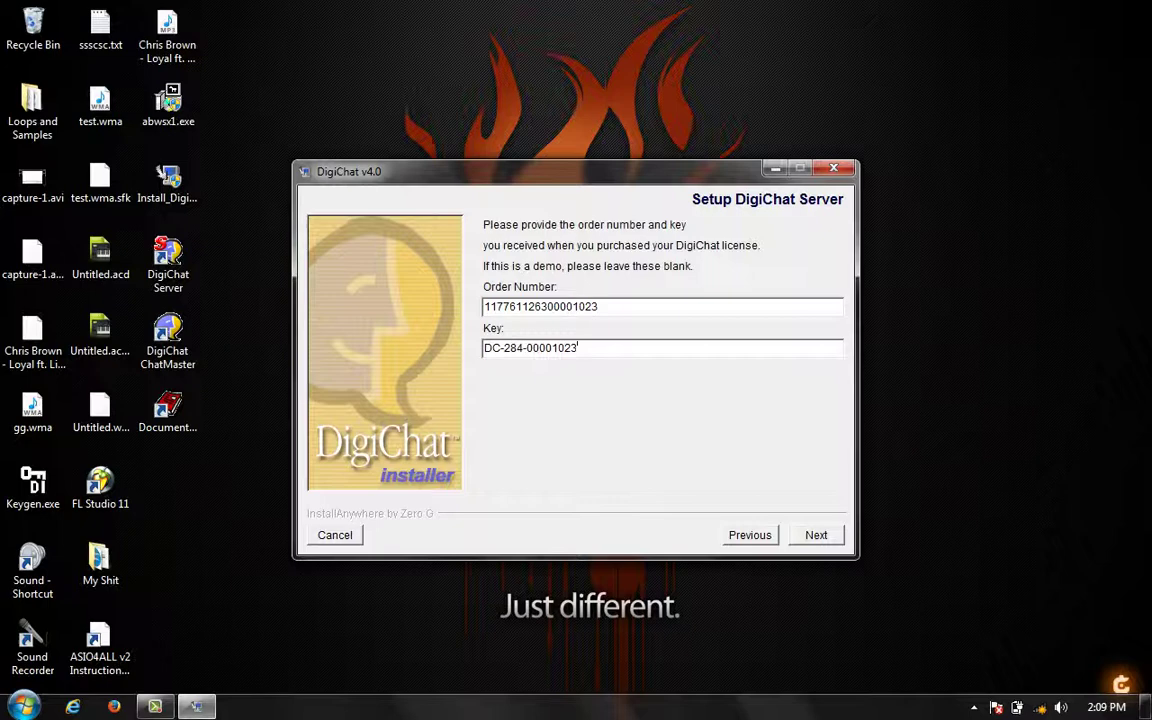
- Enter localhost as hostname and browse the web root to C:\Abyss Web Server\htdocs\
{"action": "key", "text": "Return"}
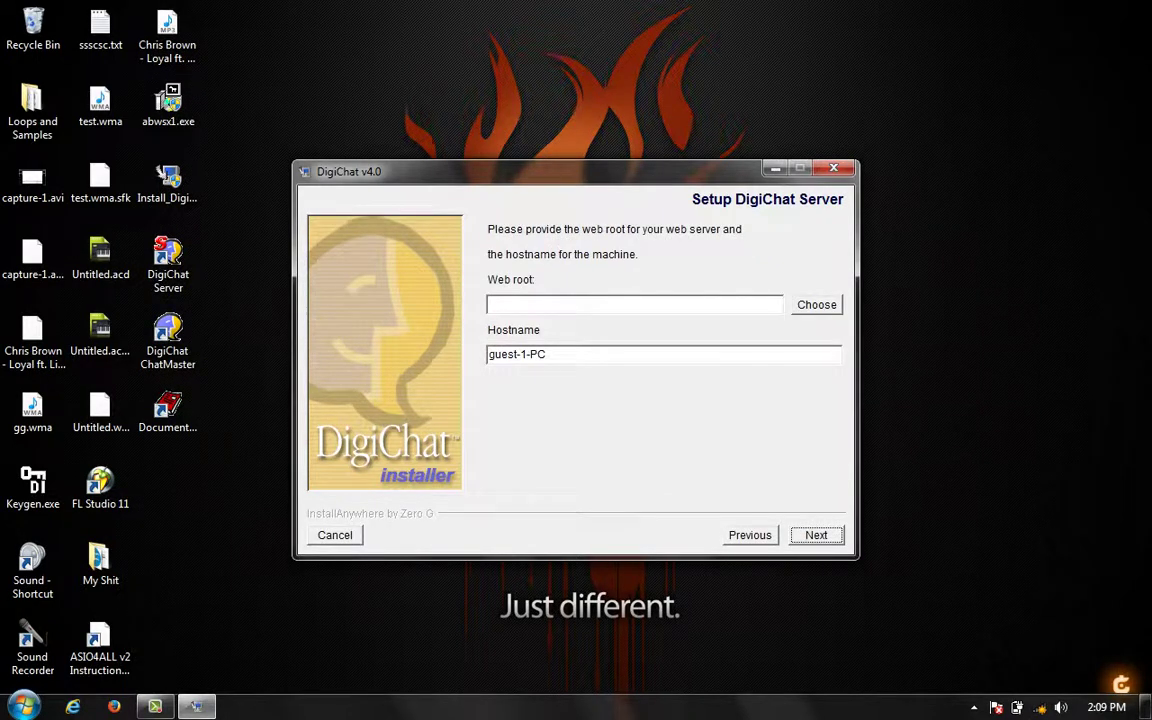
{"action": "key", "text": "Tab"}
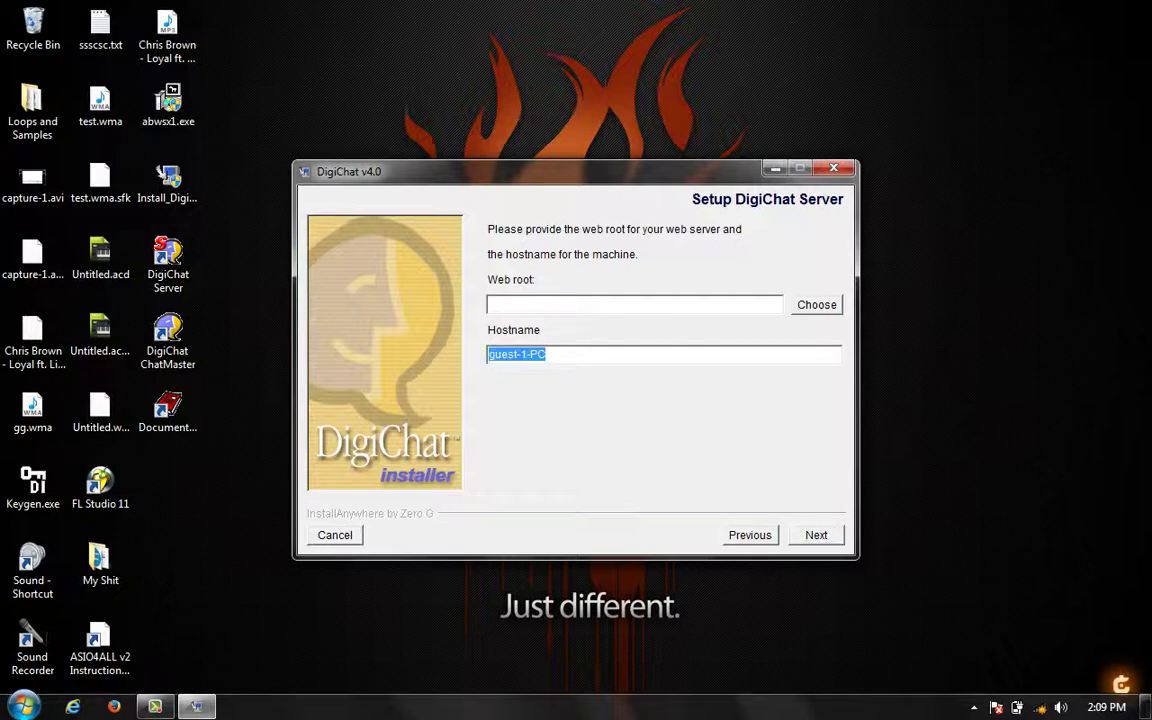
{"action": "type", "text": "localhost"}
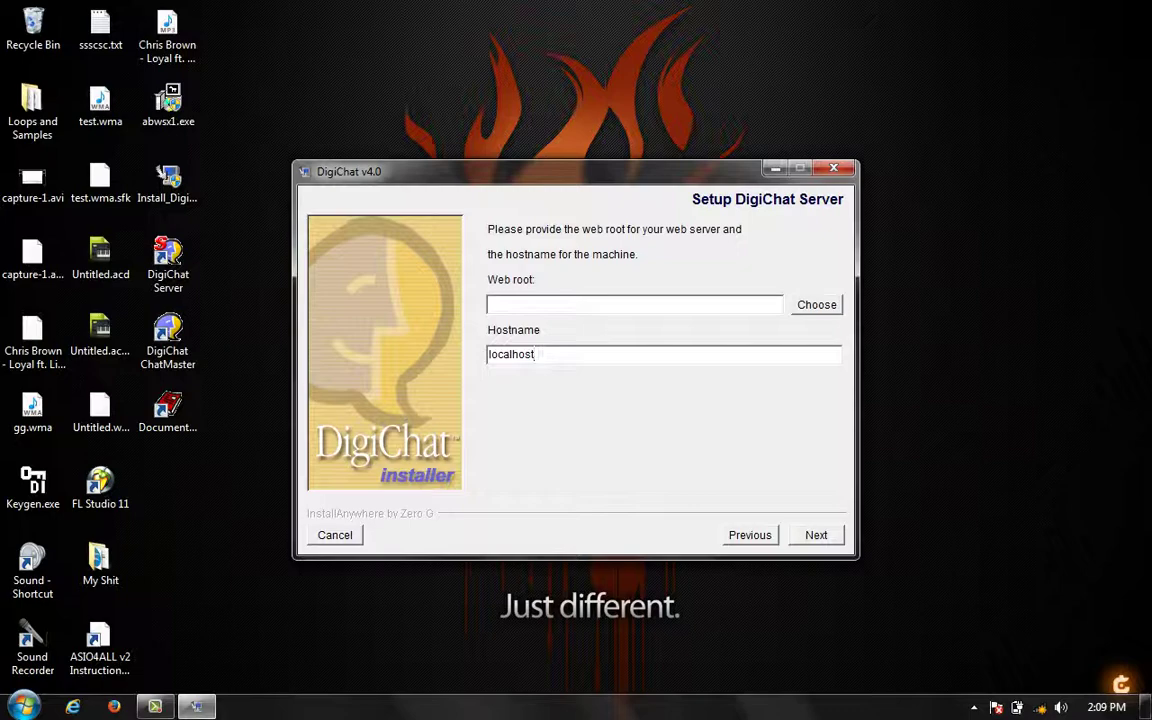
{"action": "key", "text": "shift+Tab"}
{"action": "key", "text": "space"}
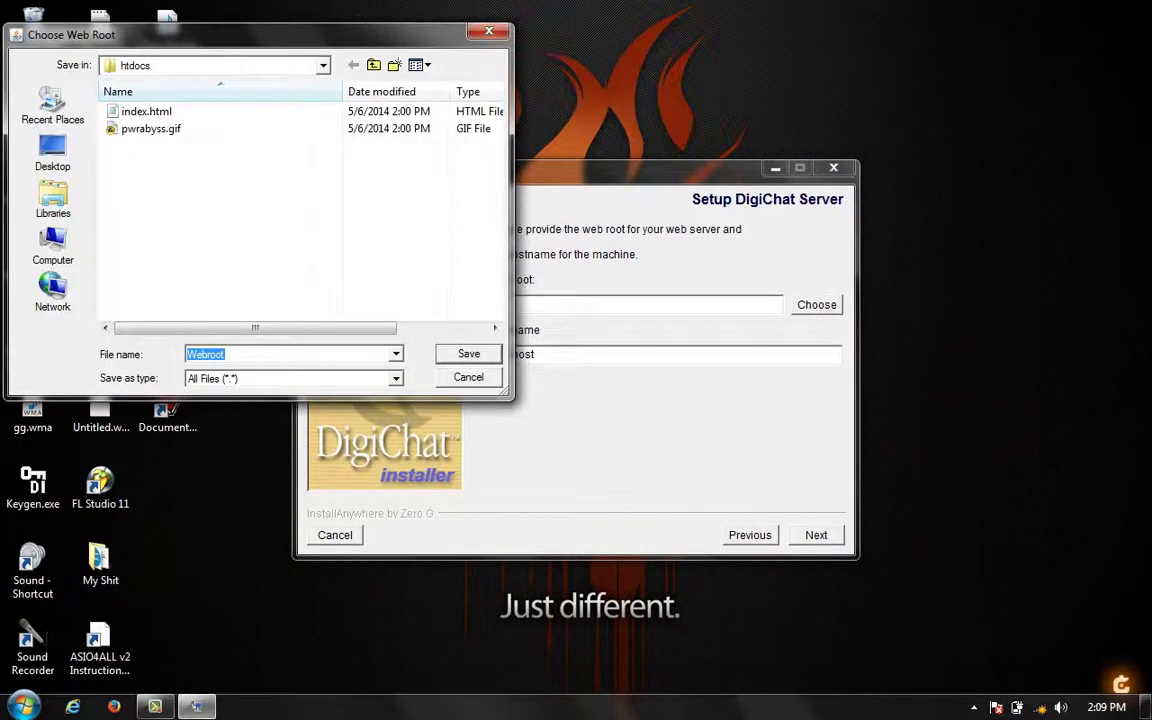
{"action": "left_click", "coordinate": [290, 62]}
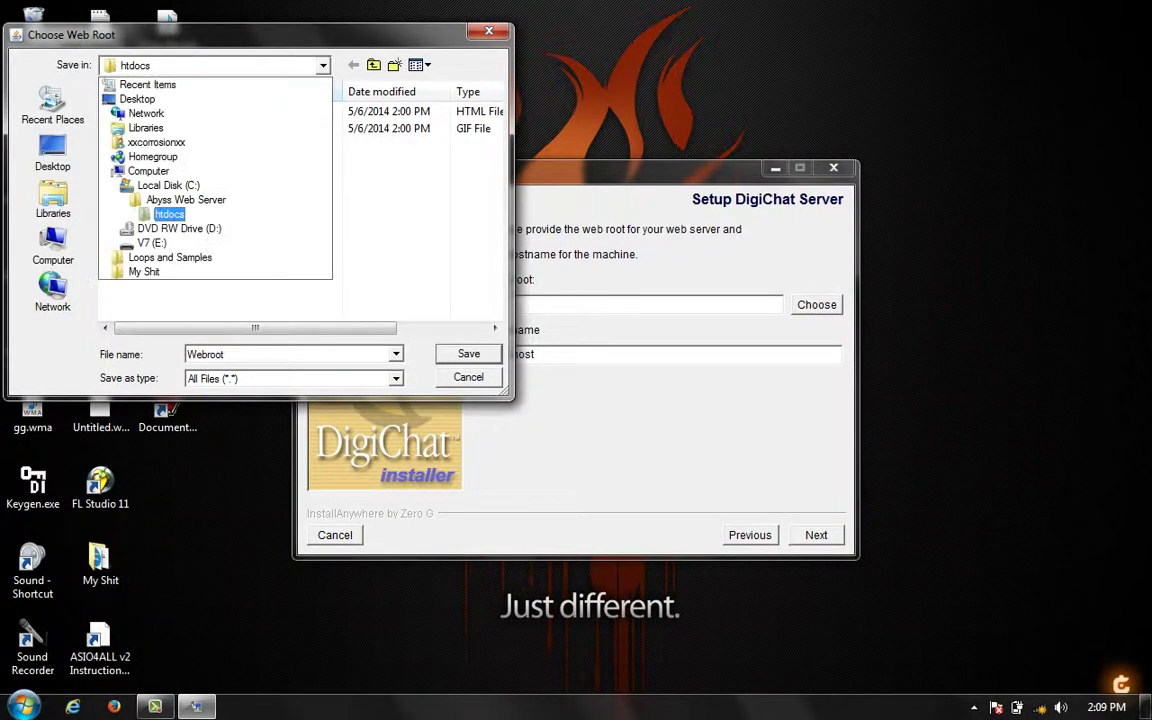
{"action": "key", "text": "Down"}
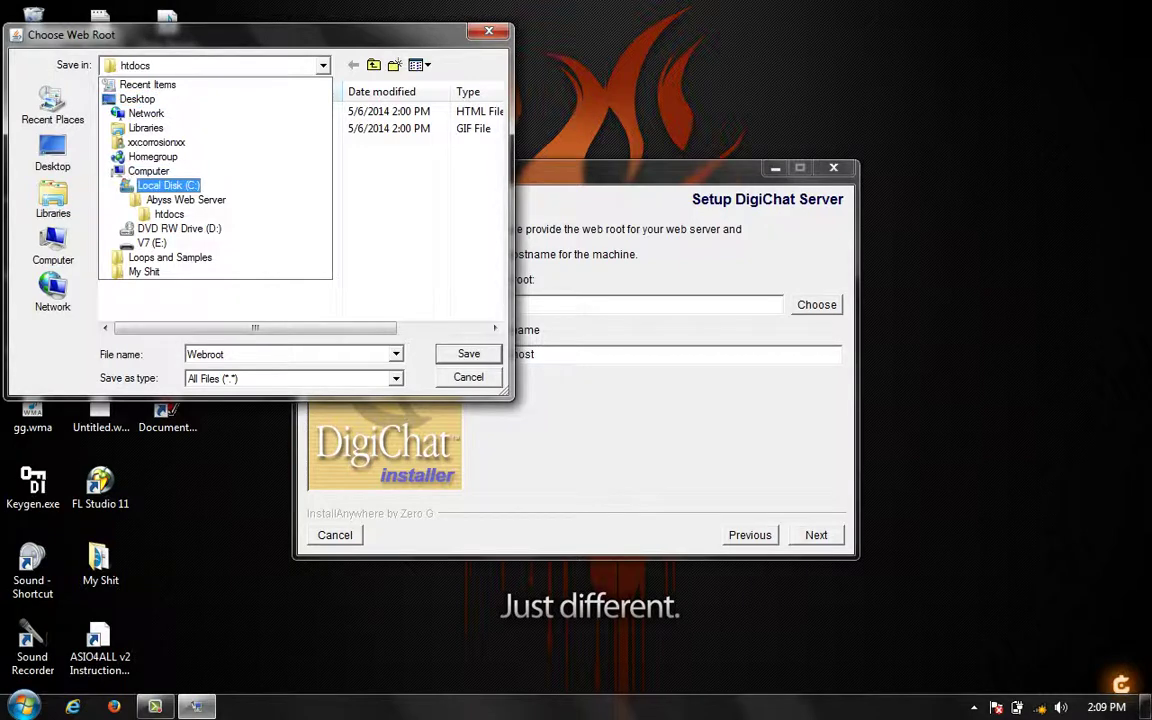
{"action": "key", "text": "Return"}
{"action": "double_click", "coordinate": [163, 111]}
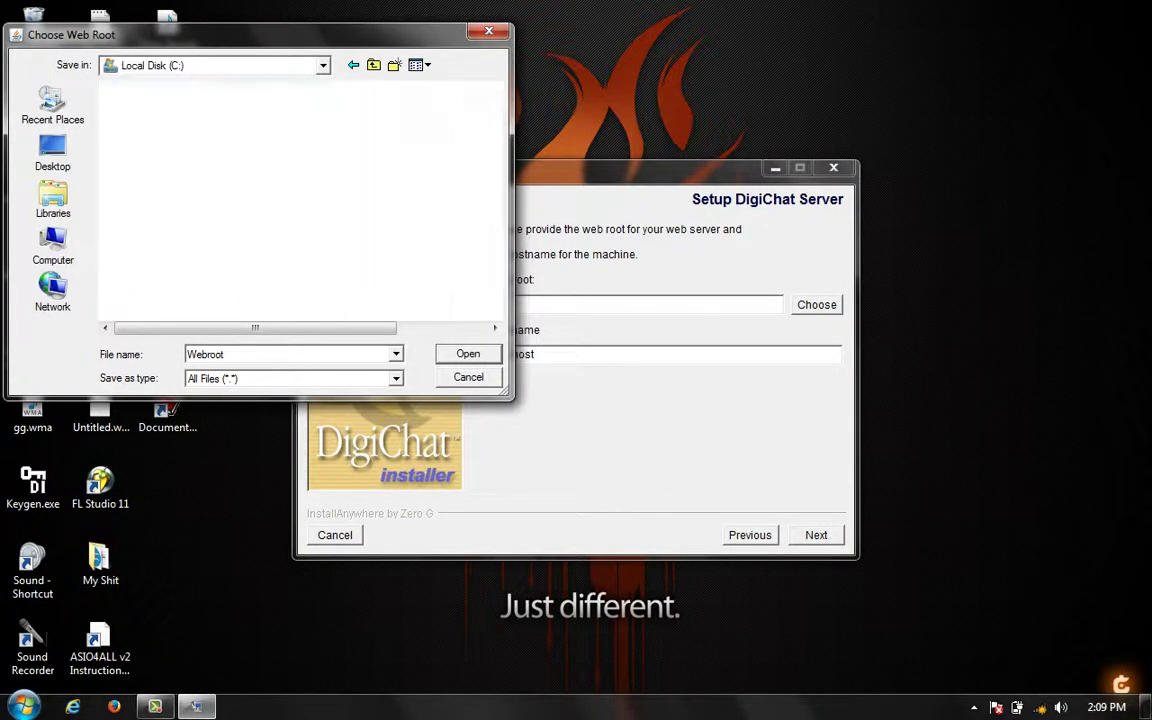
{"action": "double_click", "coordinate": [137, 162]}
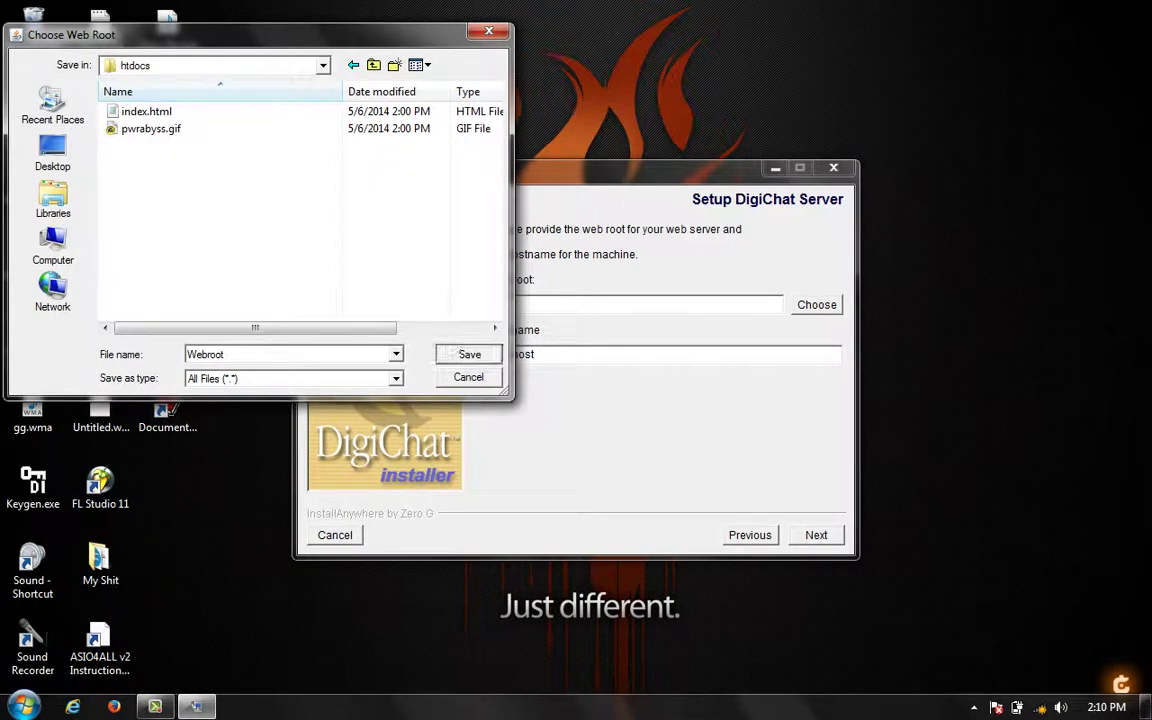
{"action": "key", "text": "Return"}
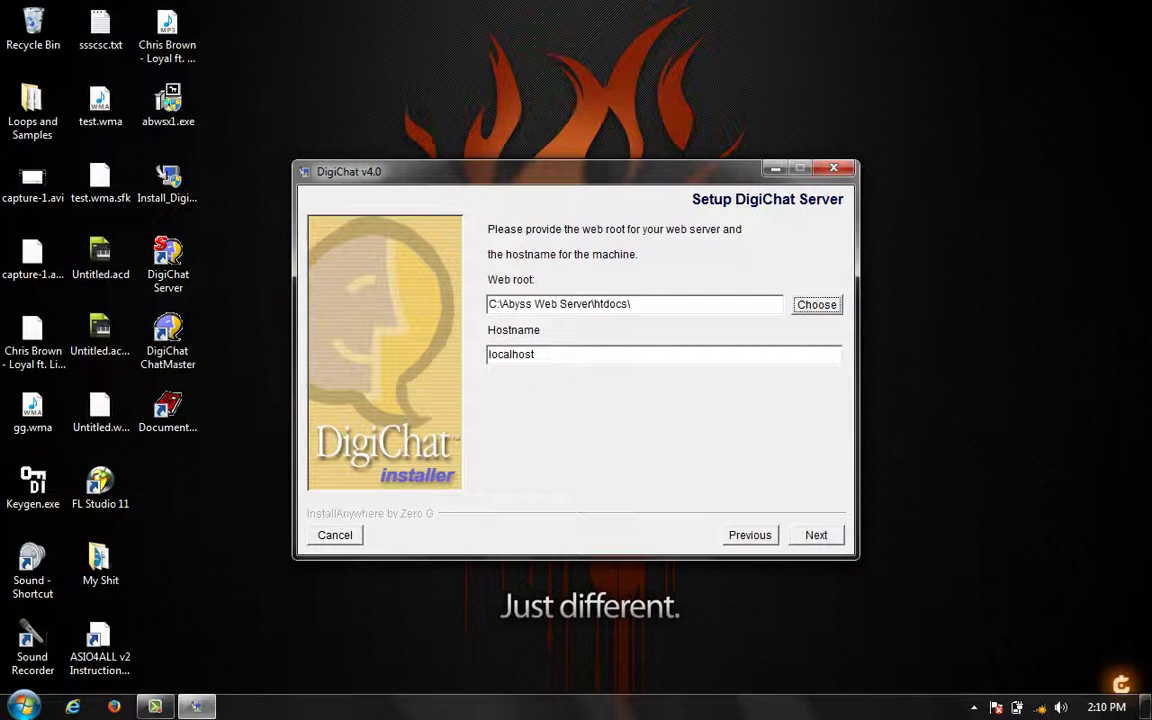
- Accept the server settings, pass the Install Complete page, and press Done
{"action": "key", "text": "Return"}
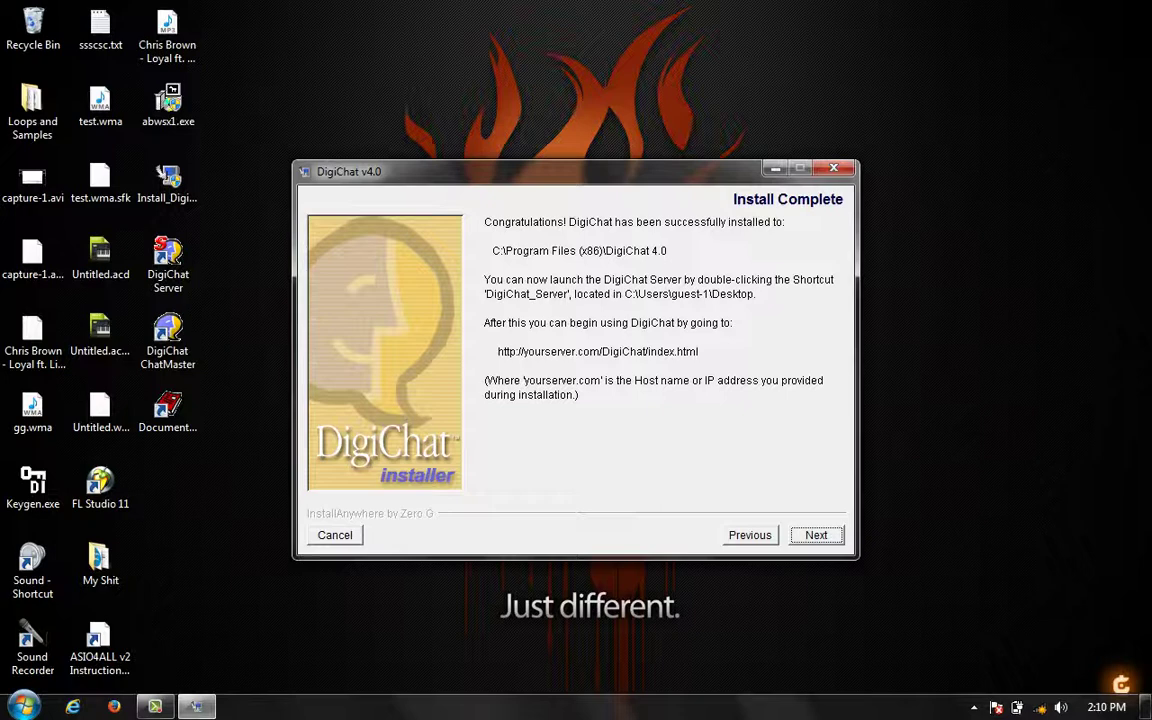
{"action": "key", "text": "Return"}
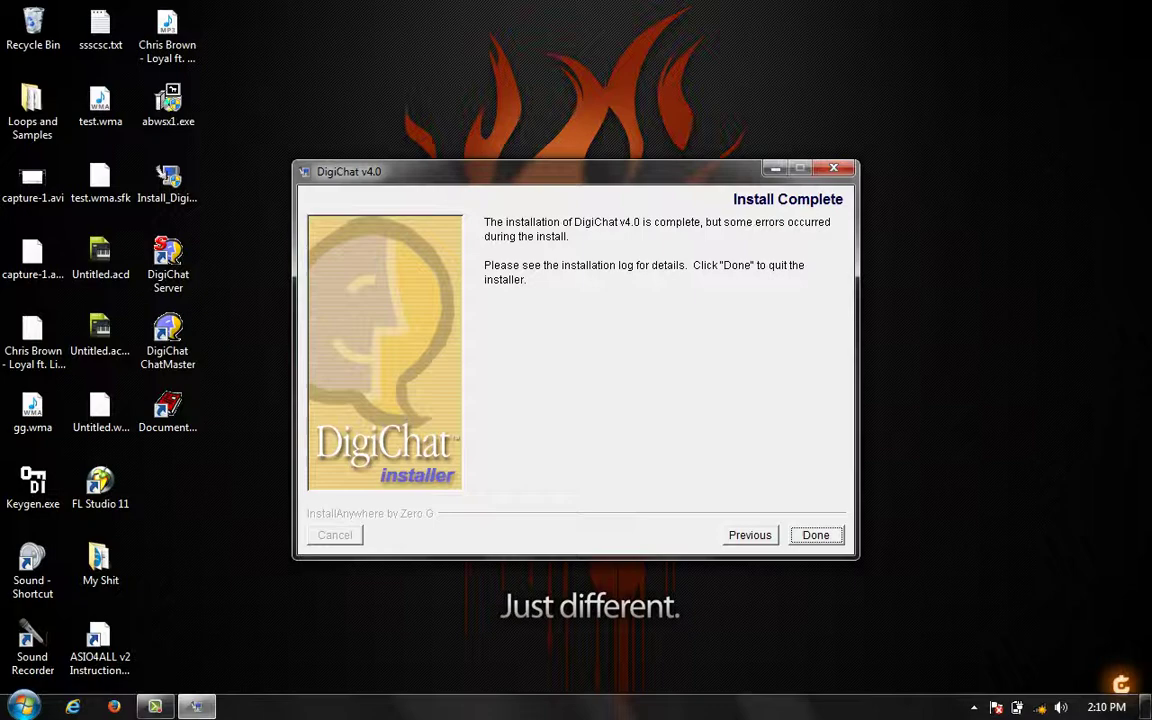
{"action": "key", "text": "Return"}
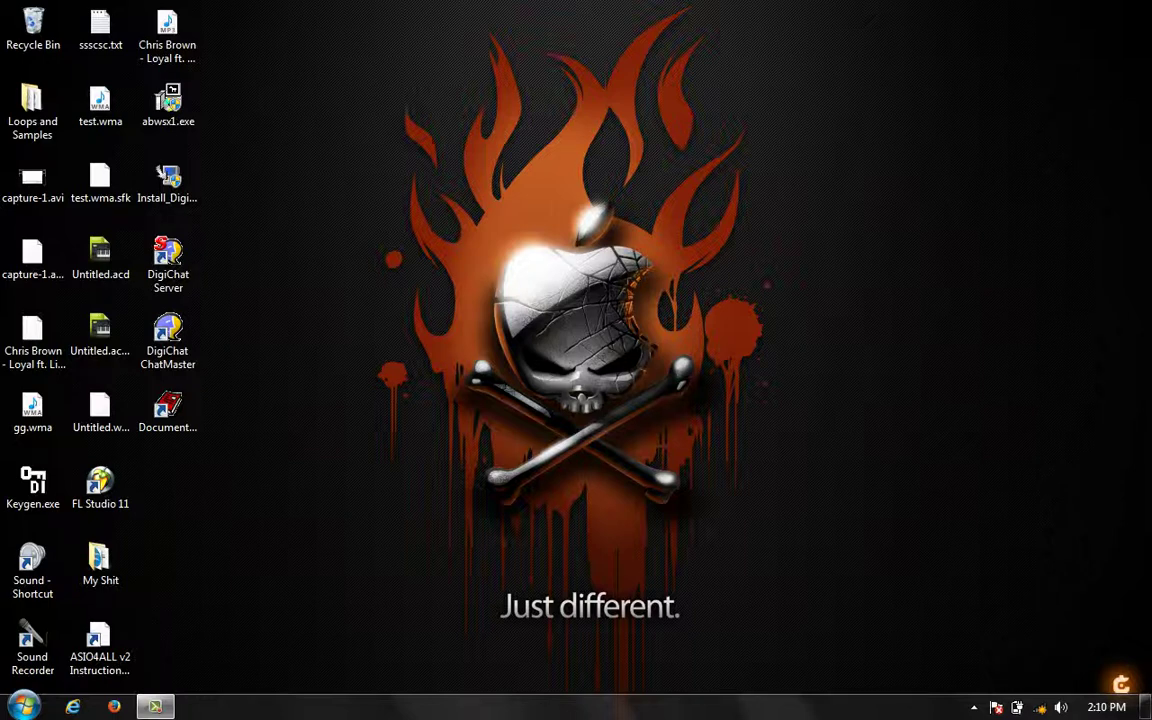
- Browse via Computer to C:\Abyss Web Server\htdocs, then select the DigiChat Server desktop shortcut
{"action": "left_click", "coordinate": [974, 707]}
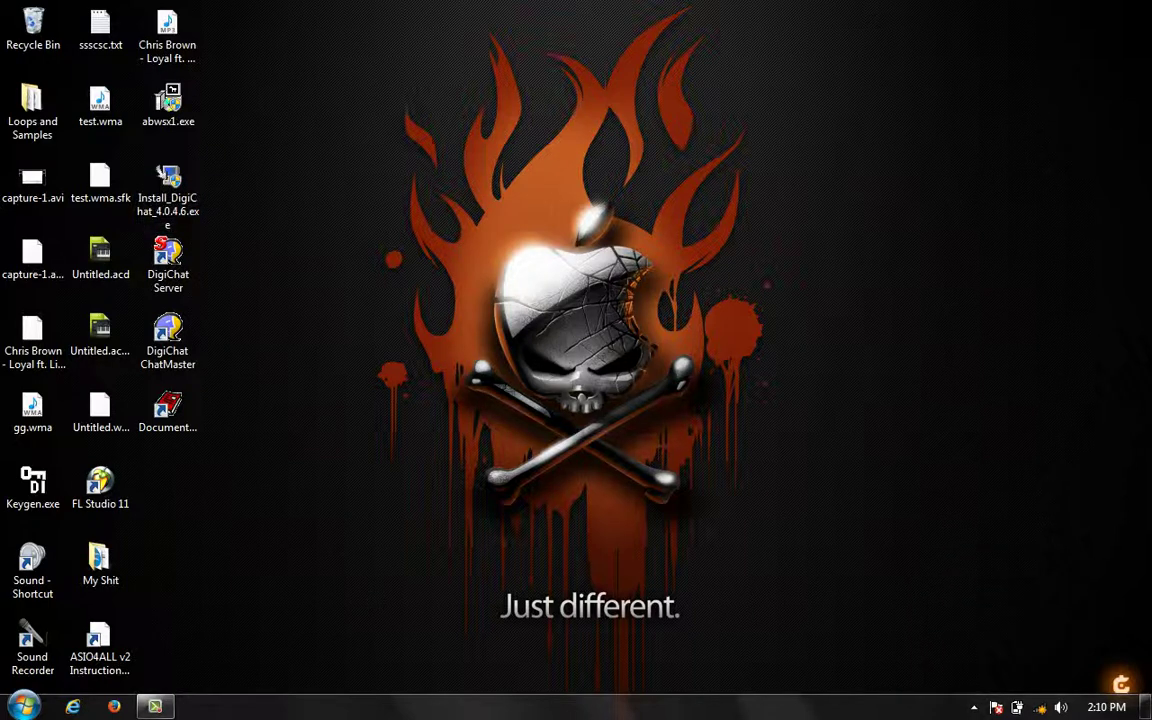
{"action": "left_click", "coordinate": [22, 707]}
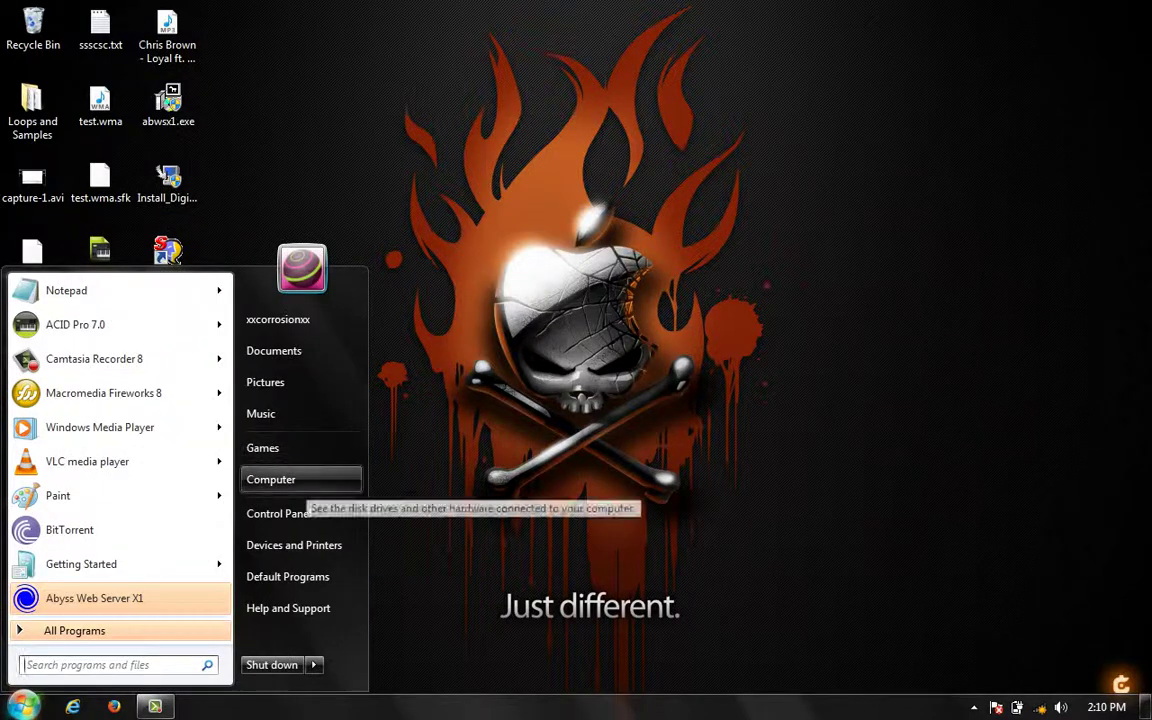
{"action": "left_click", "coordinate": [271, 479]}
{"action": "double_click", "coordinate": [510, 284]}
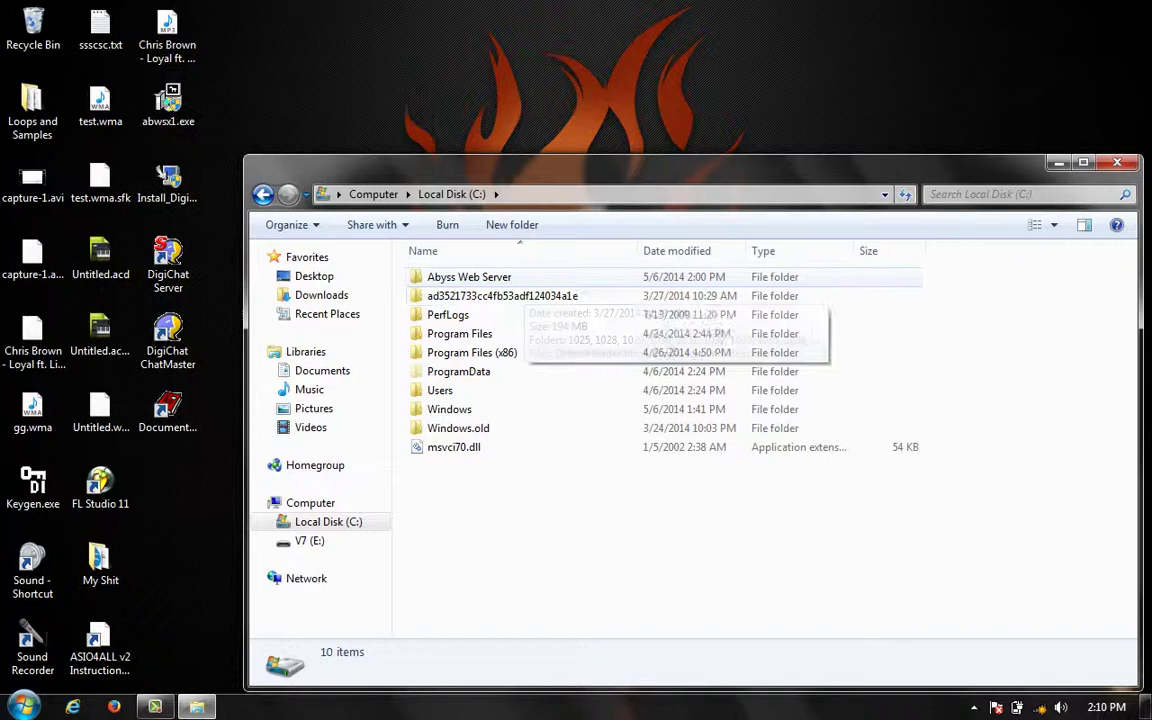
{"action": "double_click", "coordinate": [469, 277]}
{"action": "double_click", "coordinate": [443, 333]}
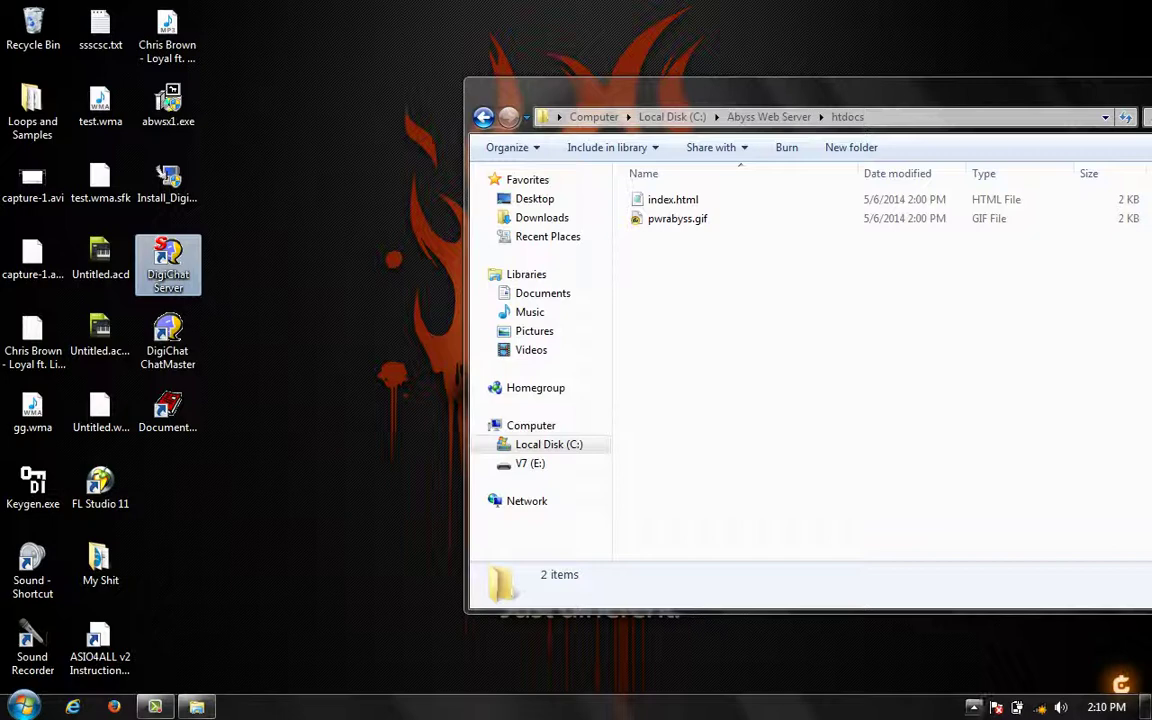
{"action": "left_click", "coordinate": [974, 707]}
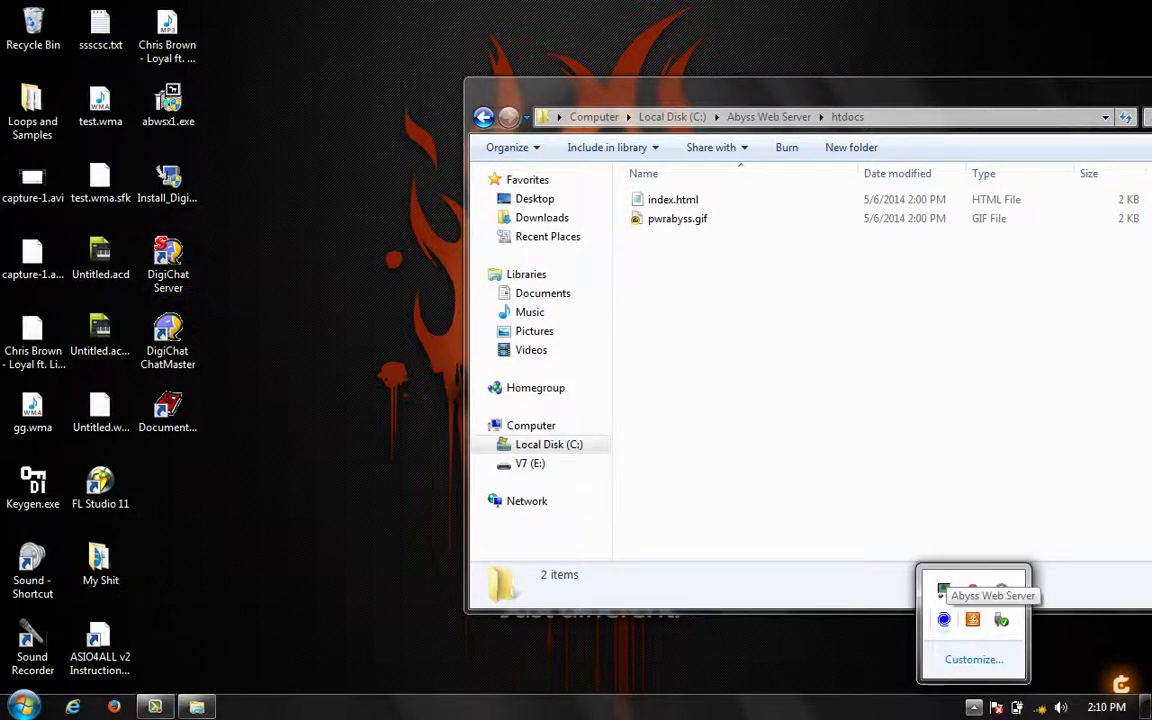
{"action": "left_click", "coordinate": [168, 265]}
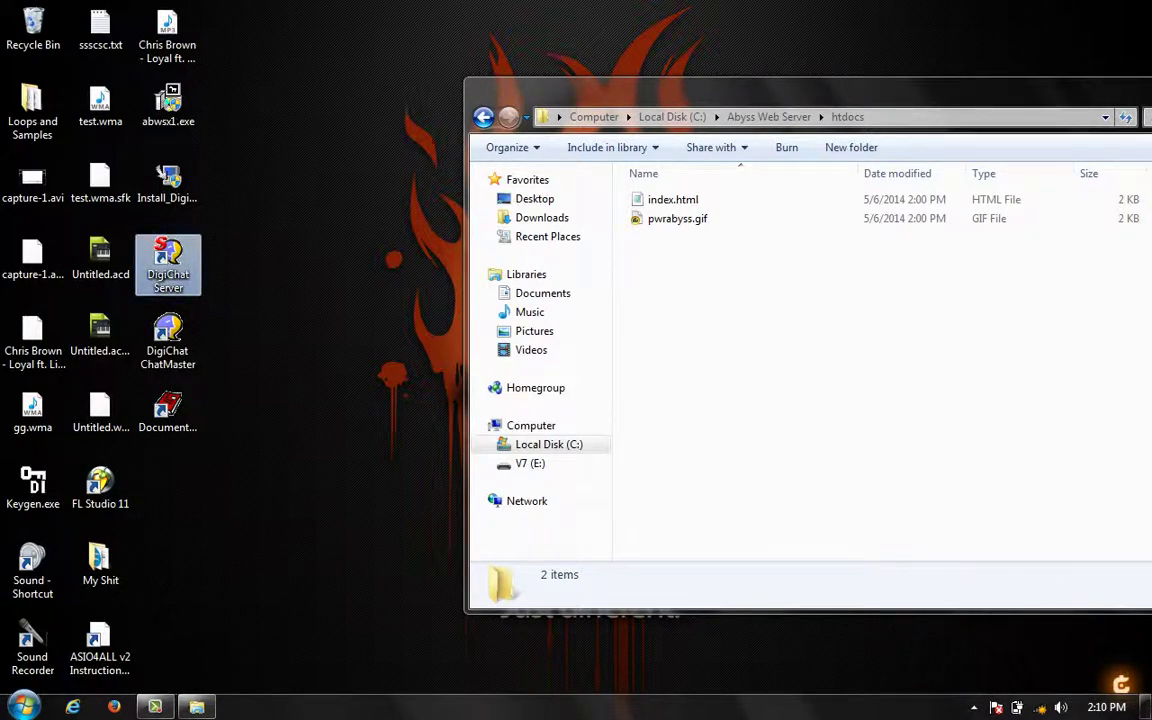
- Launch DigiChat Server as administrator, then check the DIGICH~2.EXE process in Task Manager and close it
{"action": "right_click", "coordinate": [178, 277]}
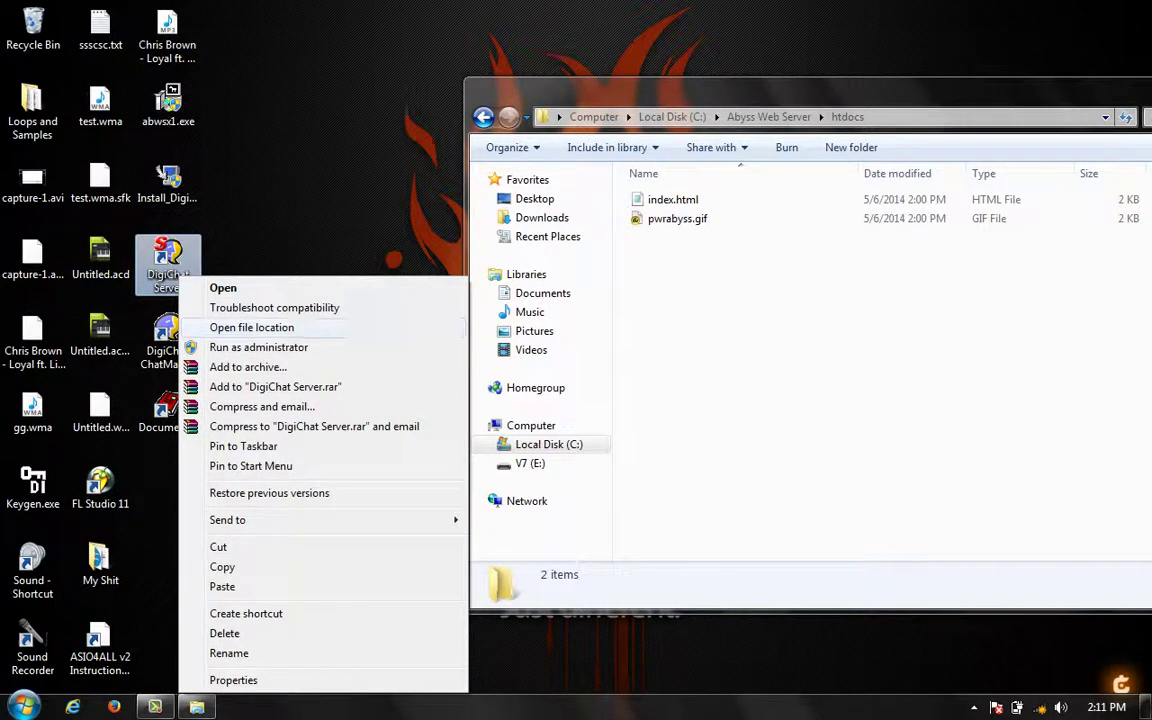
{"action": "left_click", "coordinate": [258, 347]}
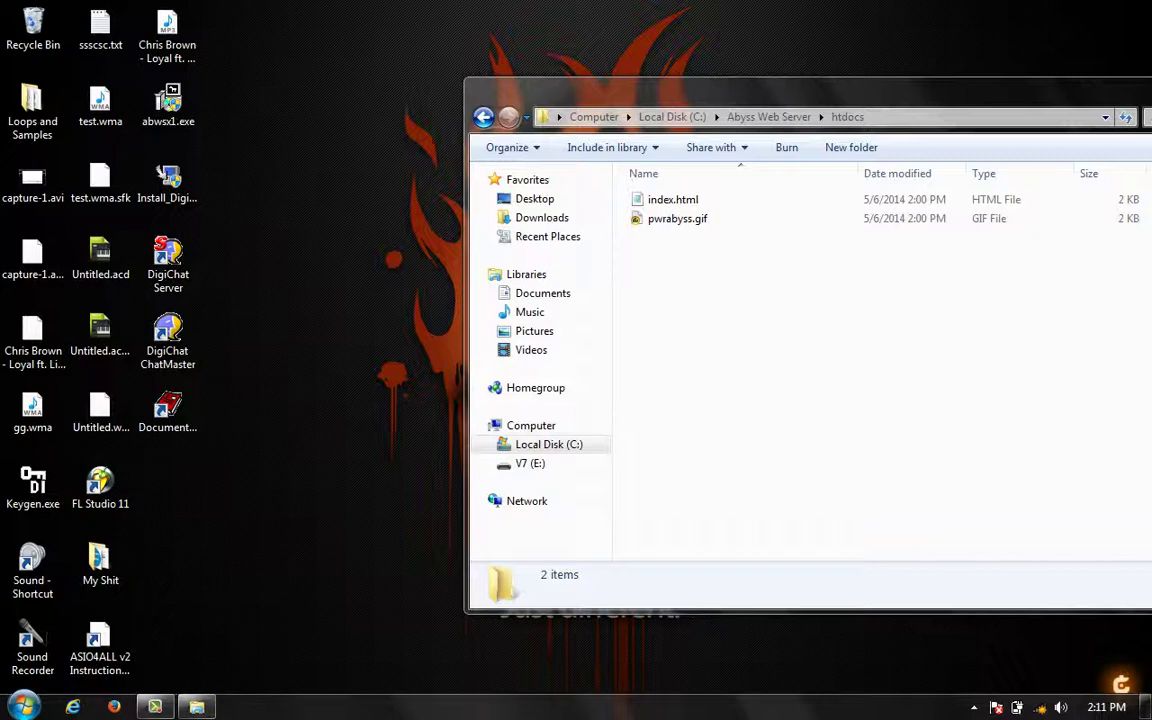
{"action": "right_click", "coordinate": [605, 706]}
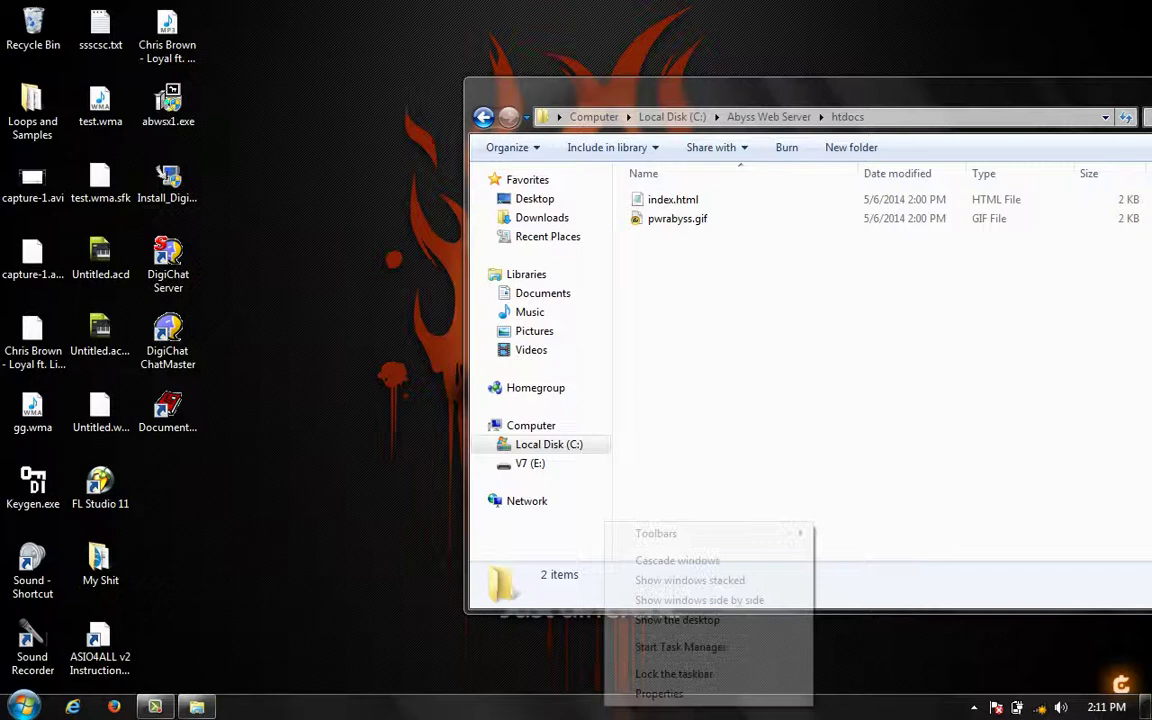
{"action": "left_click", "coordinate": [680, 647]}
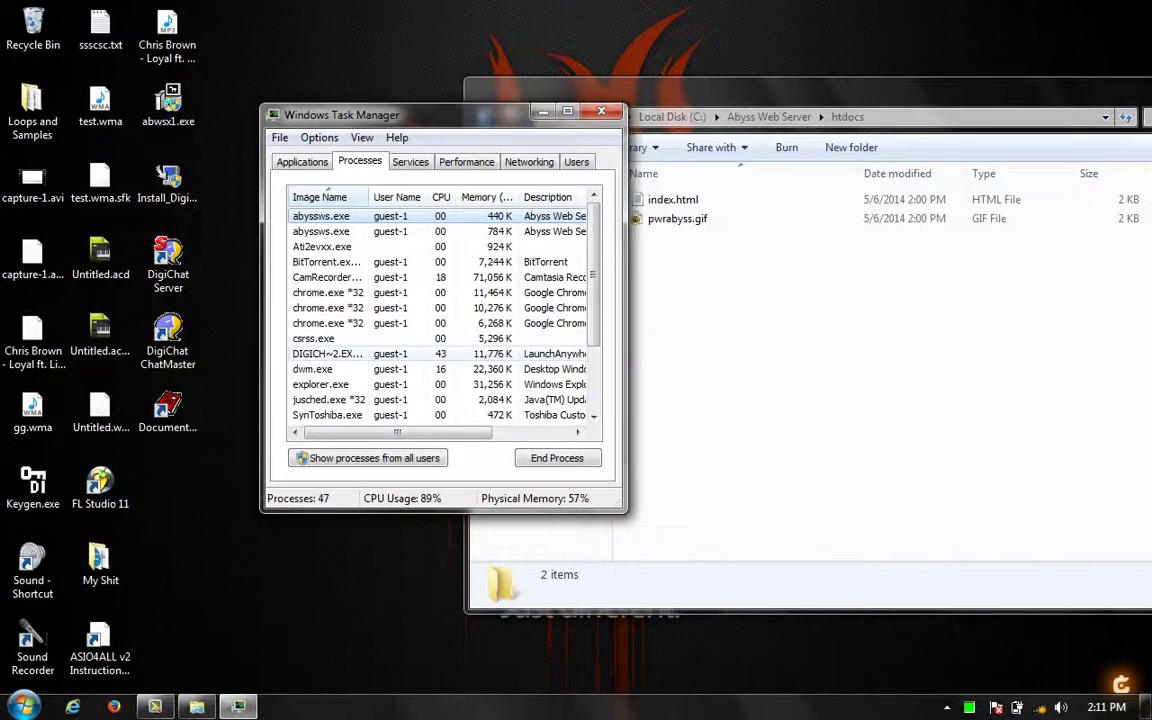
{"action": "left_click", "coordinate": [327, 353]}
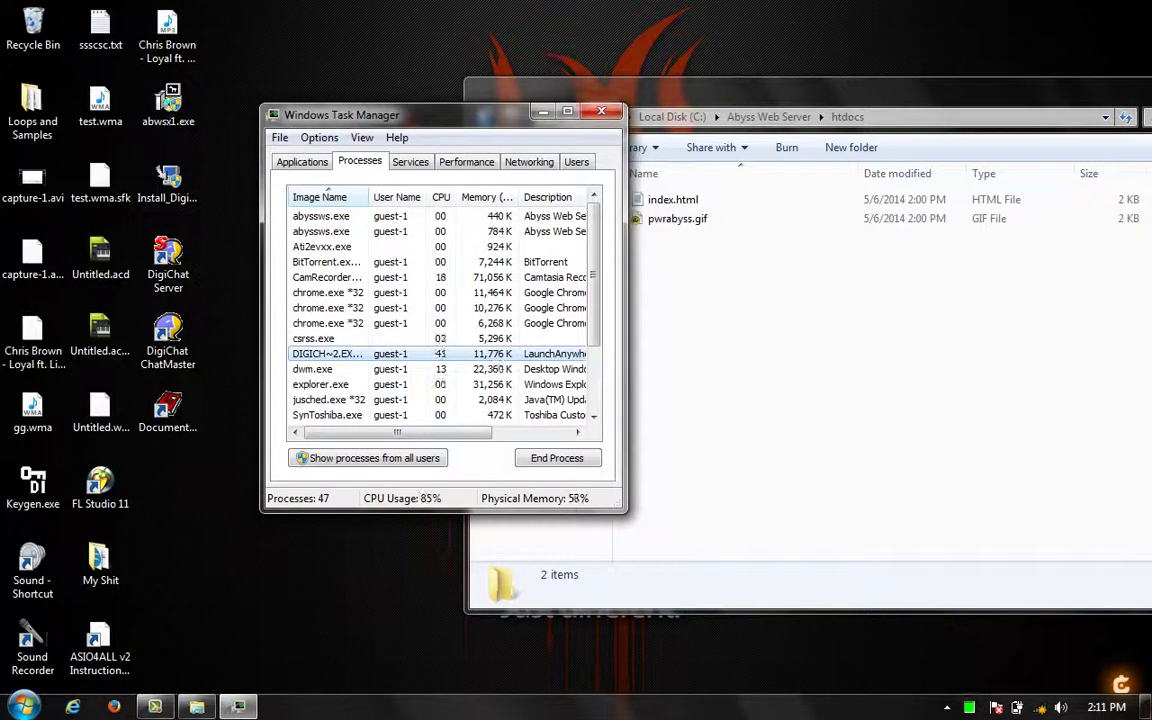
{"action": "key", "text": "super+Up"}
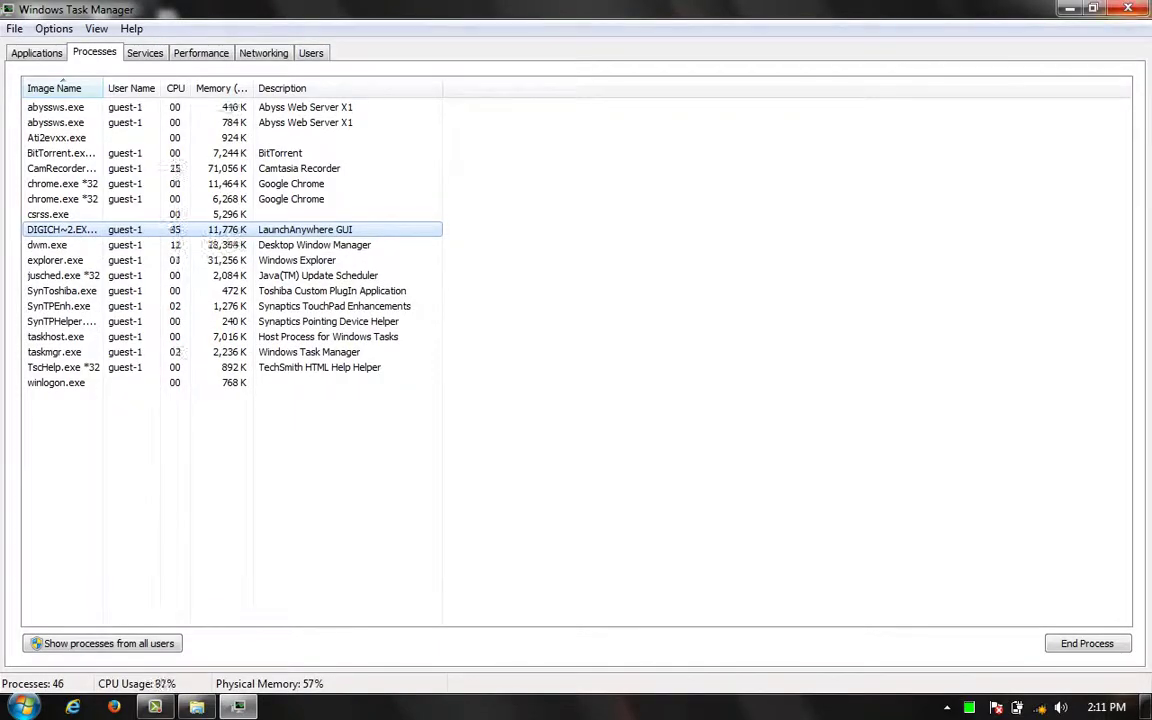
{"action": "key", "text": "alt+F4"}
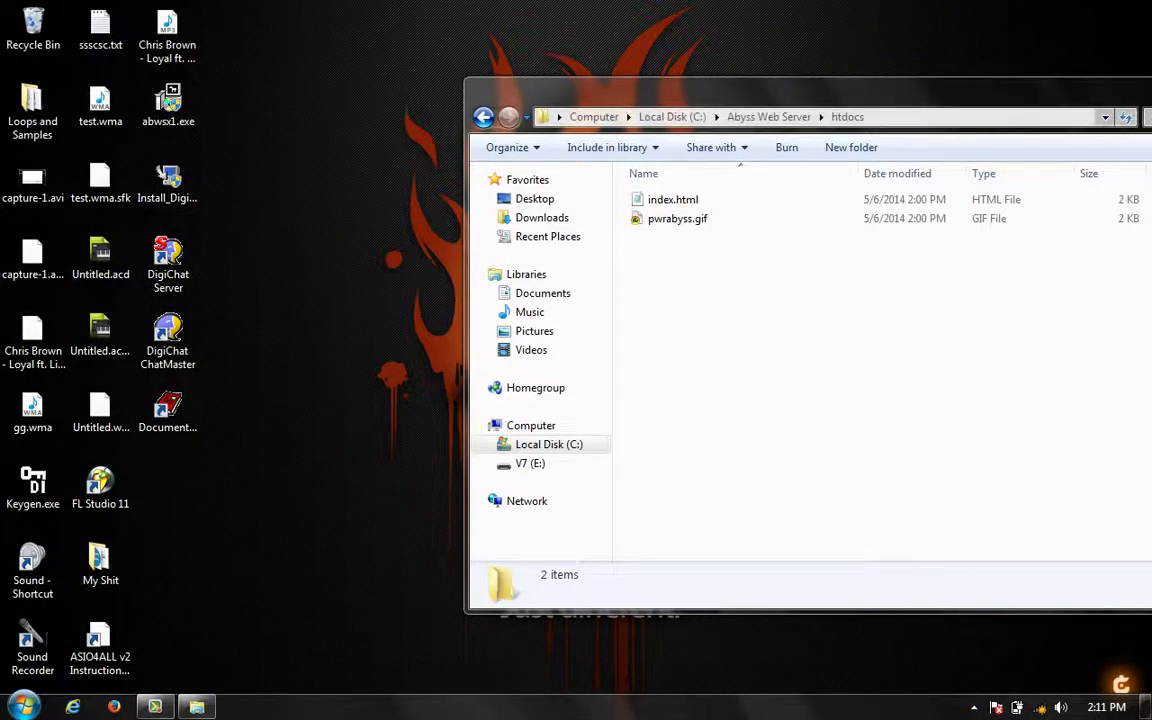
{"action": "left_click_drag", "start_coordinate": [800, 90], "coordinate": [652, 81]}
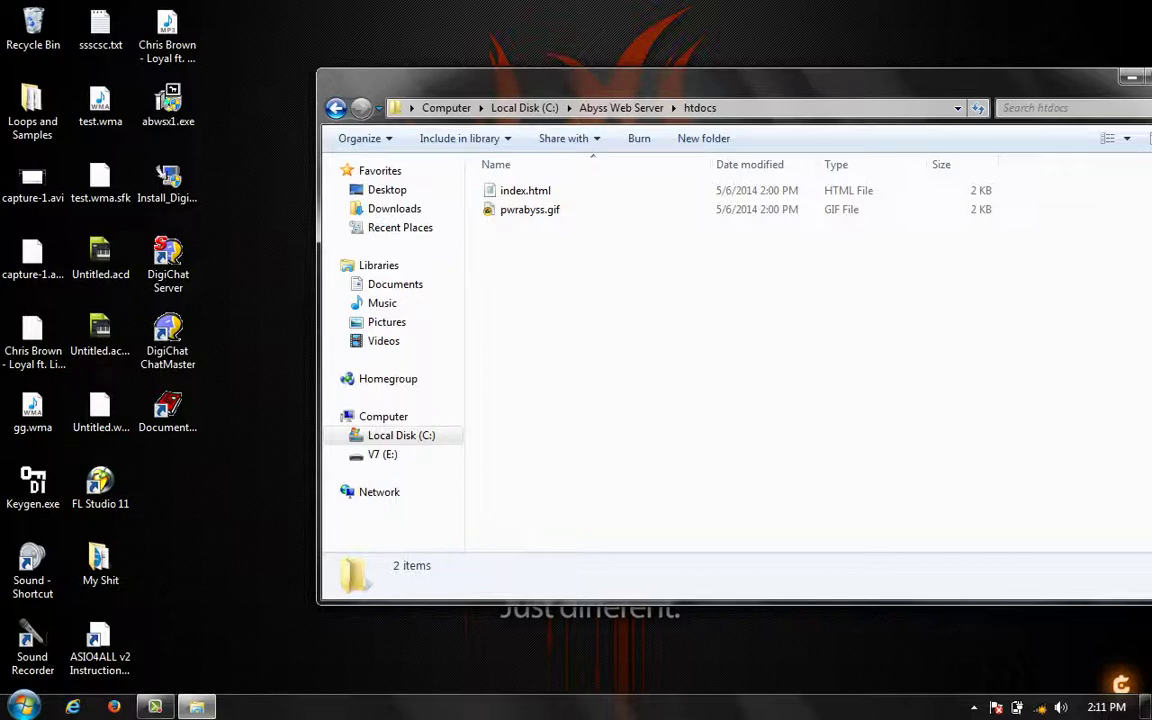
{"action": "left_click", "coordinate": [525, 190]}
{"action": "left_click", "coordinate": [530, 209]}
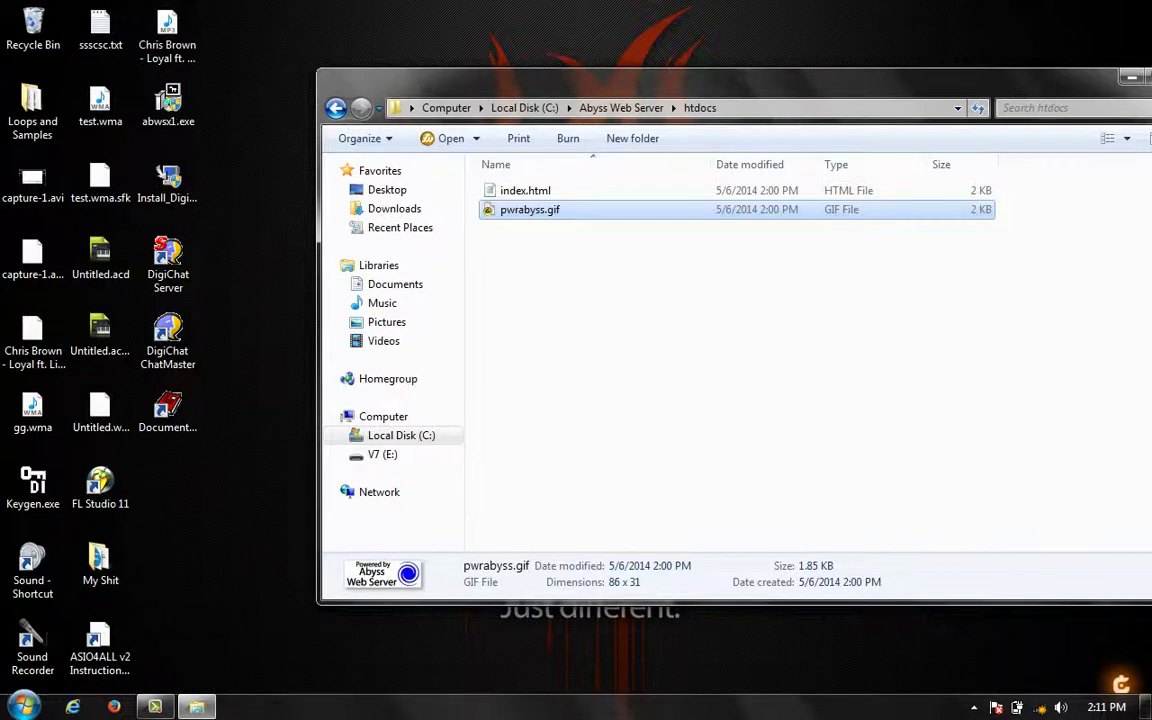
{"action": "right_click", "coordinate": [265, 707]}
- End the DIGICH~2.EXE process and confirm it, then close Task Manager
{"action": "left_click", "coordinate": [340, 643]}
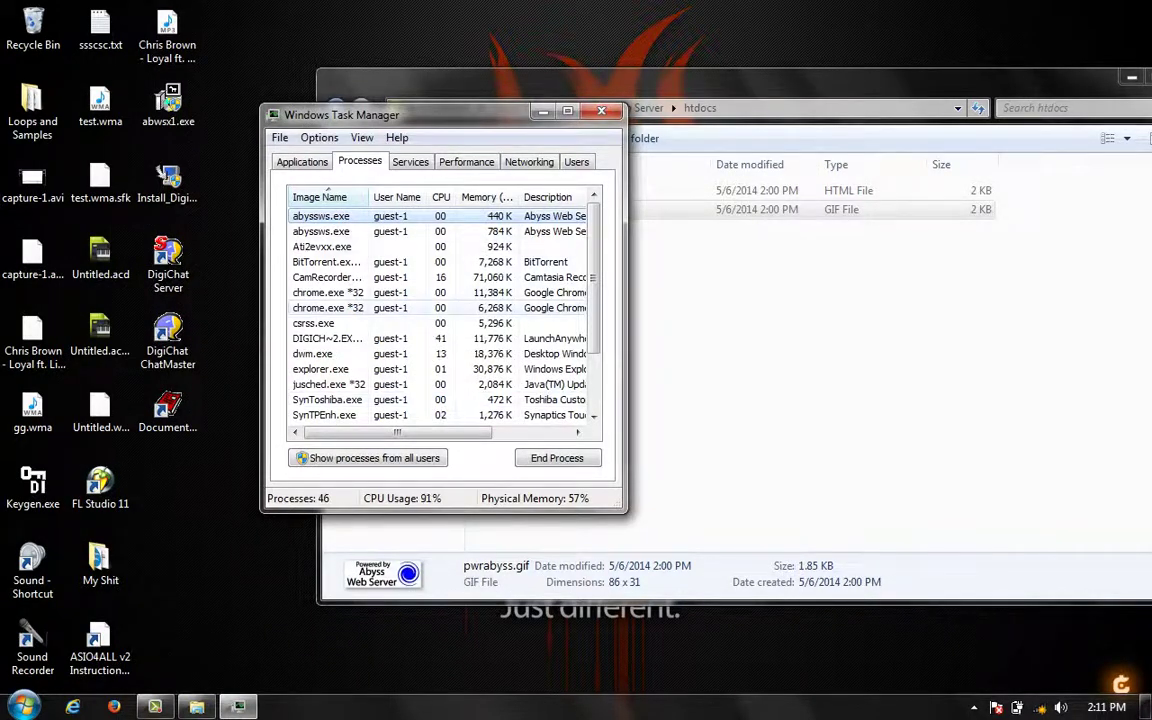
{"action": "right_click", "coordinate": [392, 339]}
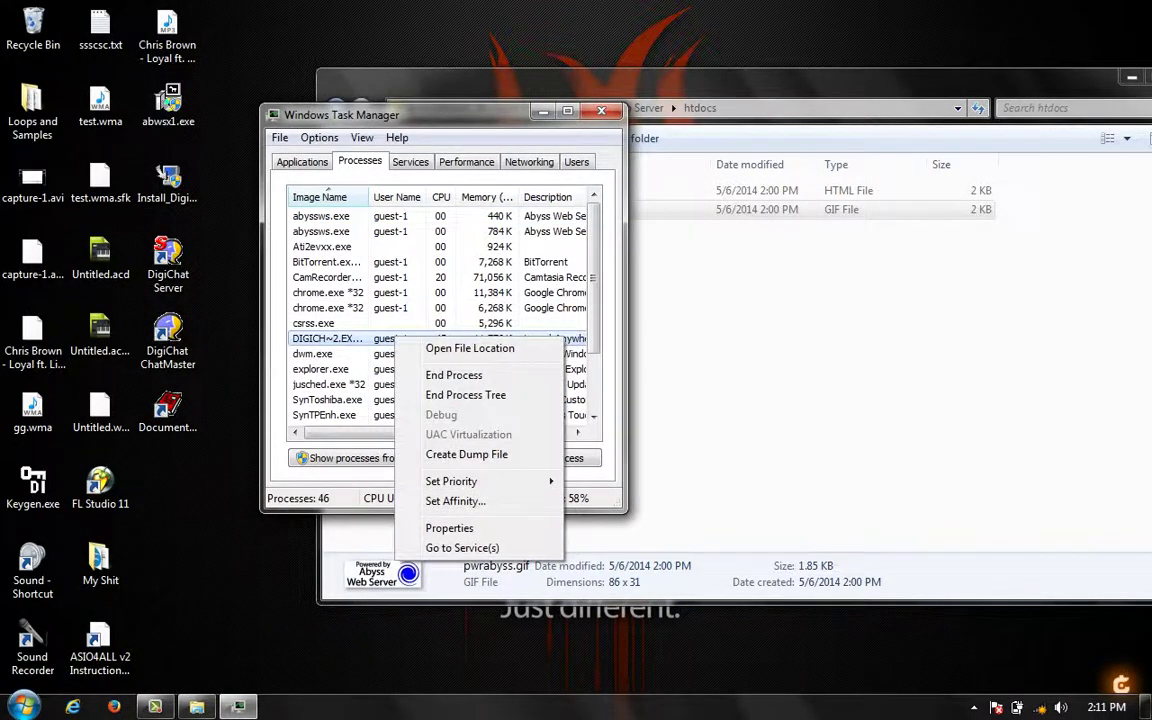
{"action": "left_click", "coordinate": [454, 375]}
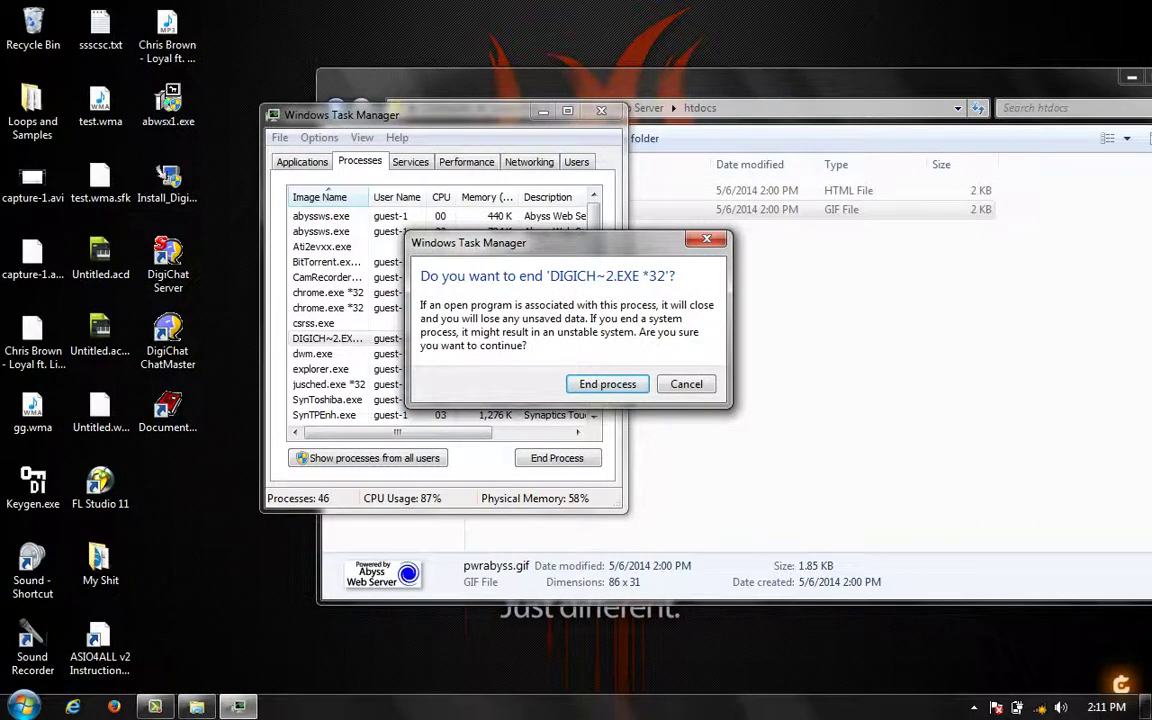
{"action": "key", "text": "Return"}
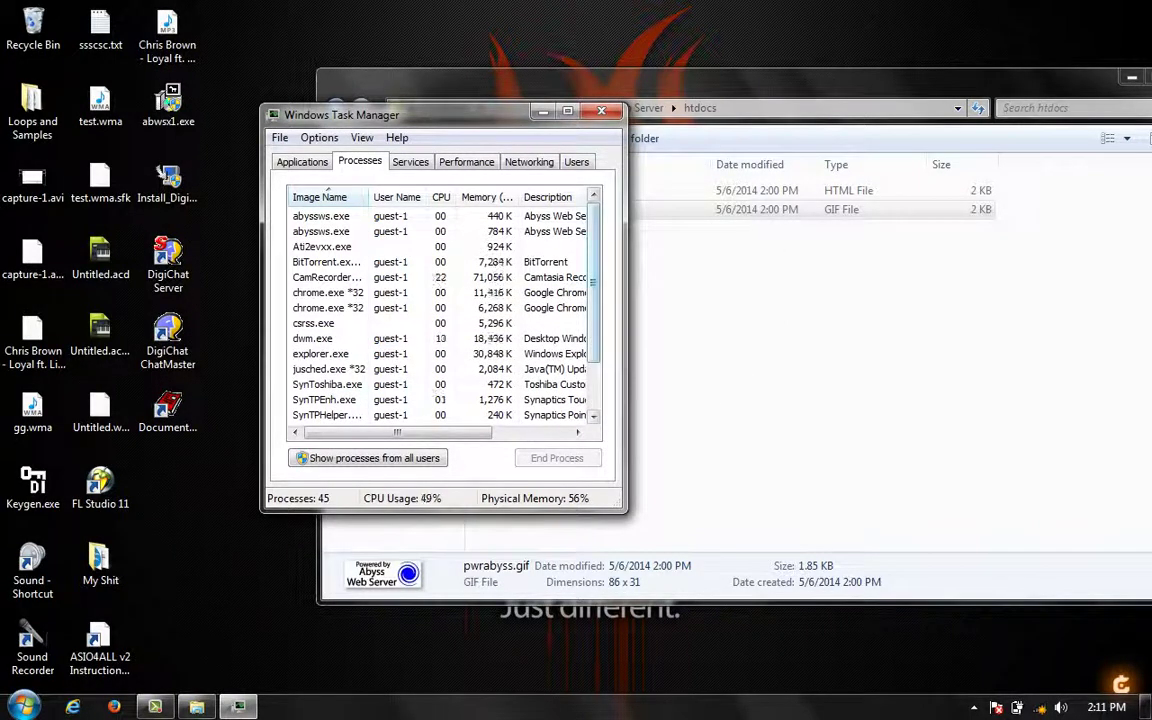
{"action": "scroll", "coordinate": [440, 310], "scroll_direction": "down", "scroll_amount": 2}
{"action": "scroll", "coordinate": [440, 310], "scroll_direction": "up", "scroll_amount": 2}
{"action": "scroll", "coordinate": [440, 310], "scroll_direction": "down", "scroll_amount": 2}
{"action": "scroll", "coordinate": [440, 310], "scroll_direction": "up", "scroll_amount": 2}
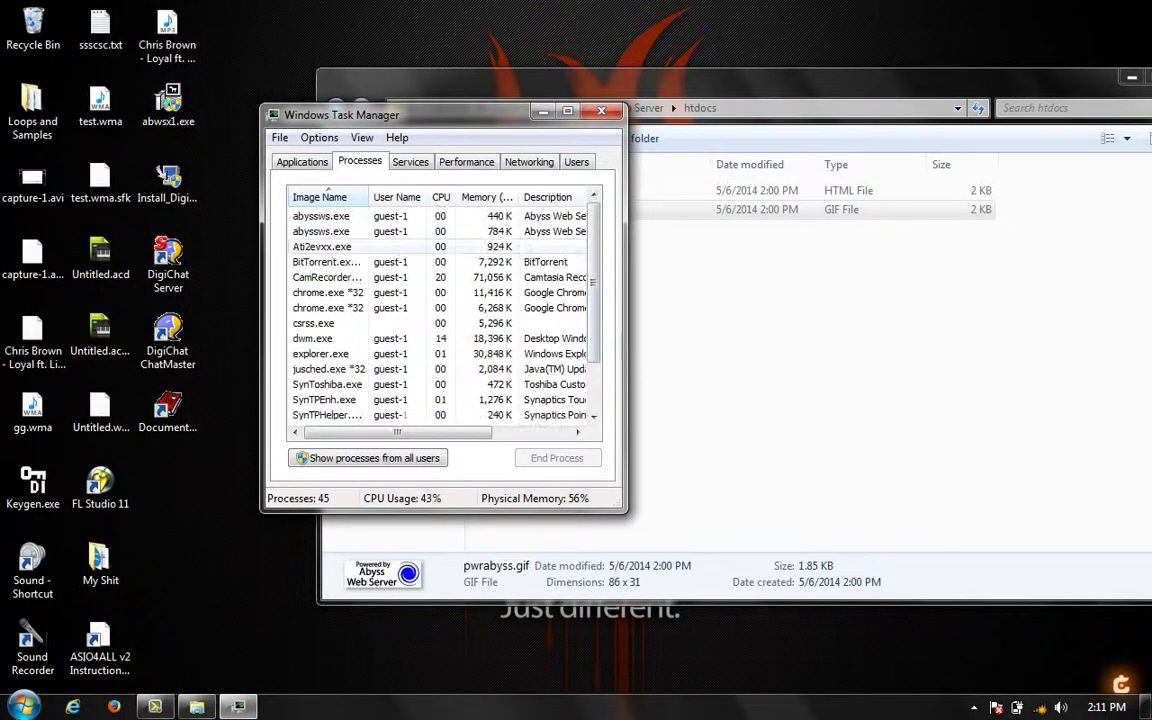
{"action": "left_click", "coordinate": [601, 110]}
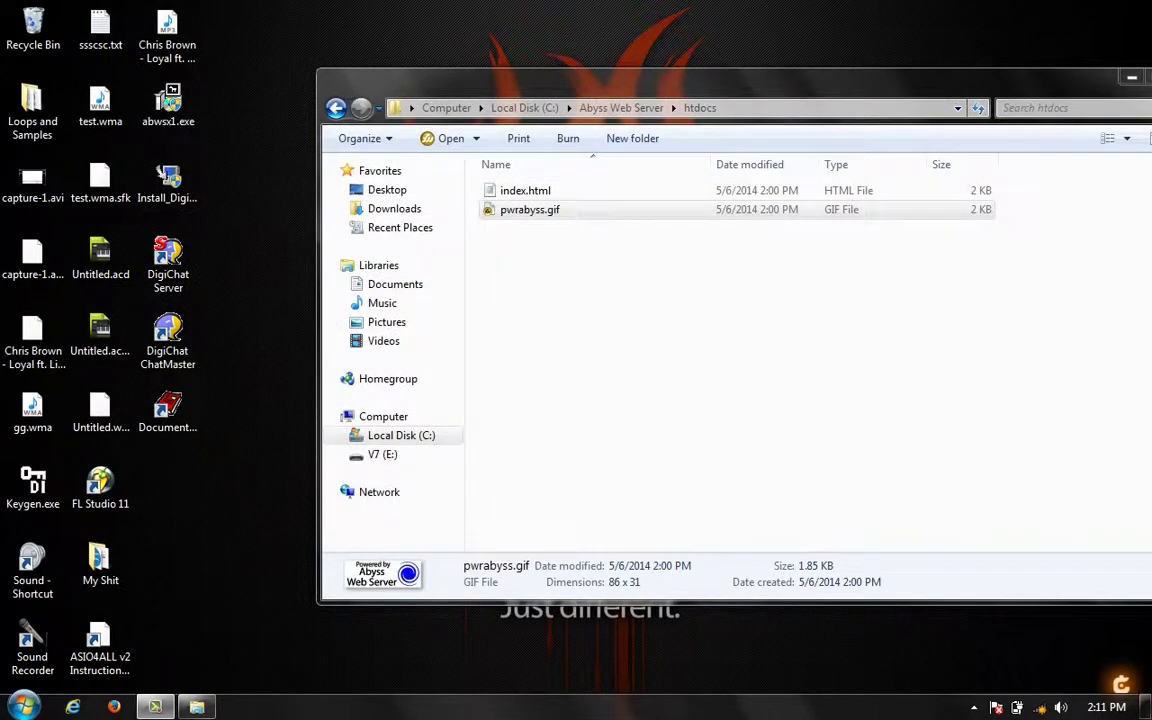
- Set the DigiChat Server shortcut to Windows XP SP3 compatibility and Run as administrator, then launch it elevated
{"action": "right_click", "coordinate": [170, 262]}
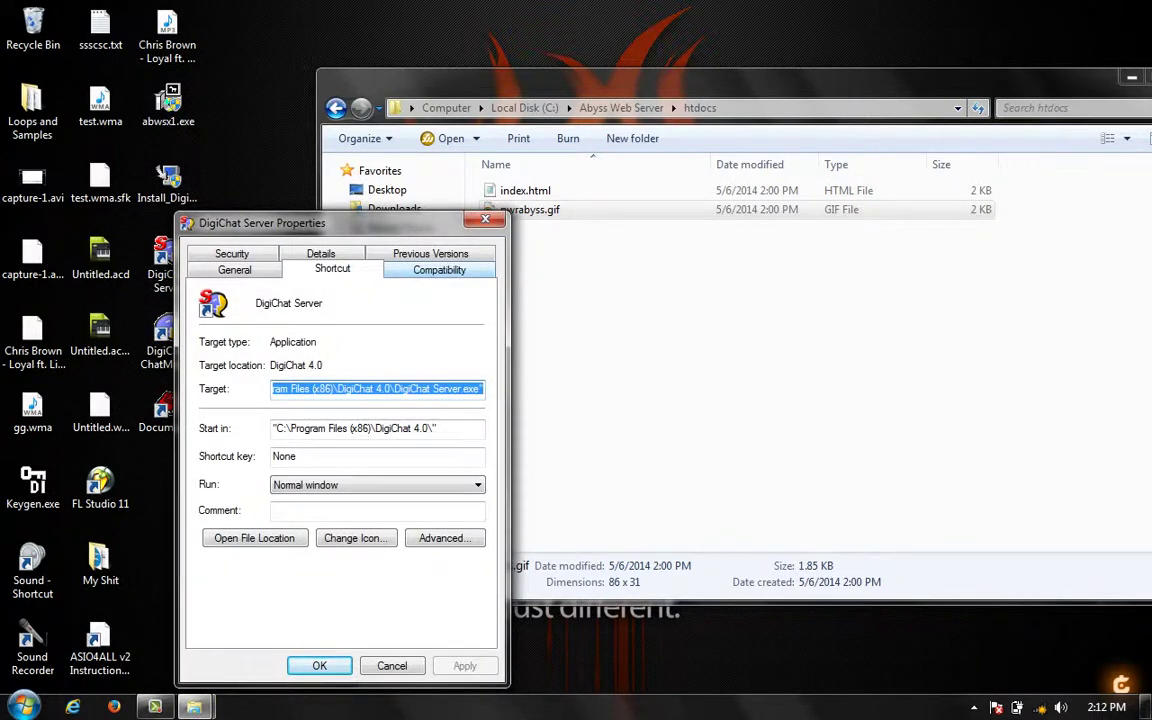
{"action": "left_click", "coordinate": [439, 270]}
{"action": "left_click", "coordinate": [219, 372]}
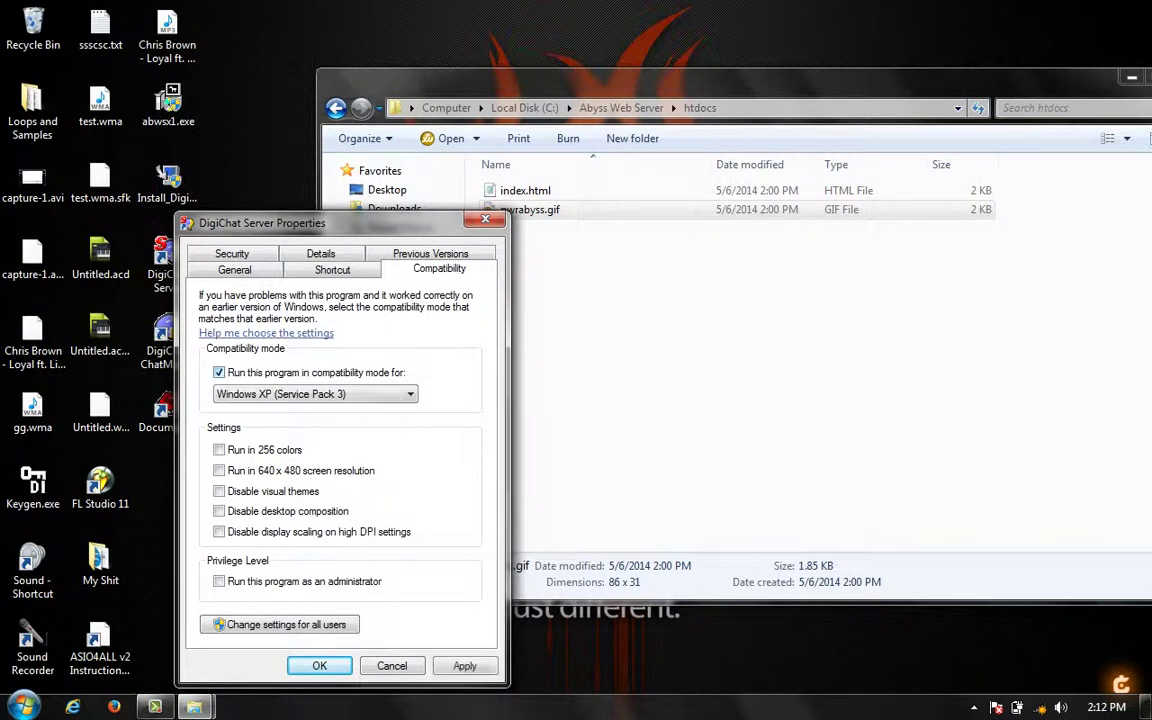
{"action": "left_click", "coordinate": [219, 581]}
{"action": "key", "text": "alt+a"}
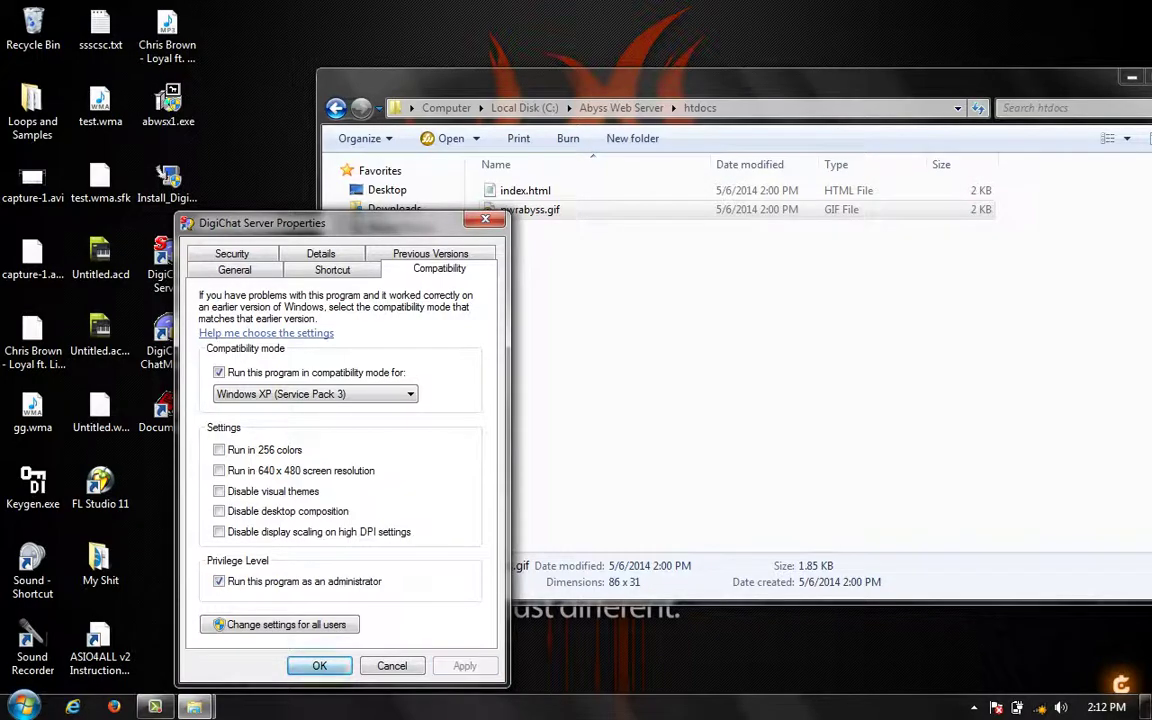
{"action": "key", "text": "Return"}
{"action": "right_click", "coordinate": [182, 262]}
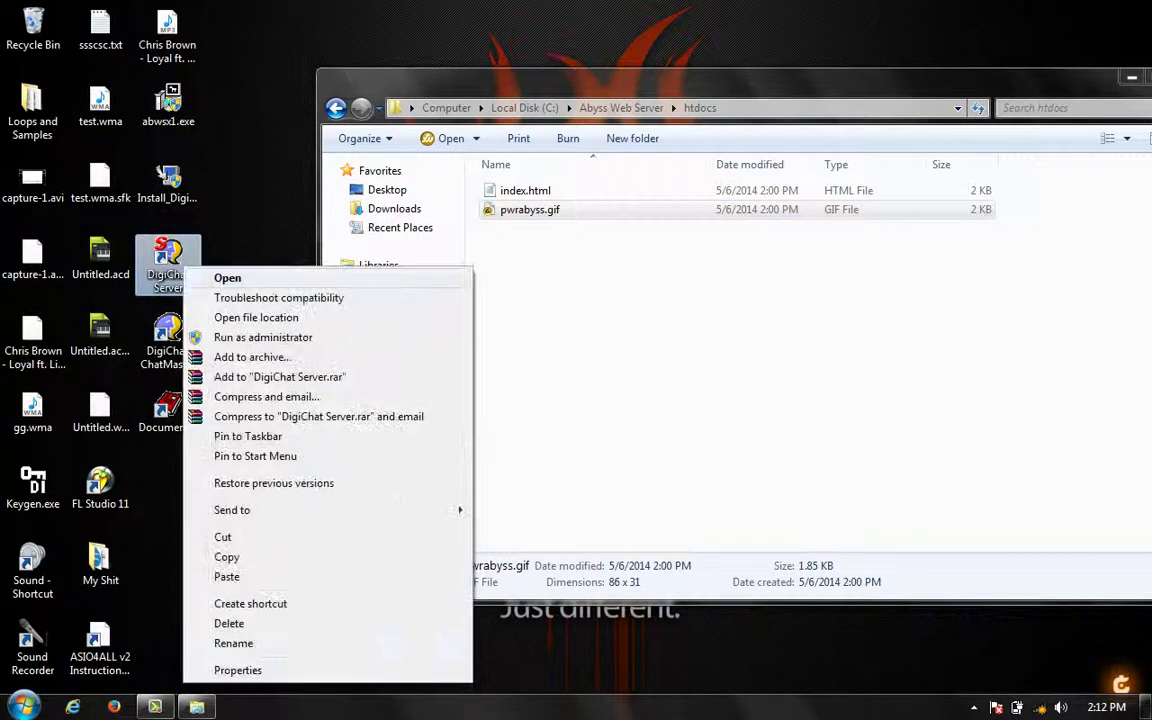
{"action": "left_click", "coordinate": [257, 334]}
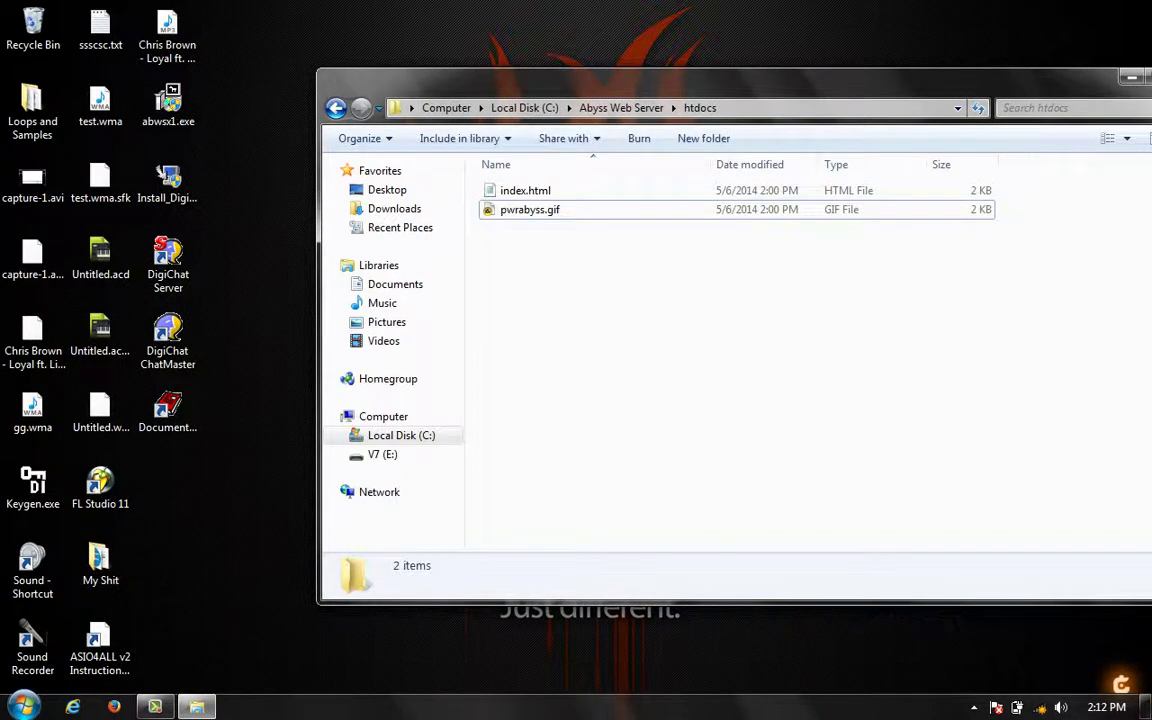
- Refresh the htdocs listing and end the DIGICH~2.EXE process in Task Manager
{"action": "right_click", "coordinate": [509, 327]}
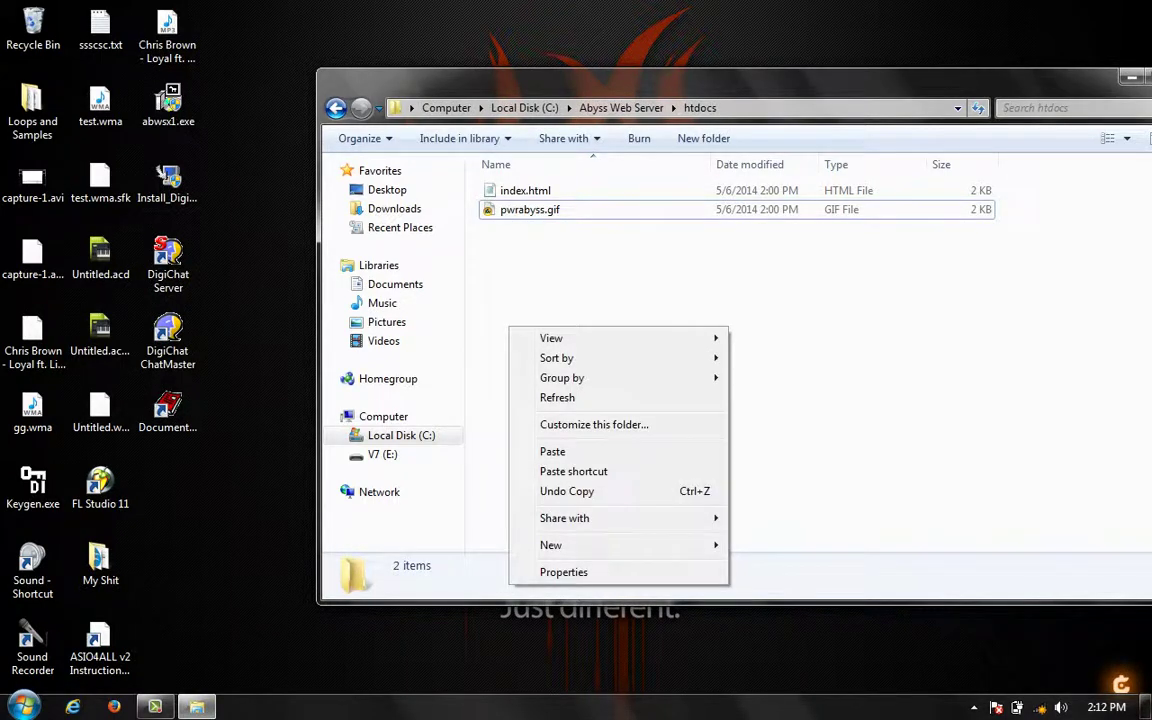
{"action": "left_click", "coordinate": [557, 397]}
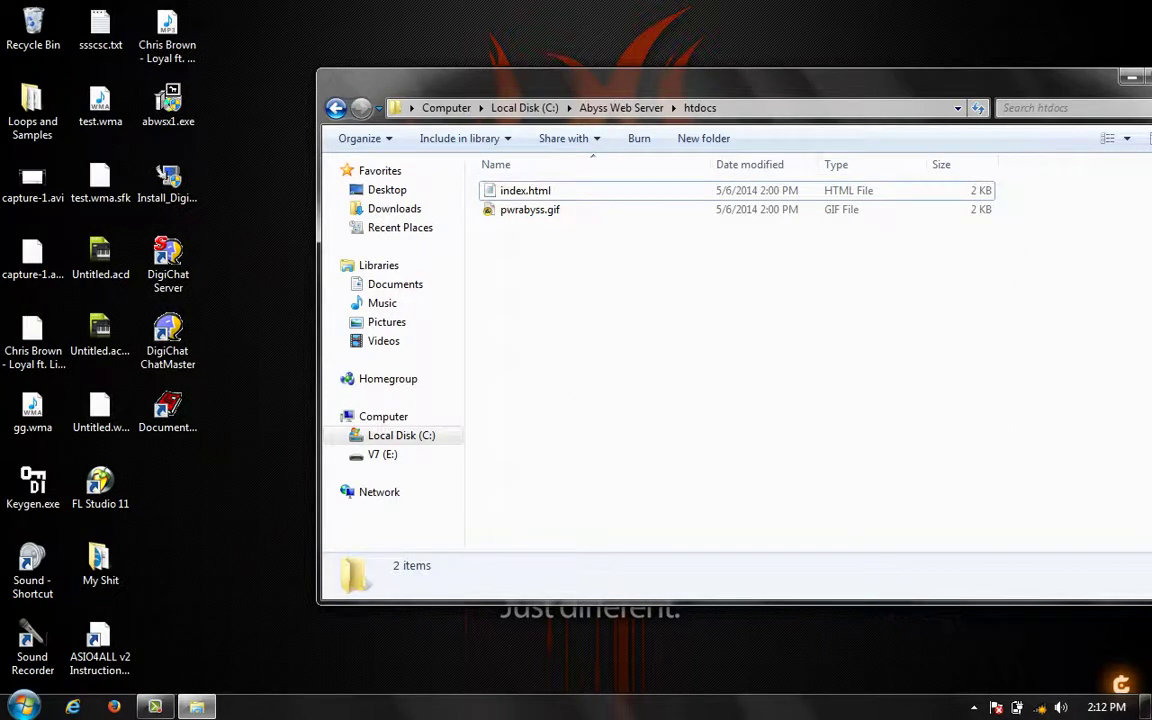
{"action": "right_click", "coordinate": [470, 705]}
{"action": "left_click", "coordinate": [545, 647]}
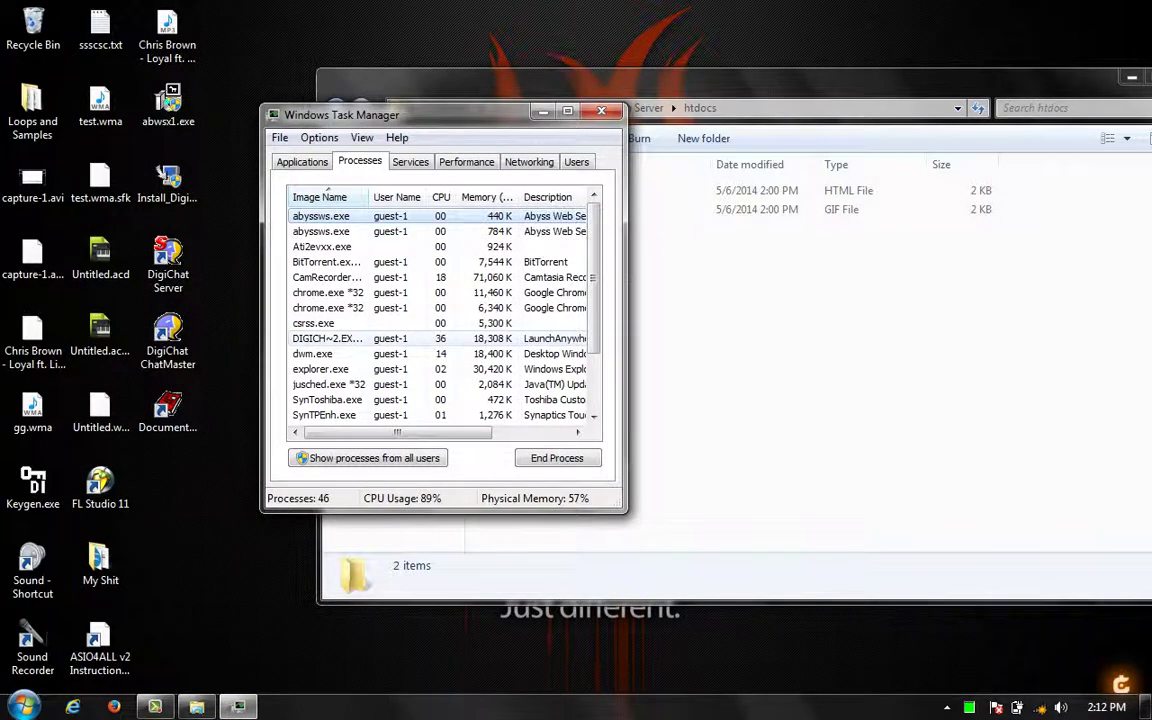
{"action": "left_click", "coordinate": [412, 338]}
{"action": "right_click", "coordinate": [412, 338]}
{"action": "left_click", "coordinate": [505, 374]}
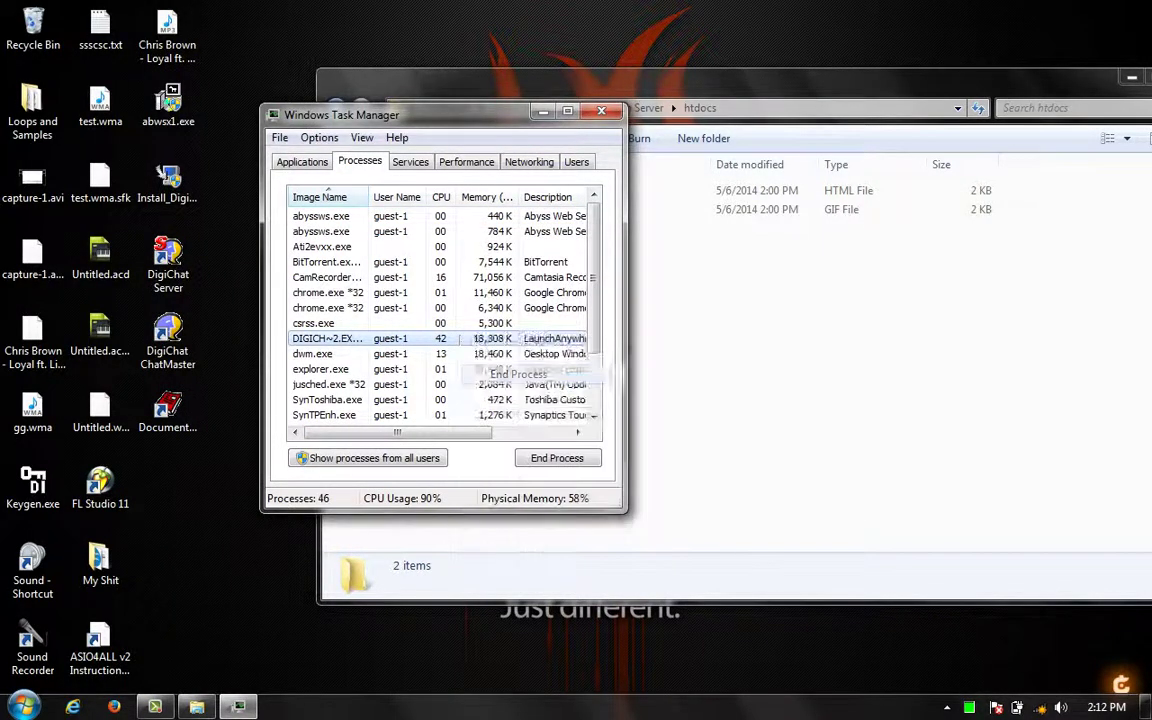
{"action": "left_click", "coordinate": [607, 383]}
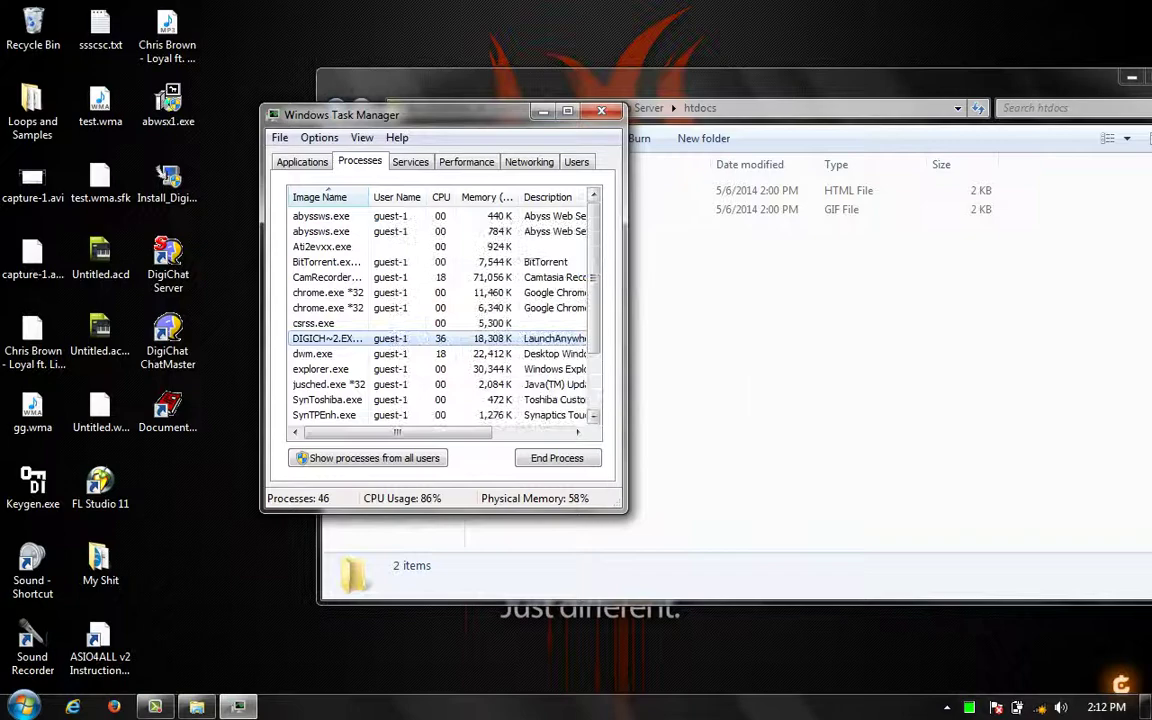
- Close Task Manager and the htdocs folder window
{"action": "key", "text": "alt+F4"}
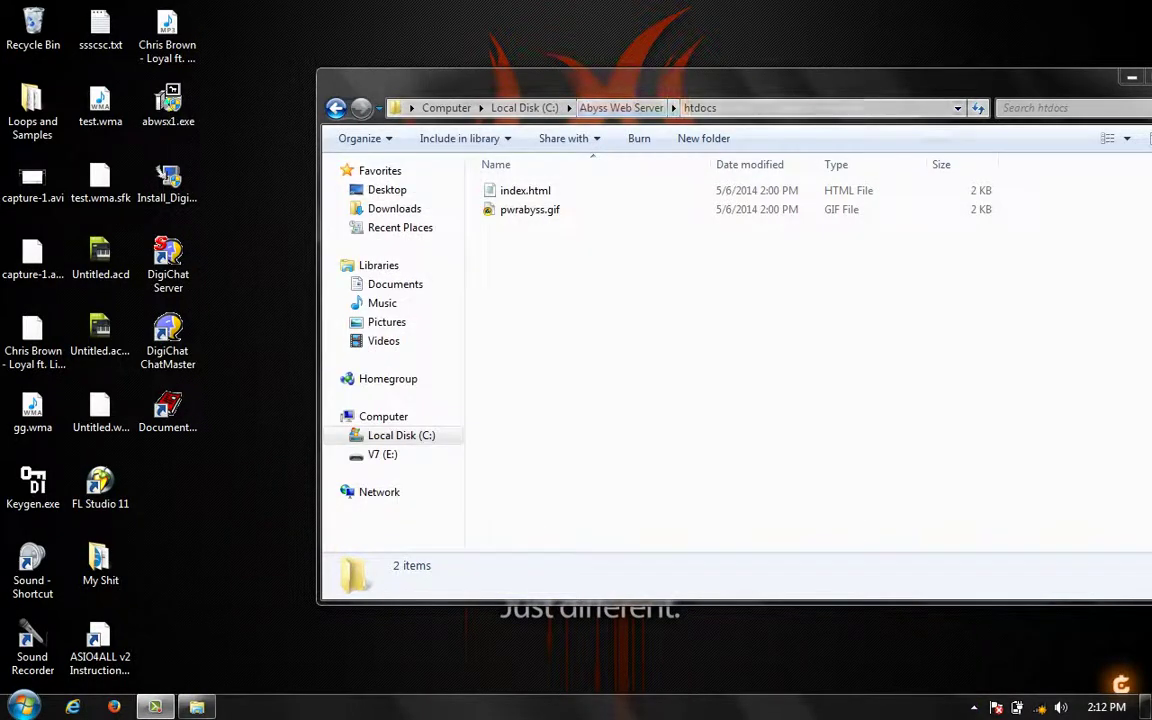
{"action": "key", "text": "super+Up"}
{"action": "key", "text": "alt+F4"}
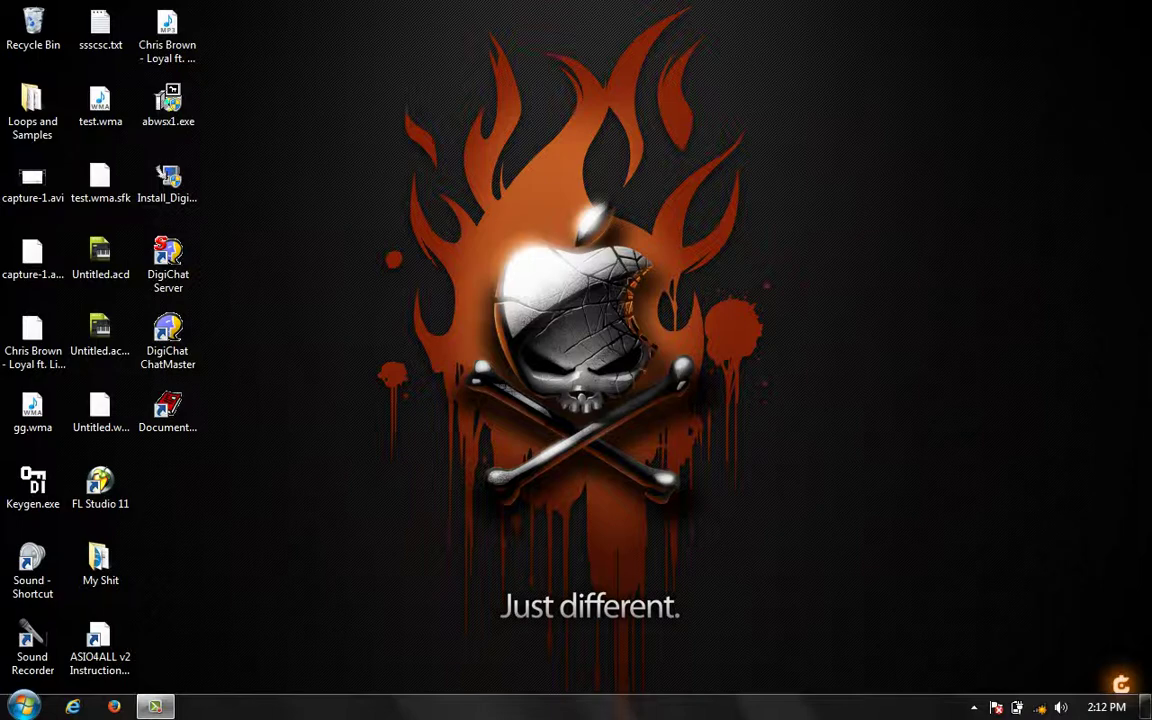
- Delete the DigiChat Server, ChatMaster and documentation shortcuts to the Recycle Bin, leaving Install_DigiChat selected
{"action": "left_click", "coordinate": [22, 706]}
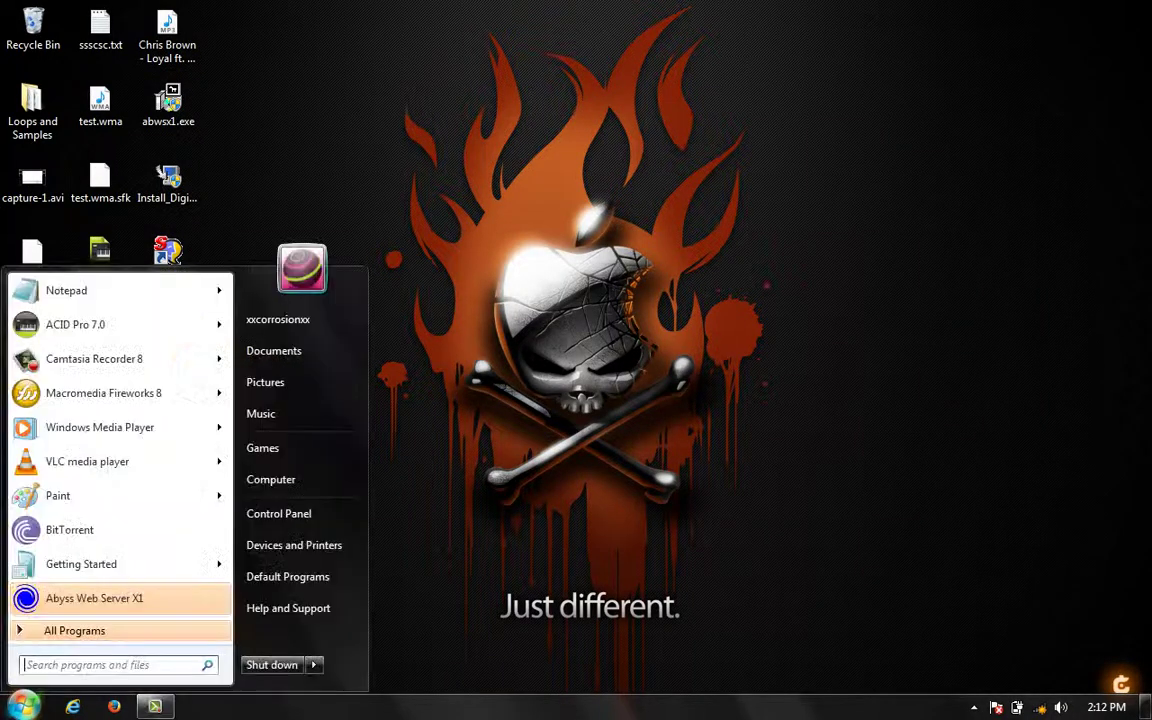
{"action": "left_click", "coordinate": [155, 706]}
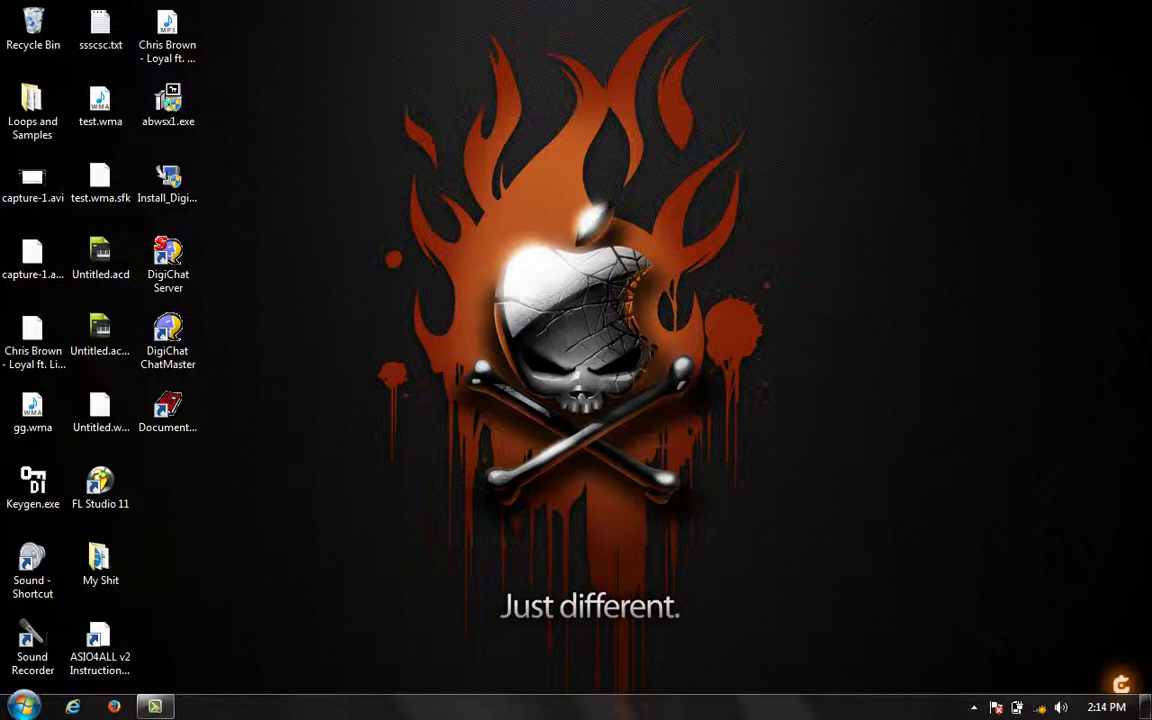
{"action": "left_click", "coordinate": [168, 262]}
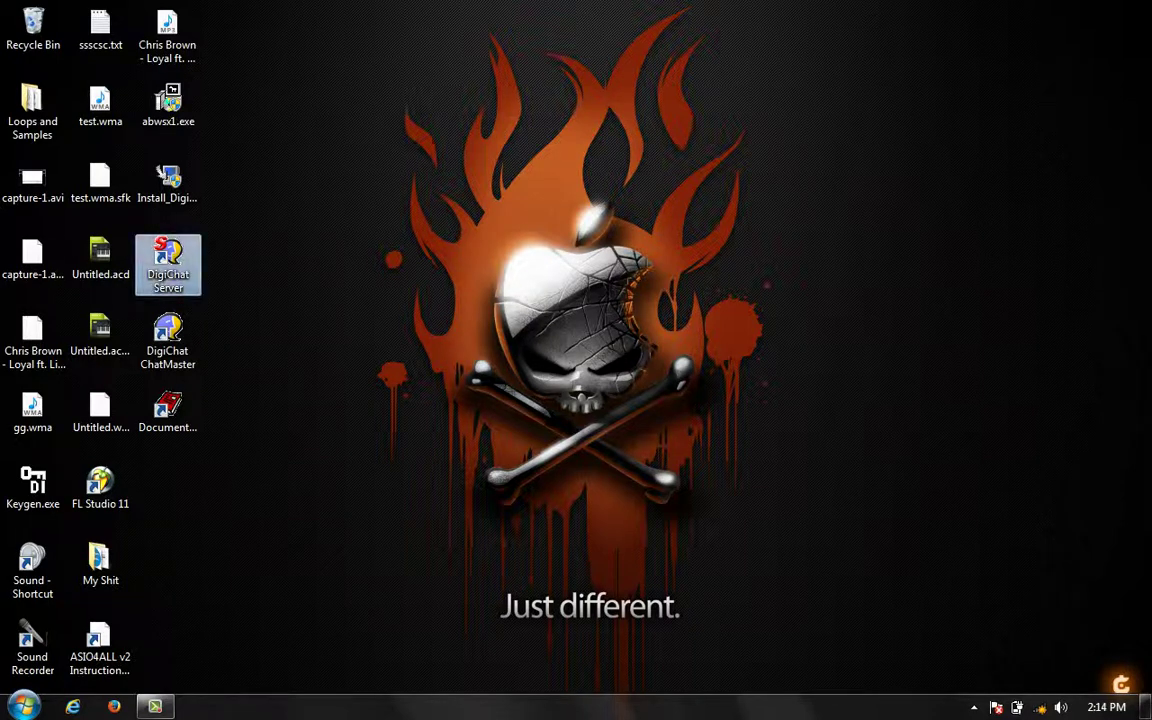
{"action": "left_click_drag", "start_coordinate": [240, 210], "coordinate": [124, 392]}
{"action": "key", "text": "Delete"}
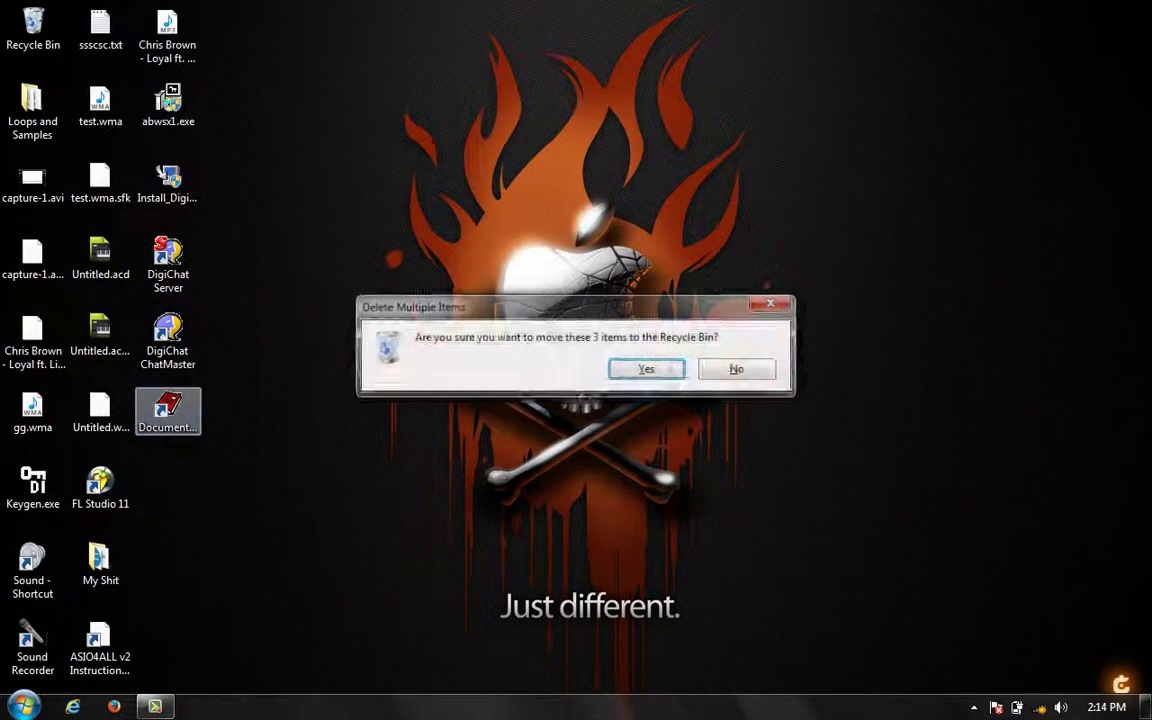
{"action": "key", "text": "Return"}
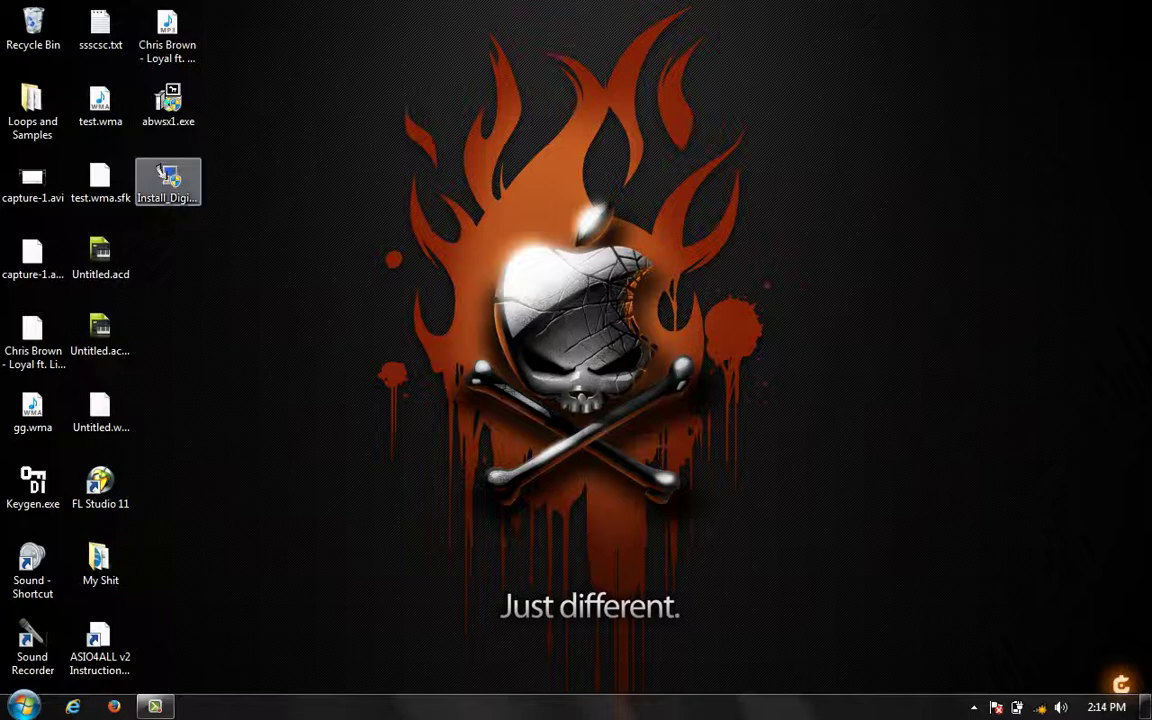
{"action": "right_click", "coordinate": [165, 180]}
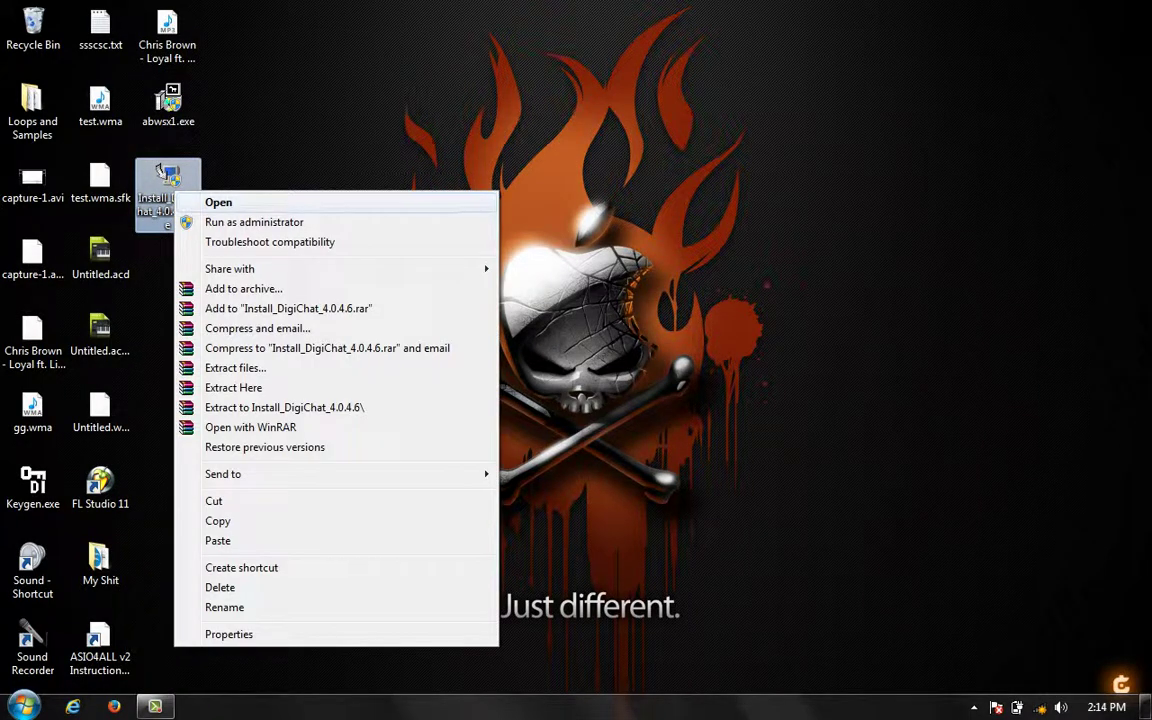
- Run Install_DigiChat as administrator, keeping default license, install folder and Java VM, with Full Install
{"action": "left_click", "coordinate": [252, 222]}
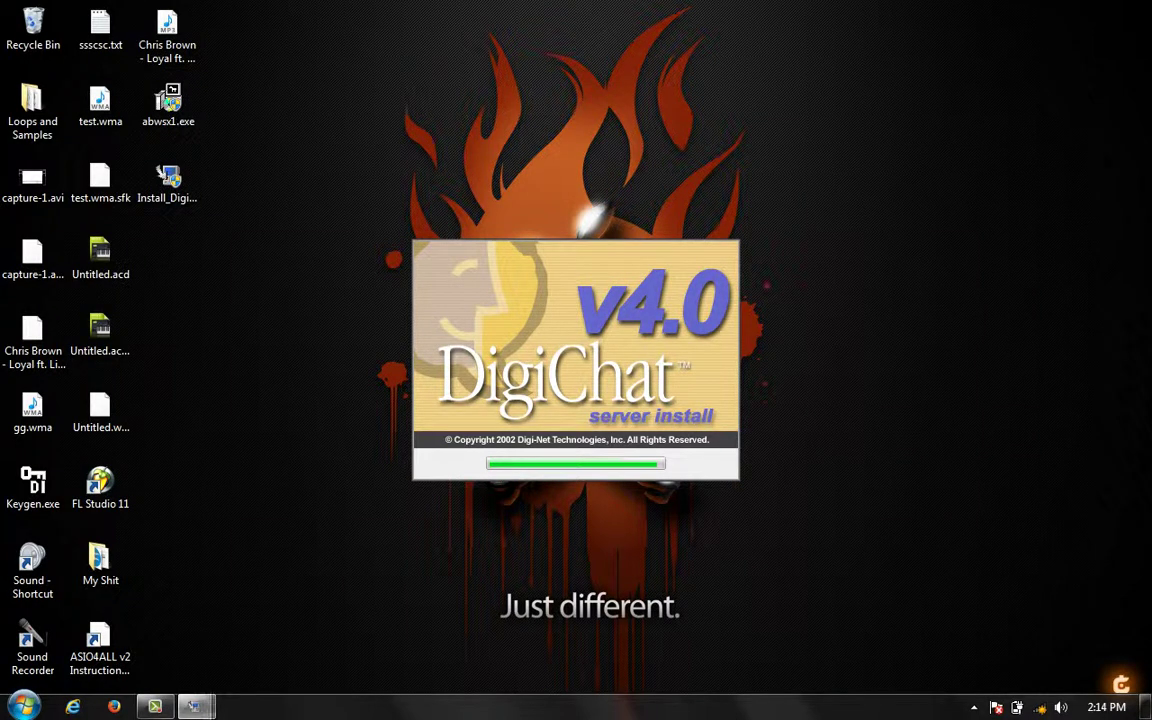
{"action": "key", "text": "Return"}
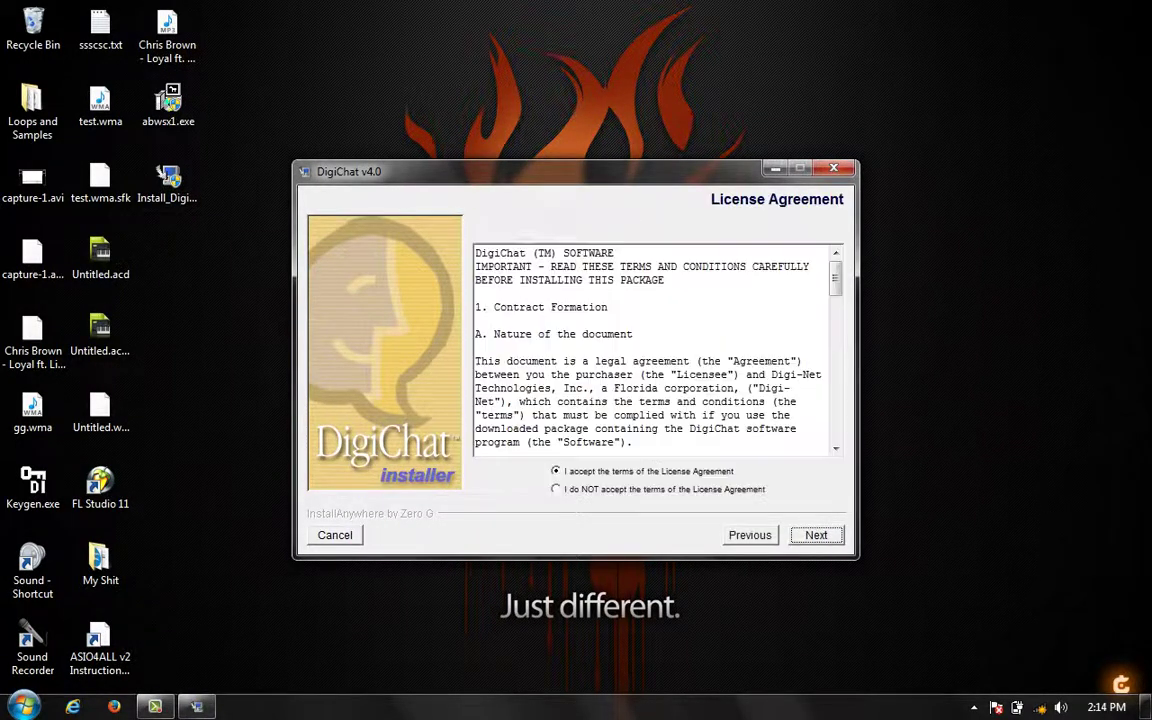
{"action": "key", "text": "Return"}
{"action": "key", "text": "Return"}
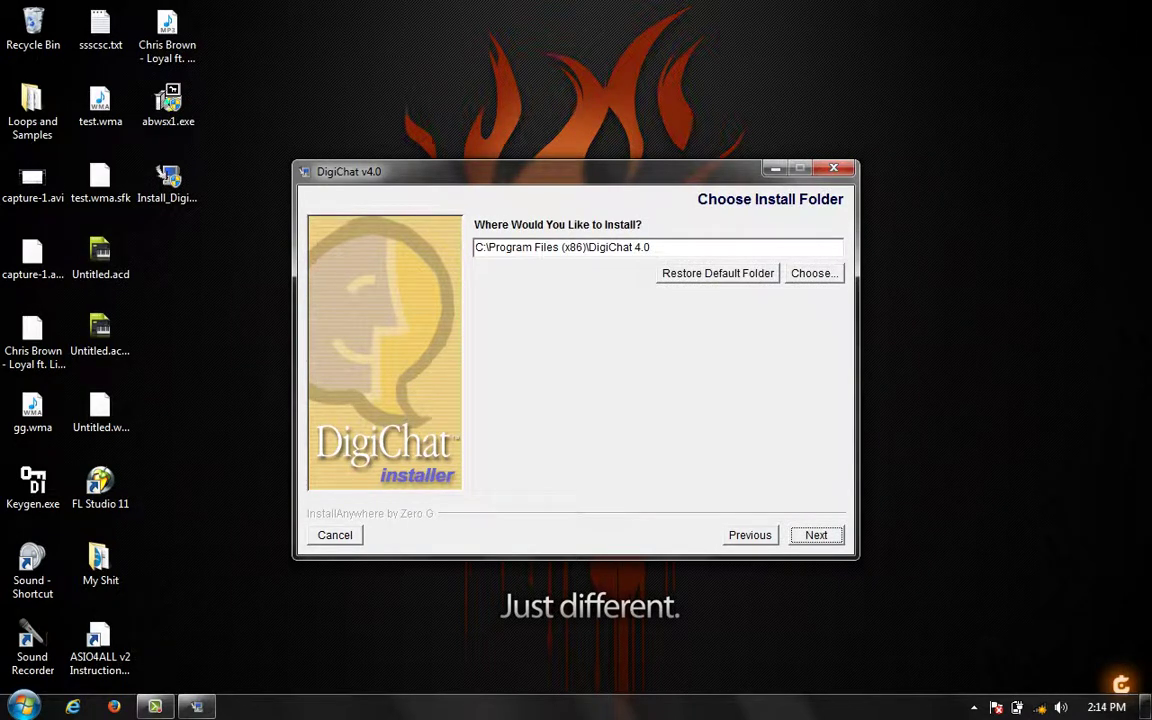
{"action": "key", "text": "Return"}
{"action": "key", "text": "Return"}
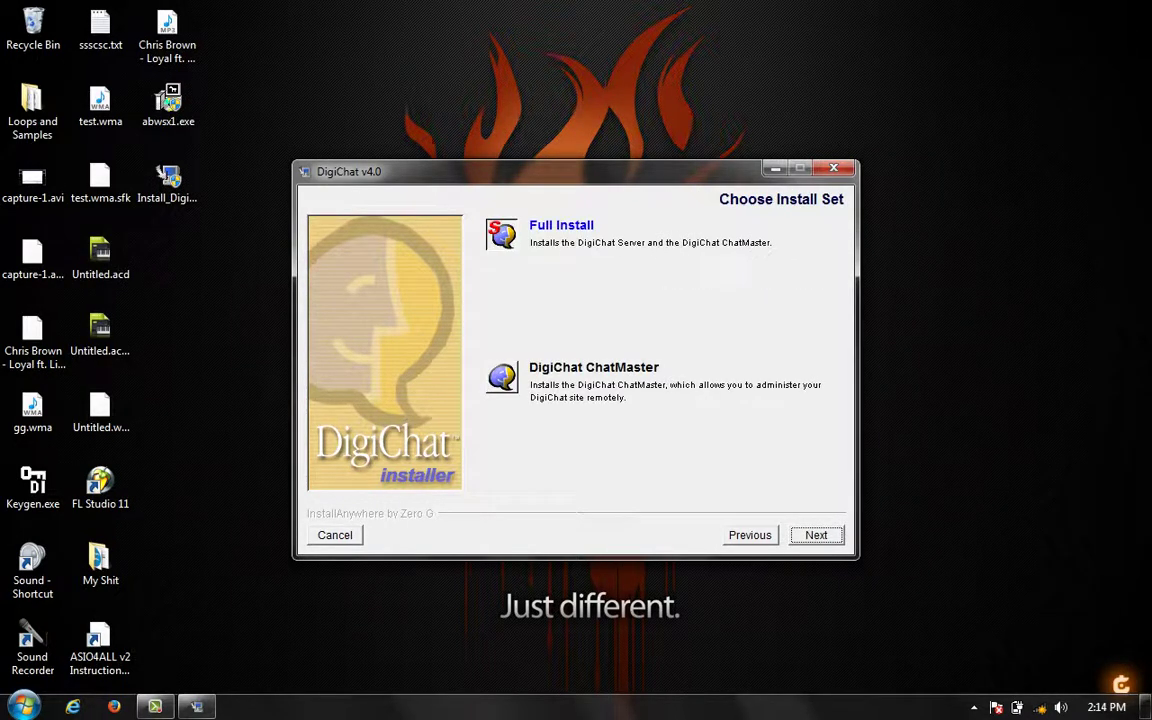
{"action": "key", "text": "Return"}
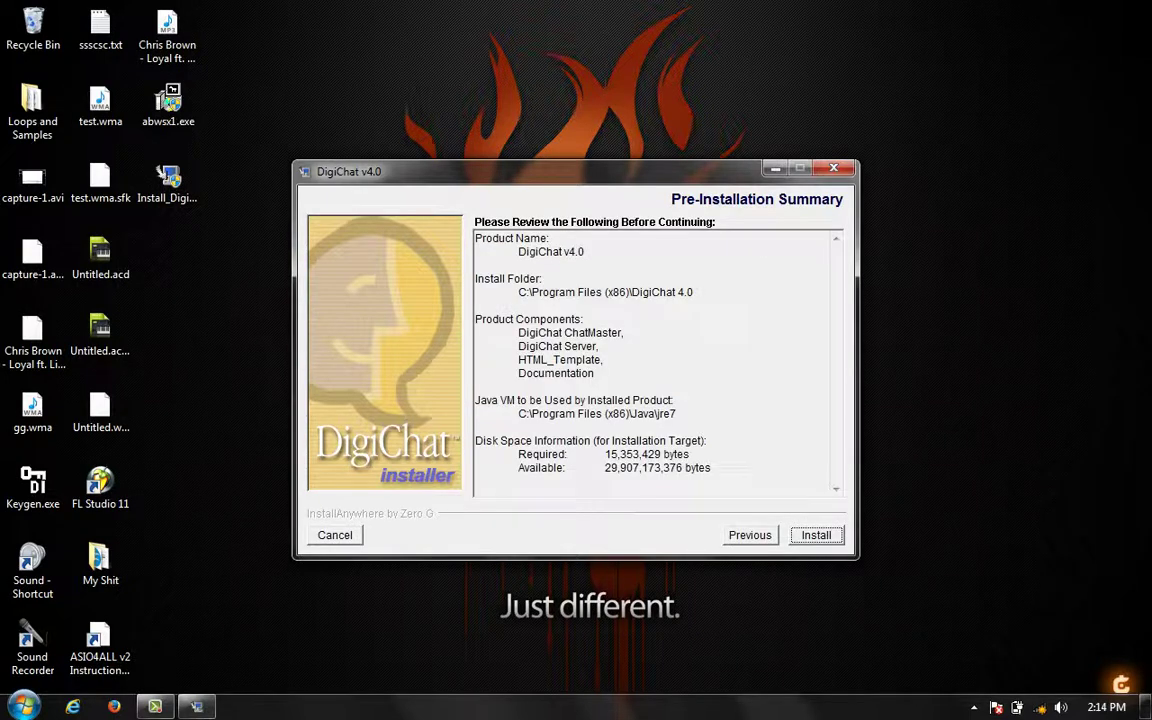
{"action": "key", "text": "Return"}
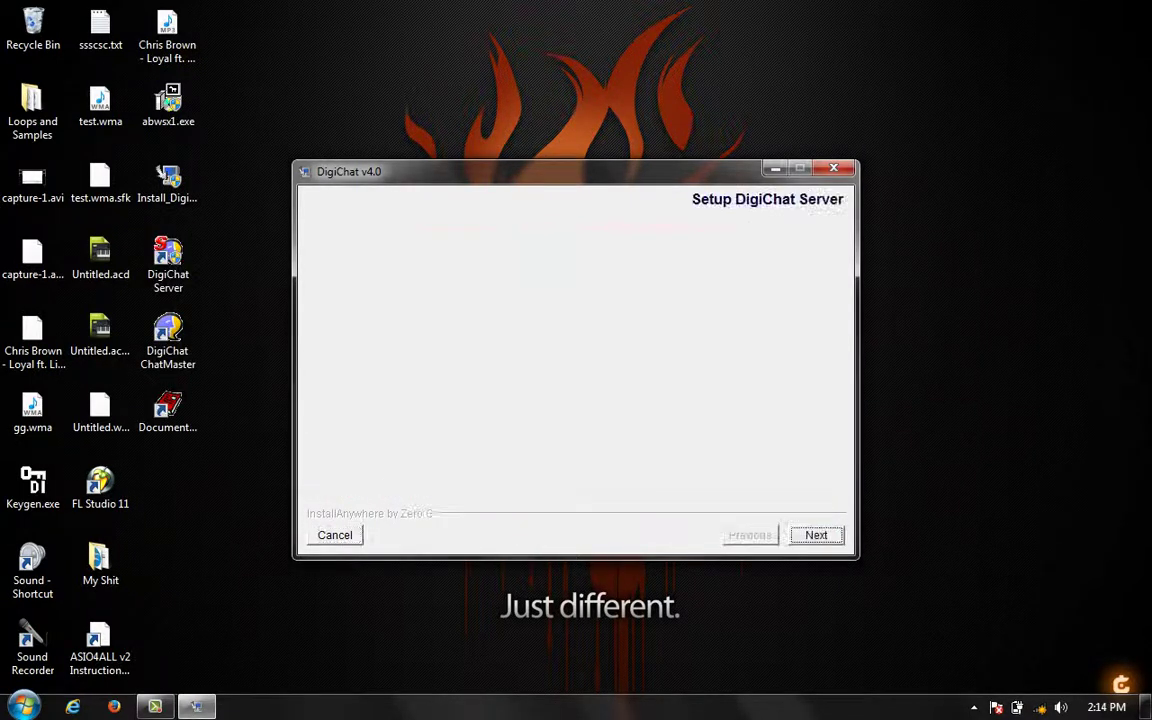
- Enter company name 'Ultimate Hosting' and the order number on the Setup DigiChat Server form
{"action": "left_click", "coordinate": [660, 389]}
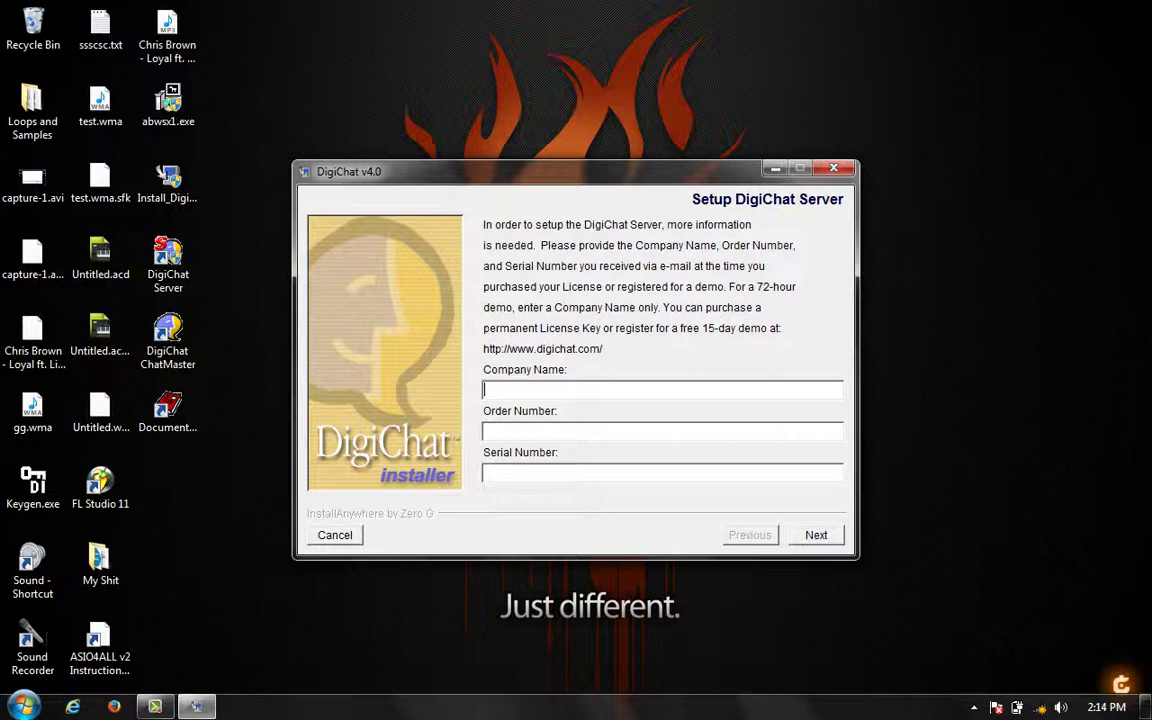
{"action": "type", "text": "Ultimate Hosting"}
{"action": "left_click", "coordinate": [484, 431]}
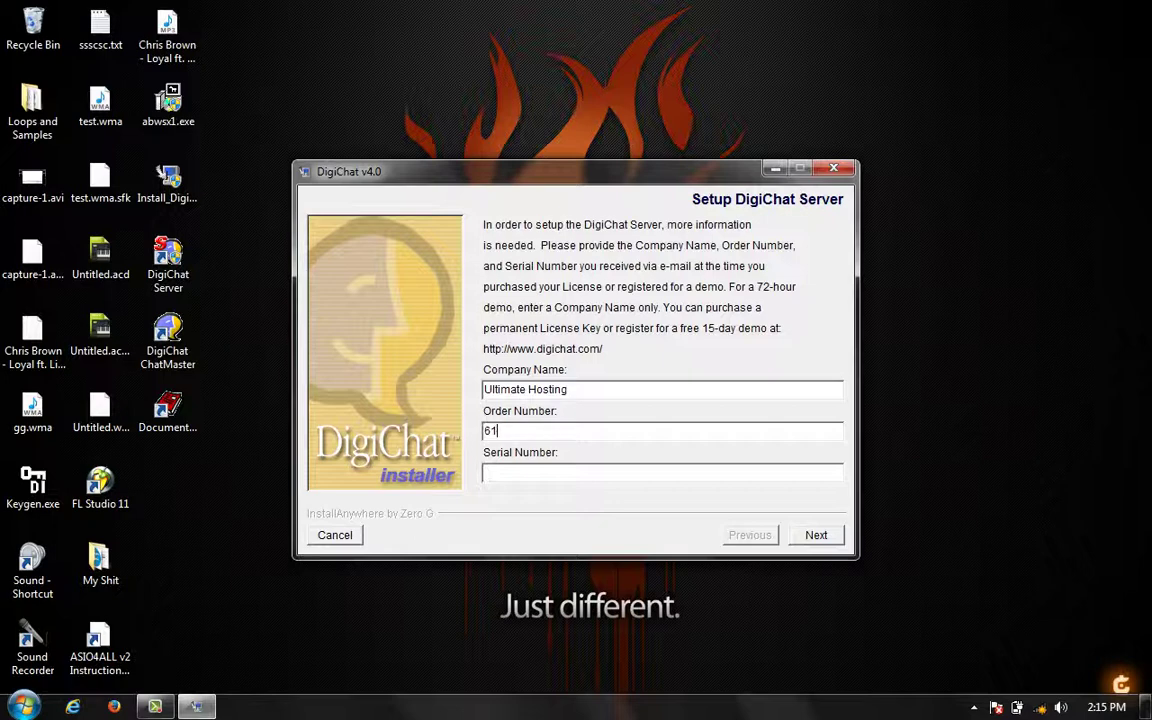
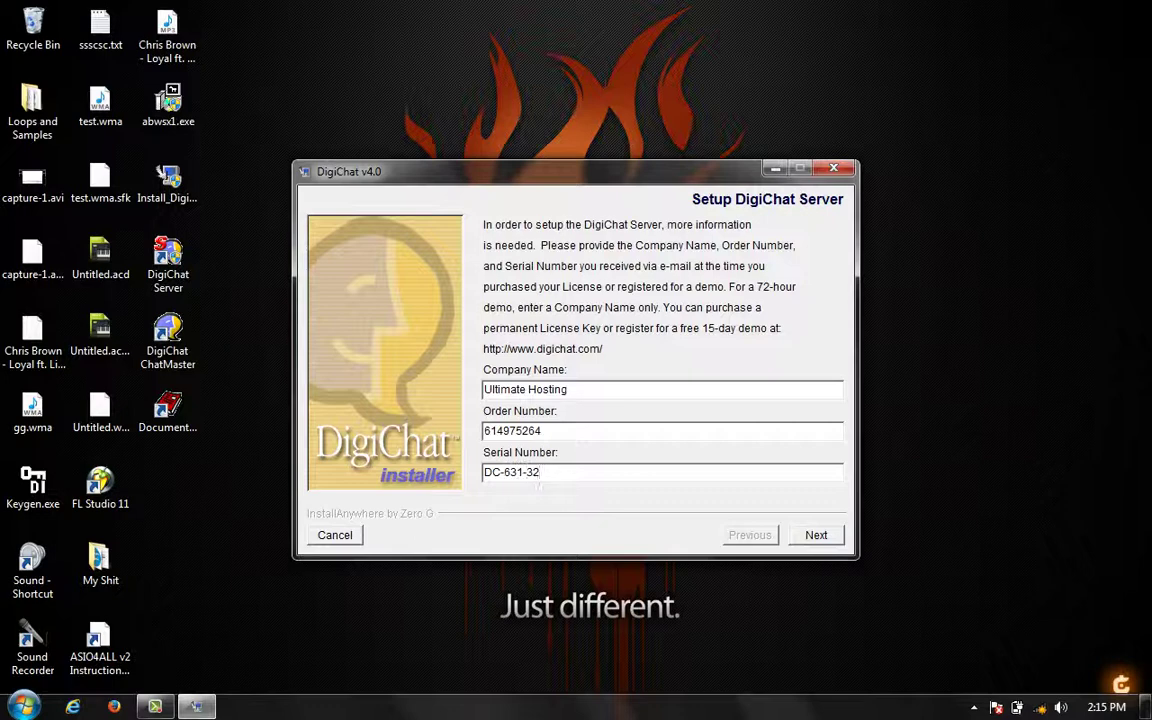
- Advance to the licence page and enter the order number and the licence key
{"action": "key", "text": "Return"}
{"action": "key", "text": "Tab"}
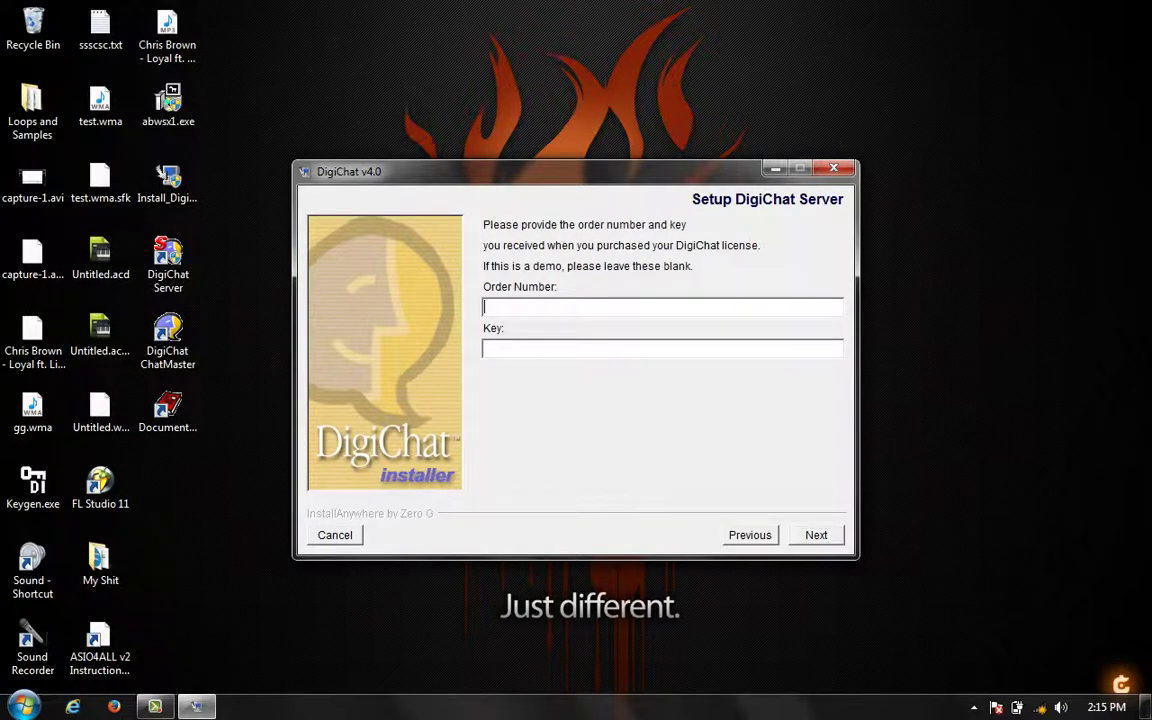
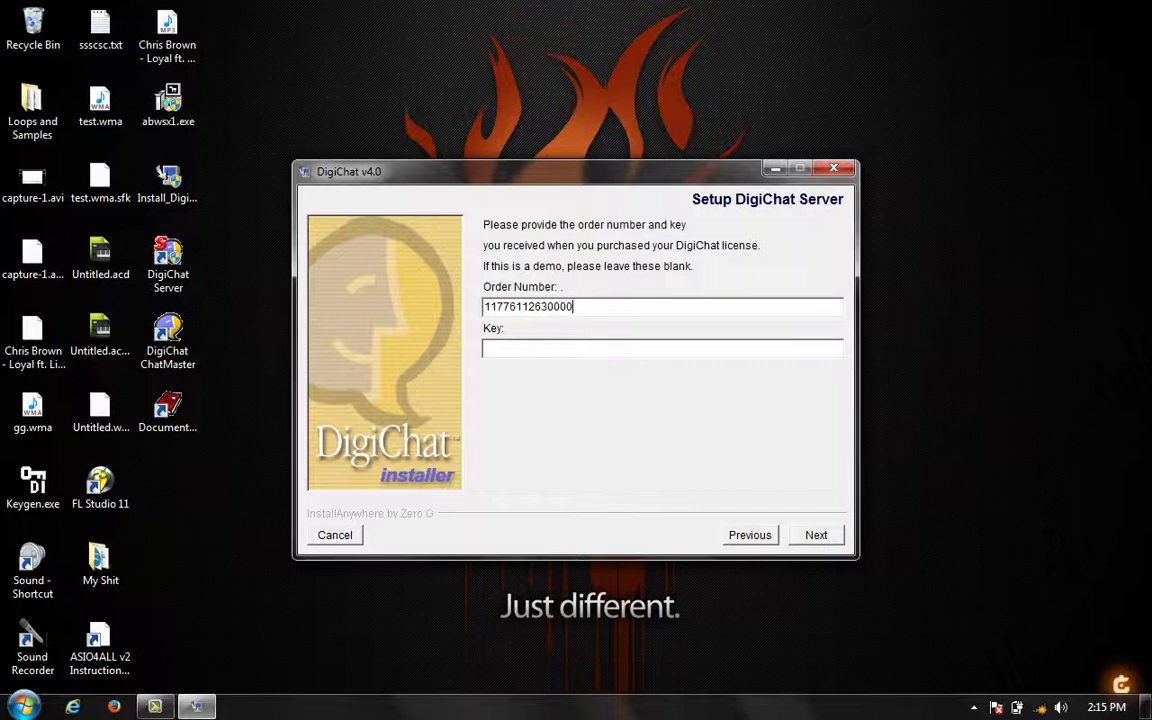
{"action": "left_click", "coordinate": [485, 348]}
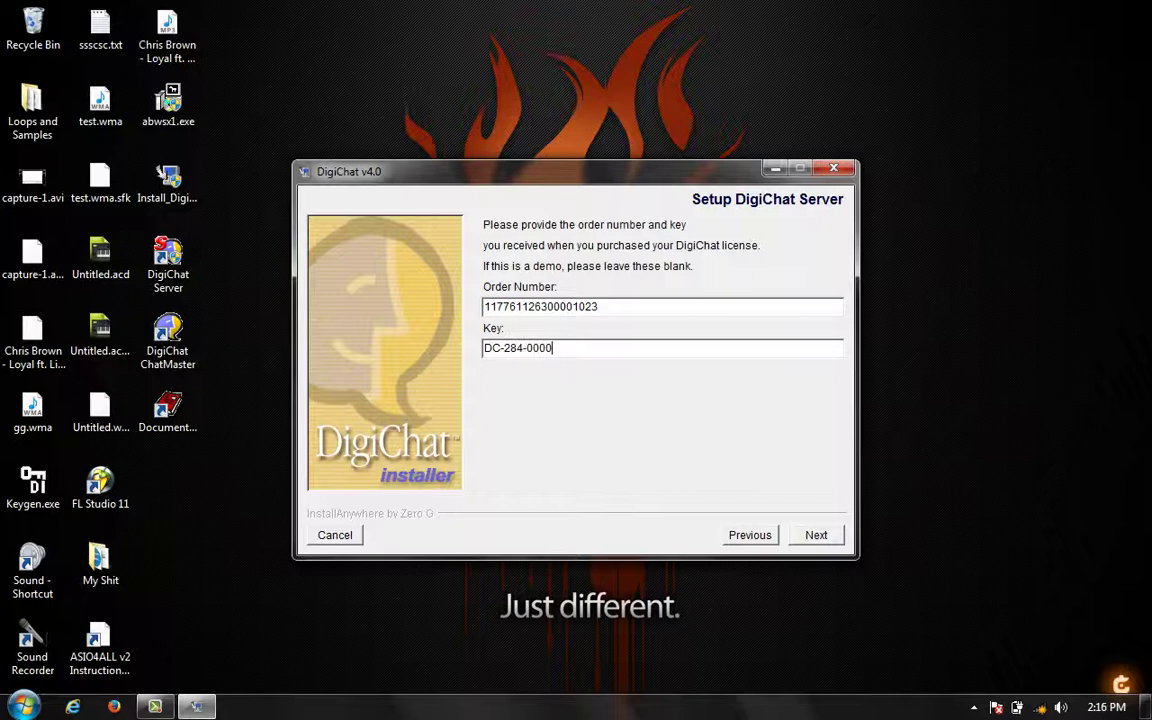
- Submit the order number and key to reach the web root settings
{"action": "key", "text": "Return"}
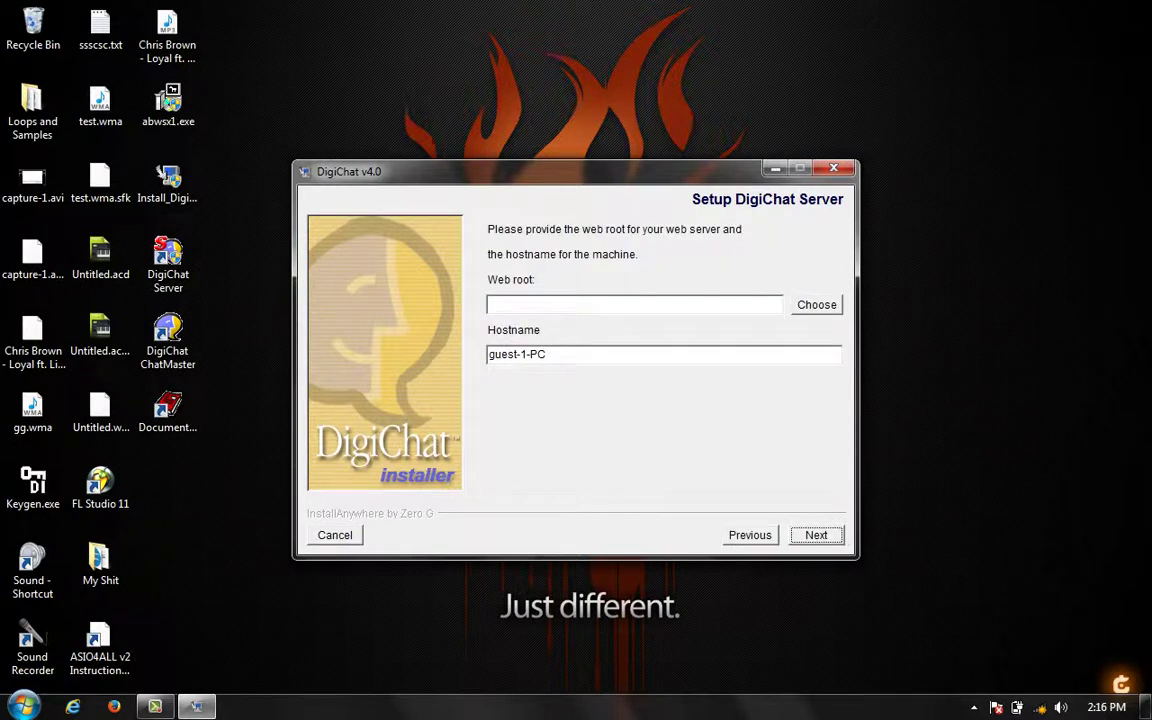
{"action": "key", "text": "Tab"}
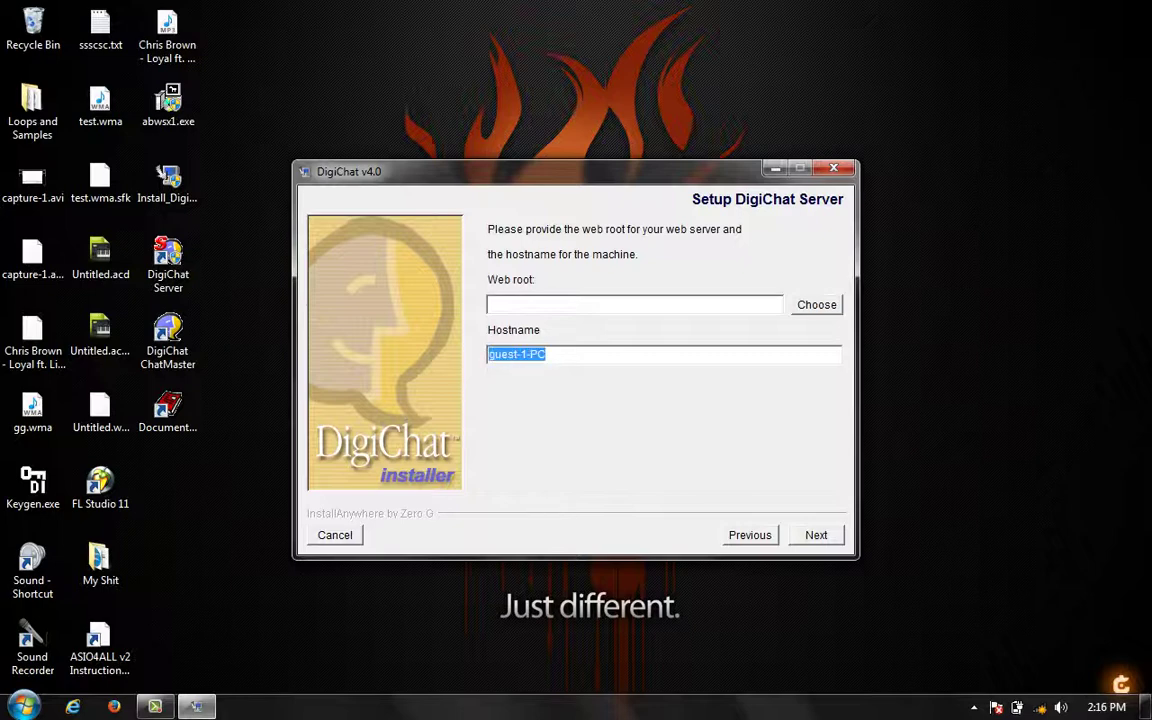
{"action": "key", "text": "shift+Tab"}
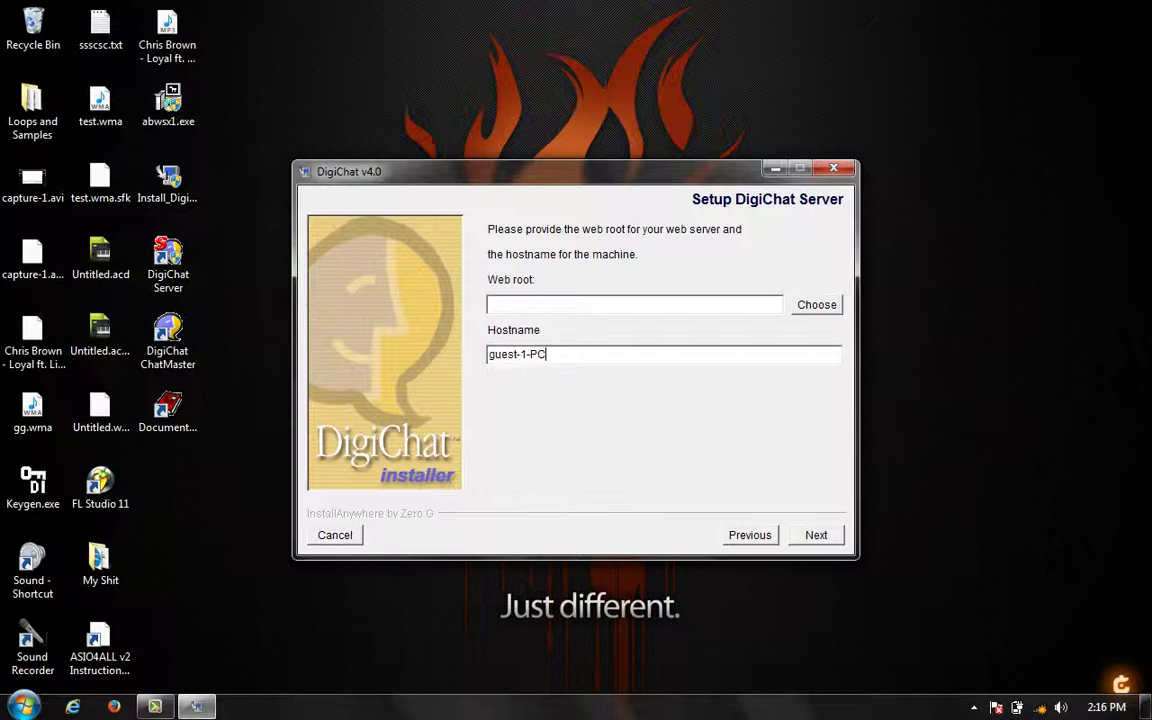
- Choose C:\Abyss Web Server\htdocs\ as the web root and run the installation
{"action": "key", "text": "space"}
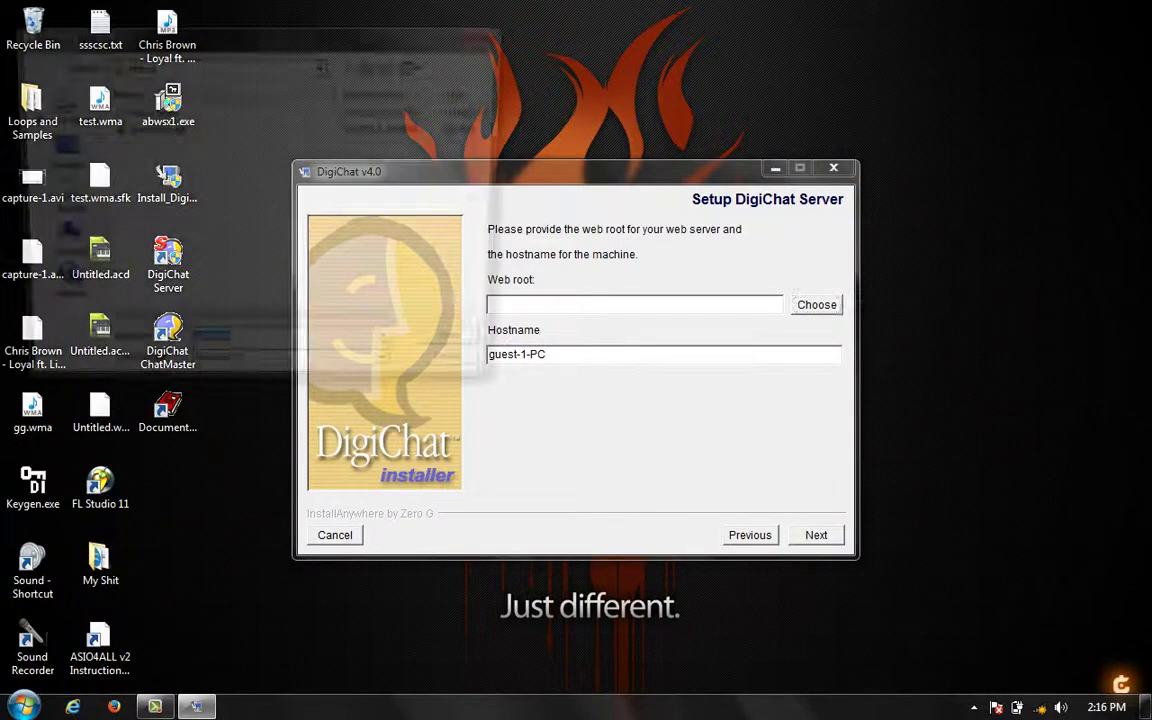
{"action": "left_click", "coordinate": [53, 155]}
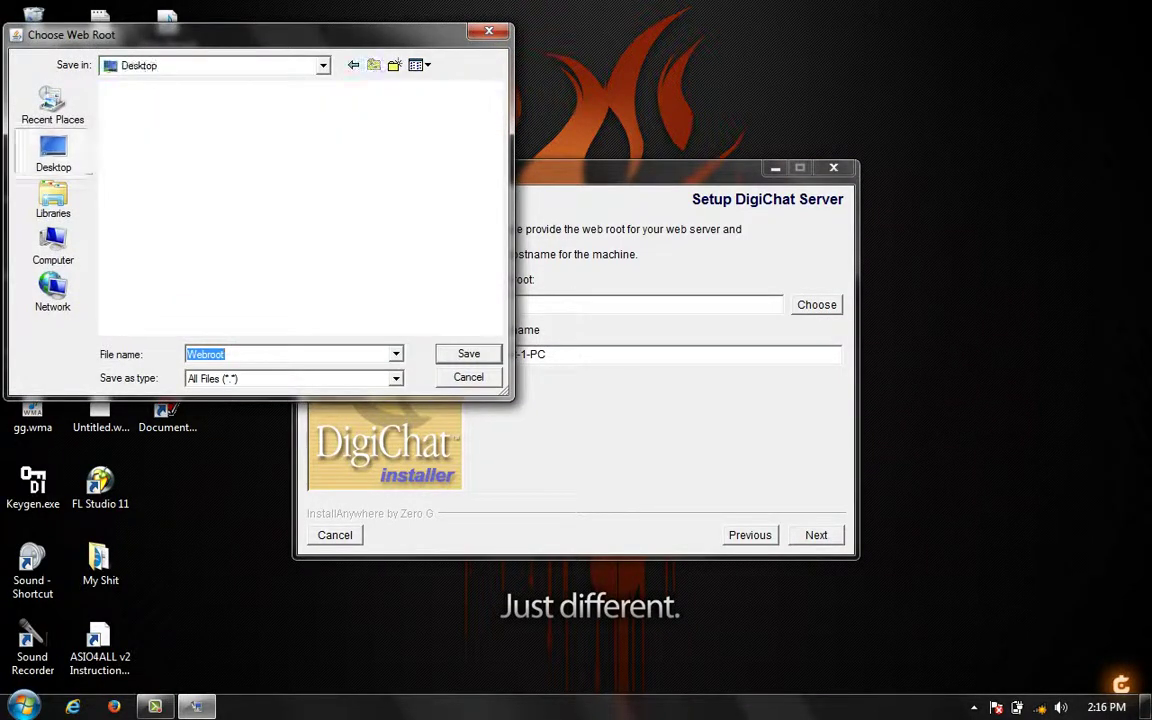
{"action": "left_click", "coordinate": [53, 245]}
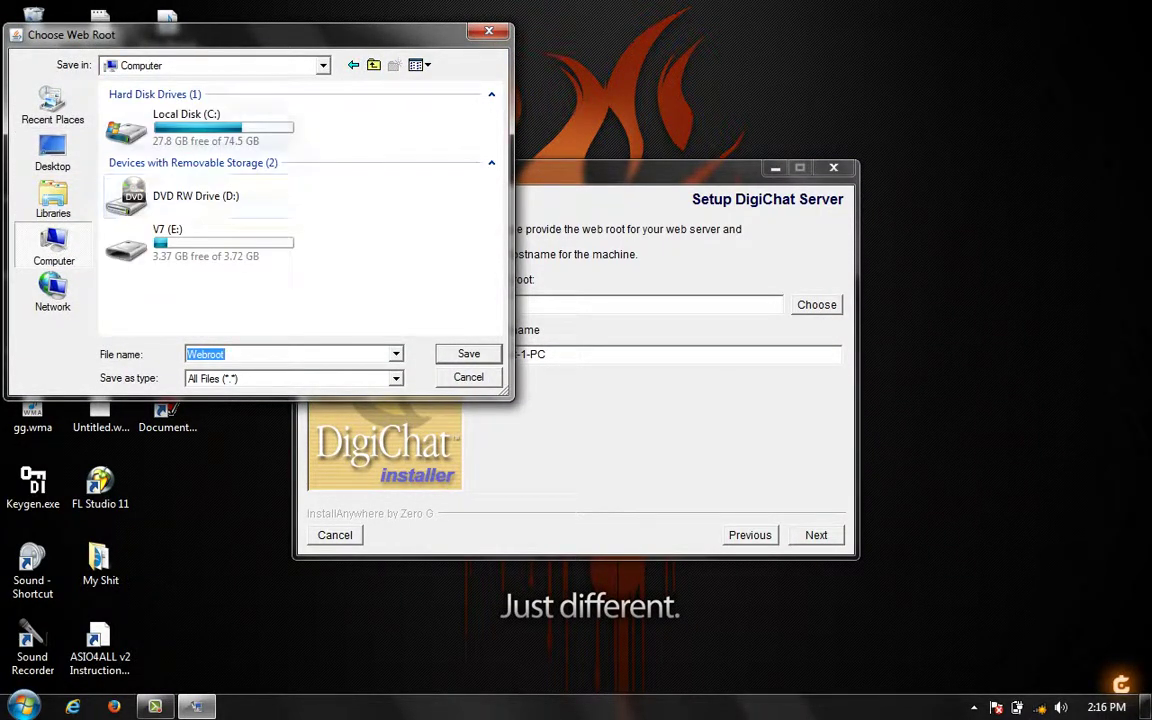
{"action": "double_click", "coordinate": [186, 125]}
{"action": "double_click", "coordinate": [163, 111]}
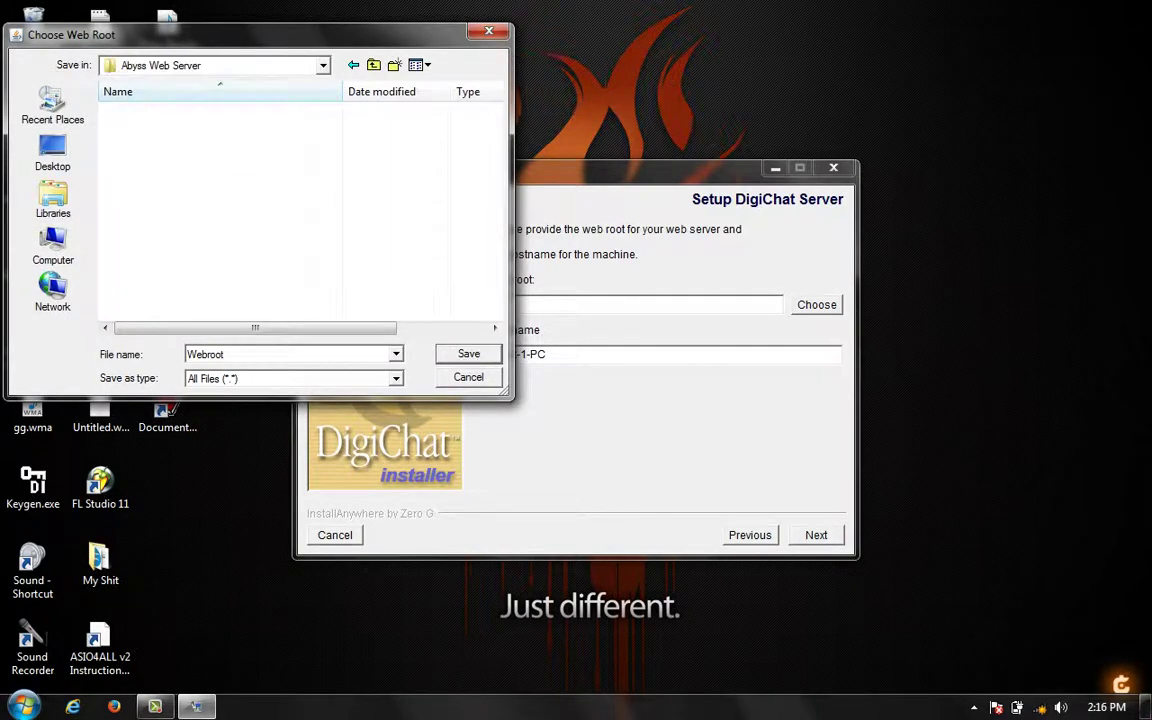
{"action": "double_click", "coordinate": [137, 162]}
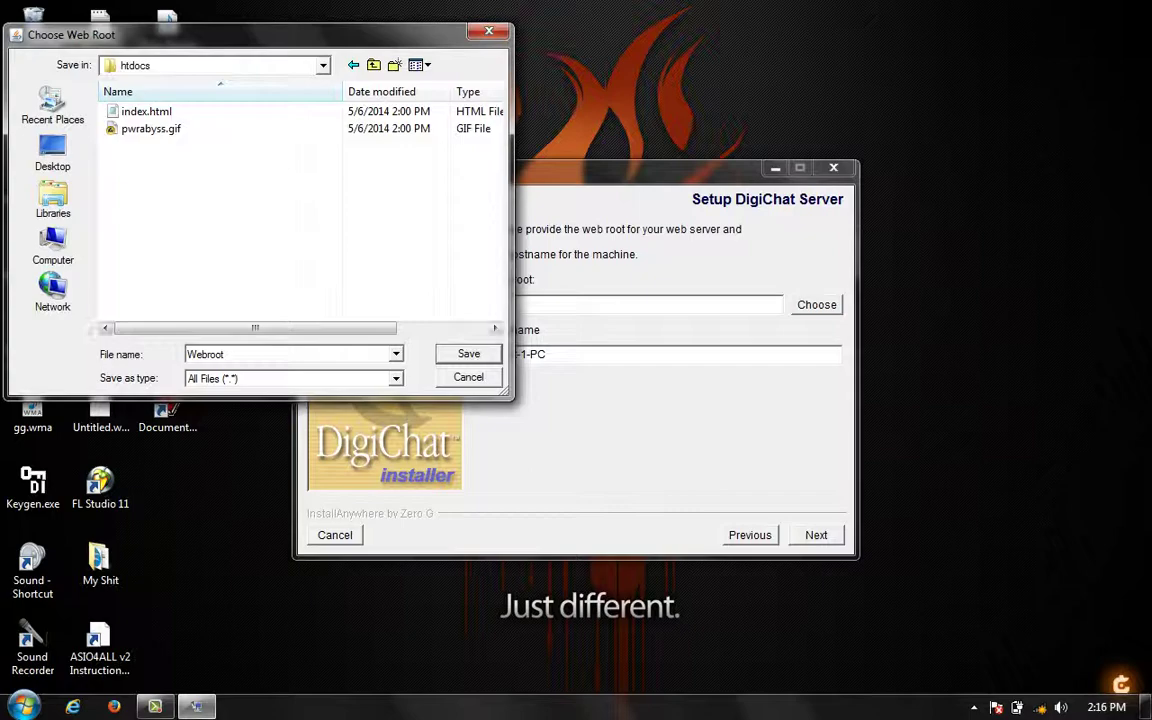
{"action": "left_click", "coordinate": [468, 354]}
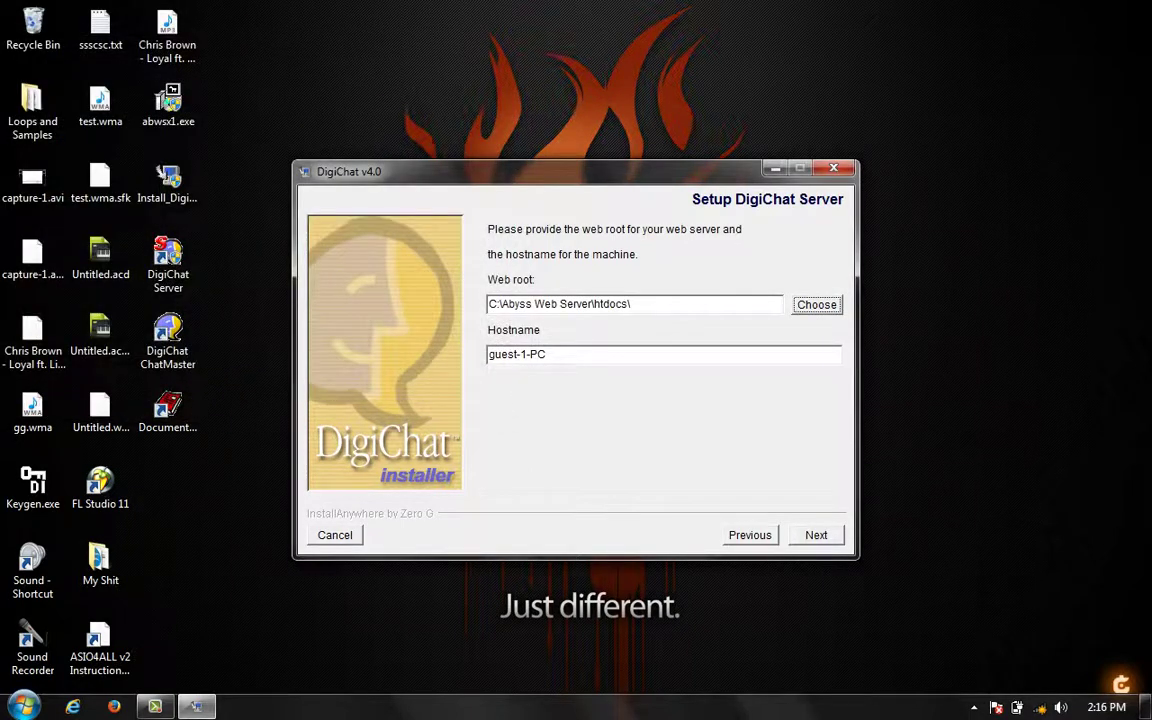
{"action": "key", "text": "Tab"}
{"action": "key", "text": "Return"}
{"action": "key", "text": "Return"}
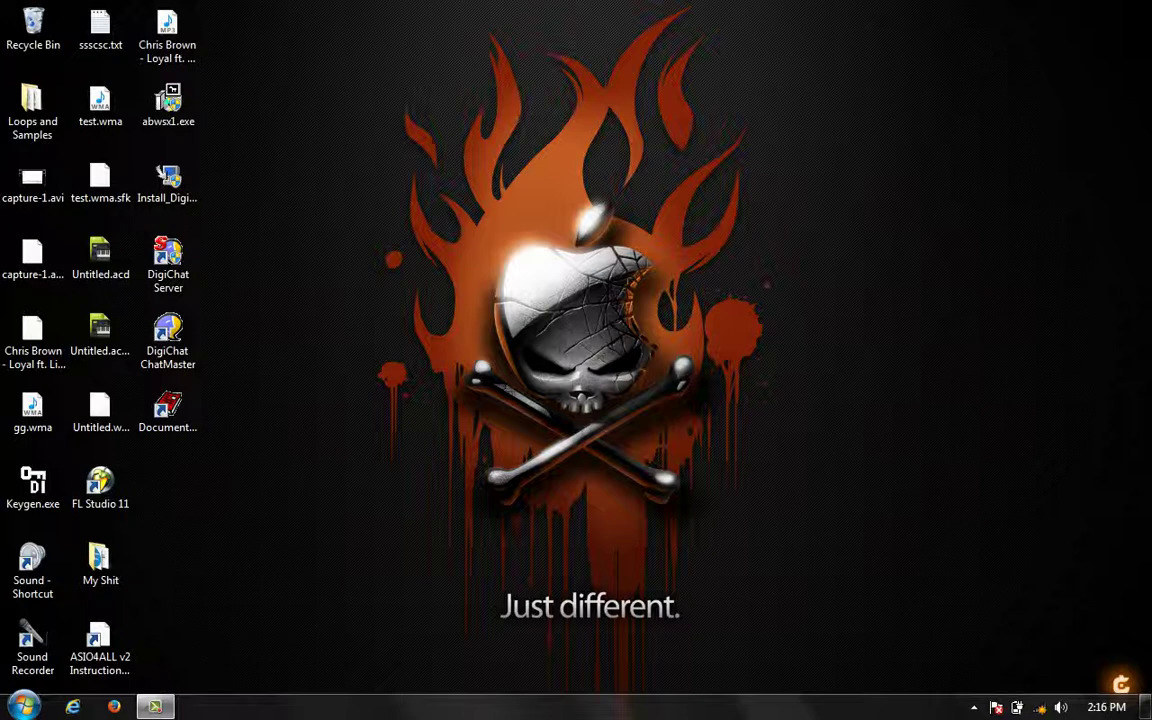
- Check the hidden notification icons and open the Computer view listing the hard disk drives
{"action": "left_click", "coordinate": [974, 707]}
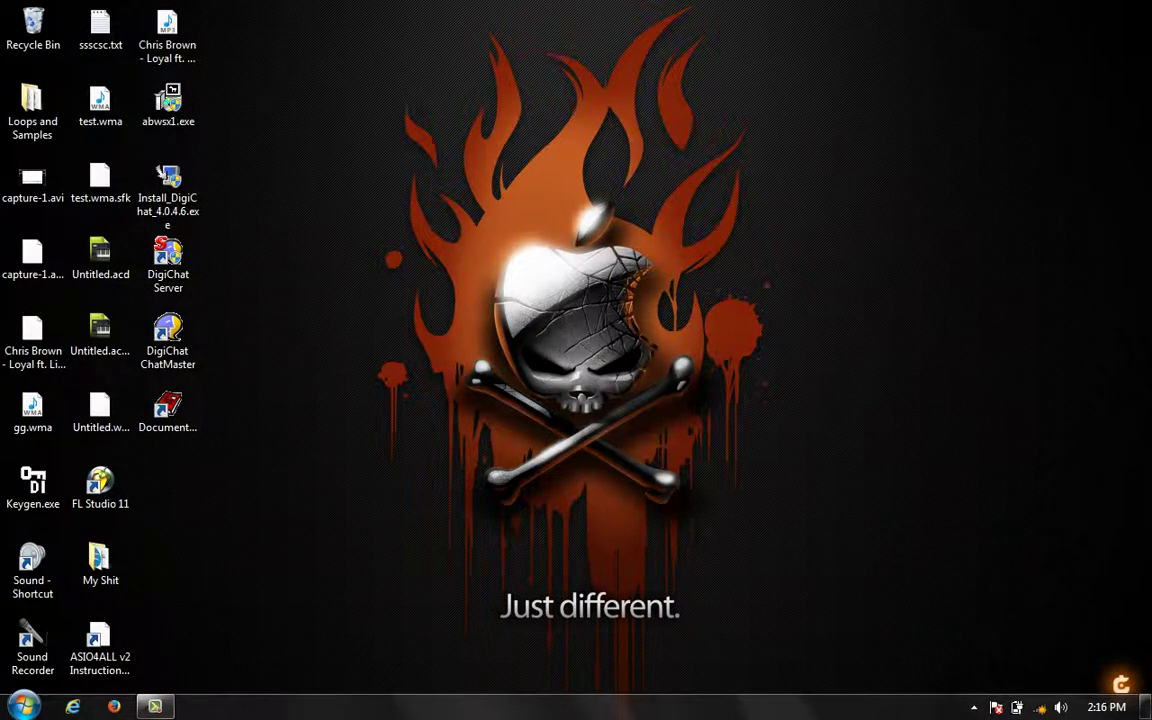
{"action": "left_click", "coordinate": [24, 706]}
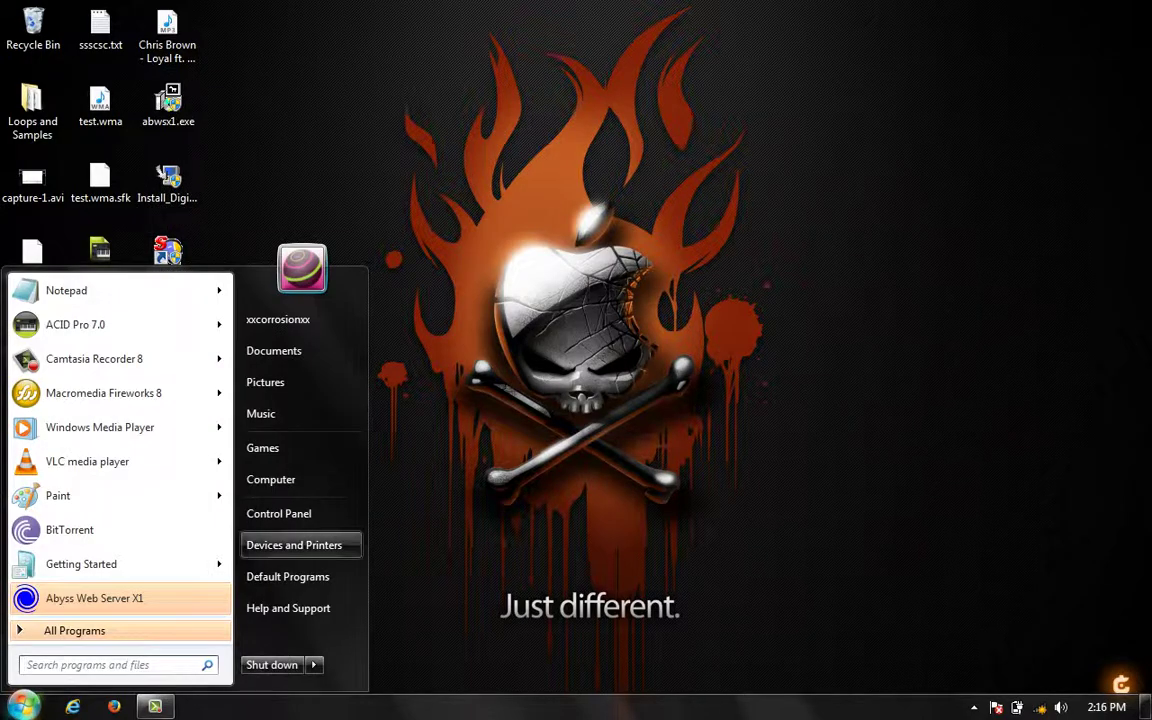
{"action": "left_click", "coordinate": [271, 479]}
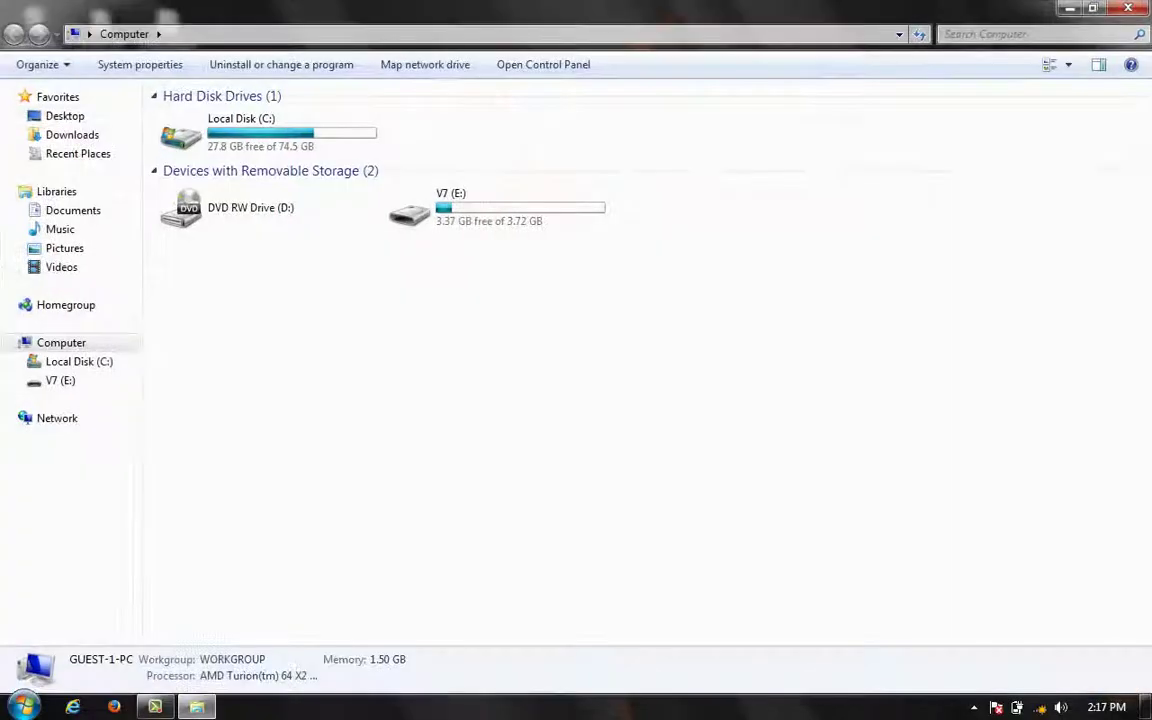
{"action": "left_click", "coordinate": [154, 96]}
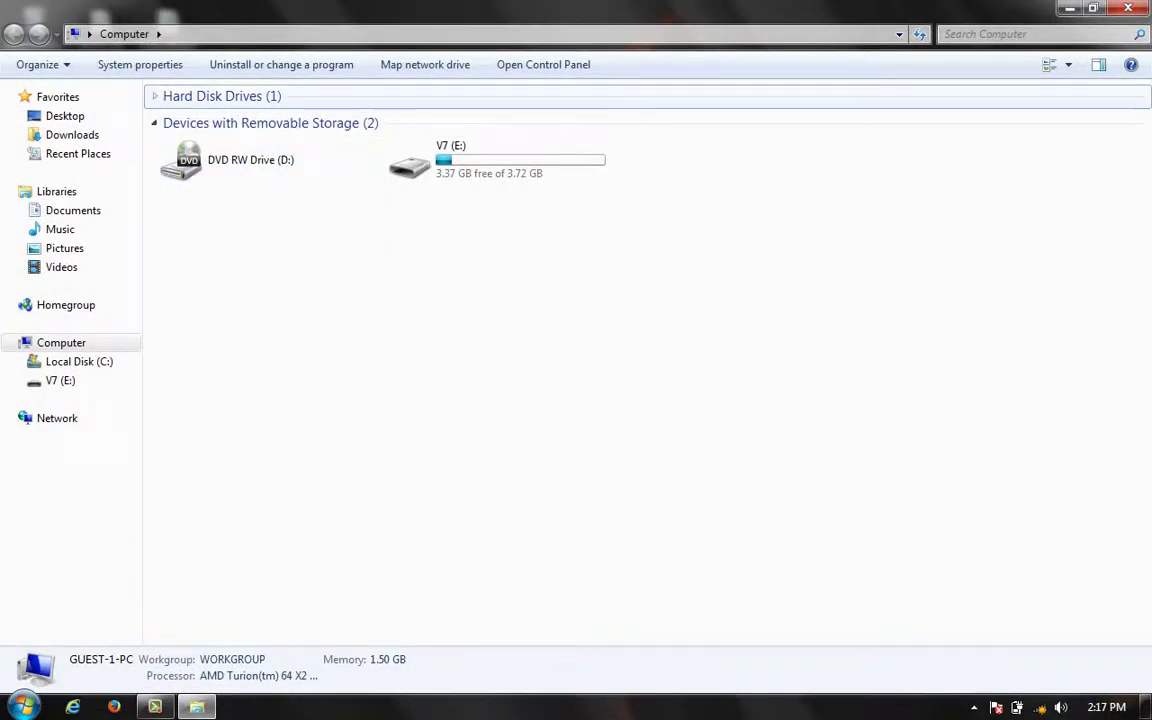
{"action": "left_click", "coordinate": [154, 96]}
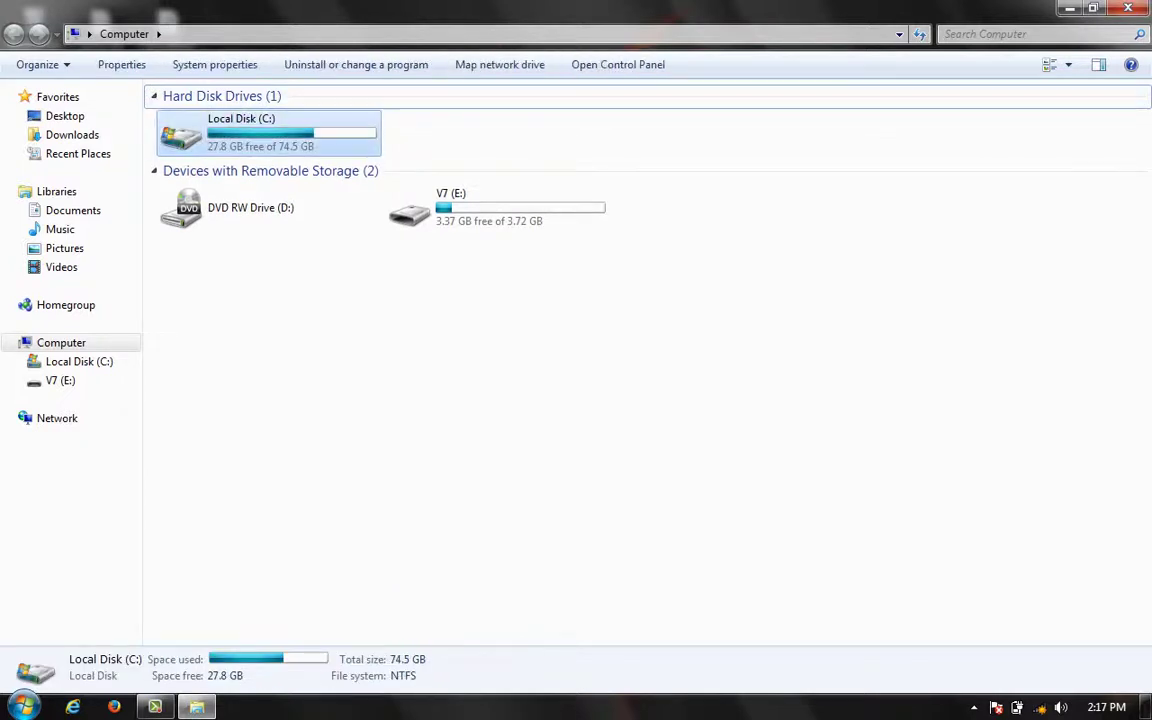
- Browse to C:\Abyss Web Server\htdocs and shrink the window beside the desktop icons
{"action": "double_click", "coordinate": [250, 135]}
{"action": "double_click", "coordinate": [220, 117]}
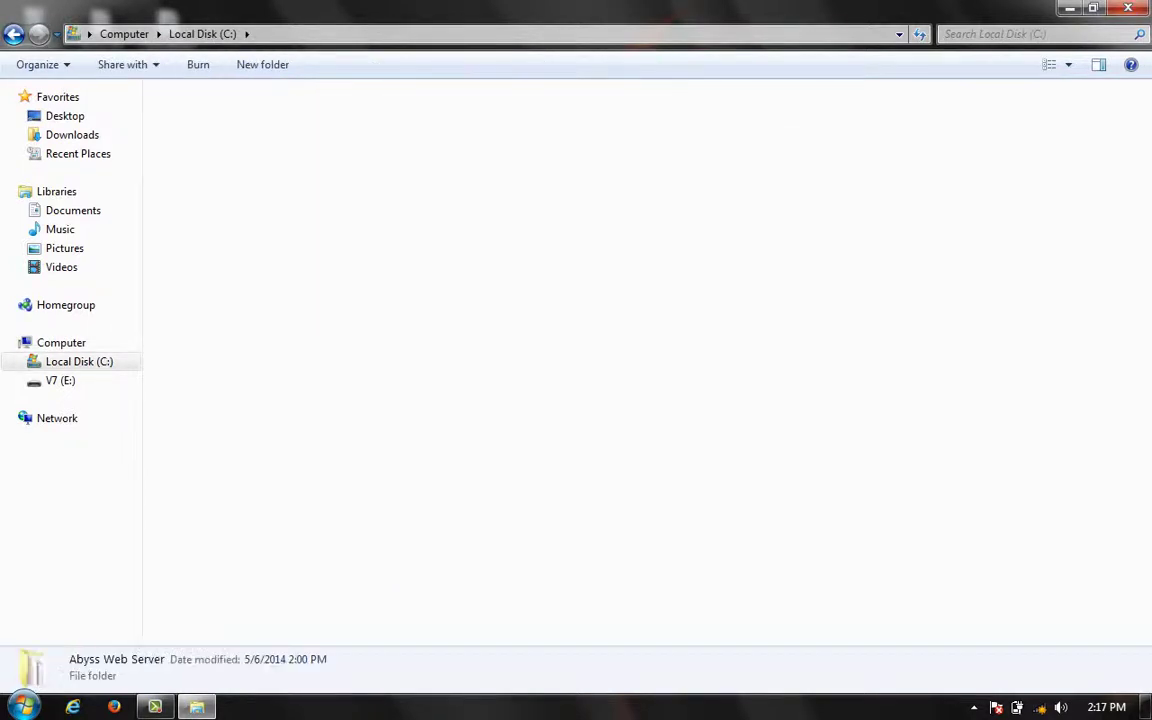
{"action": "double_click", "coordinate": [200, 173]}
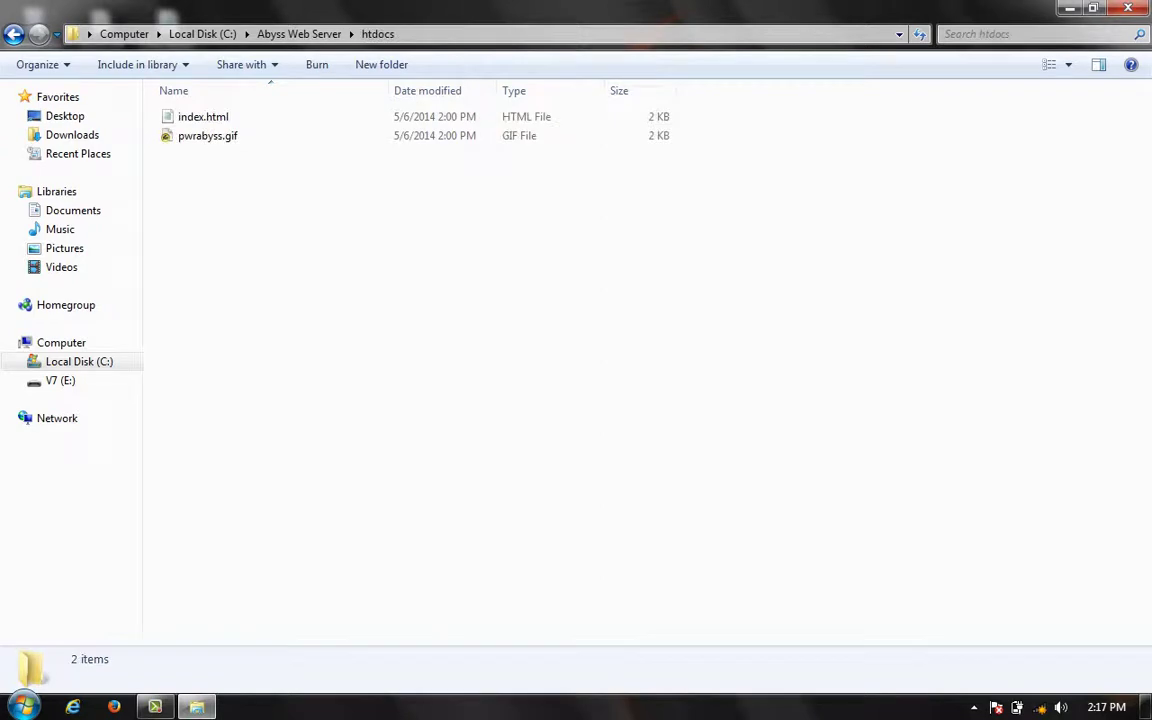
{"action": "key", "text": "super+Down"}
{"action": "left_click_drag", "start_coordinate": [700, 80], "coordinate": [843, 52]}
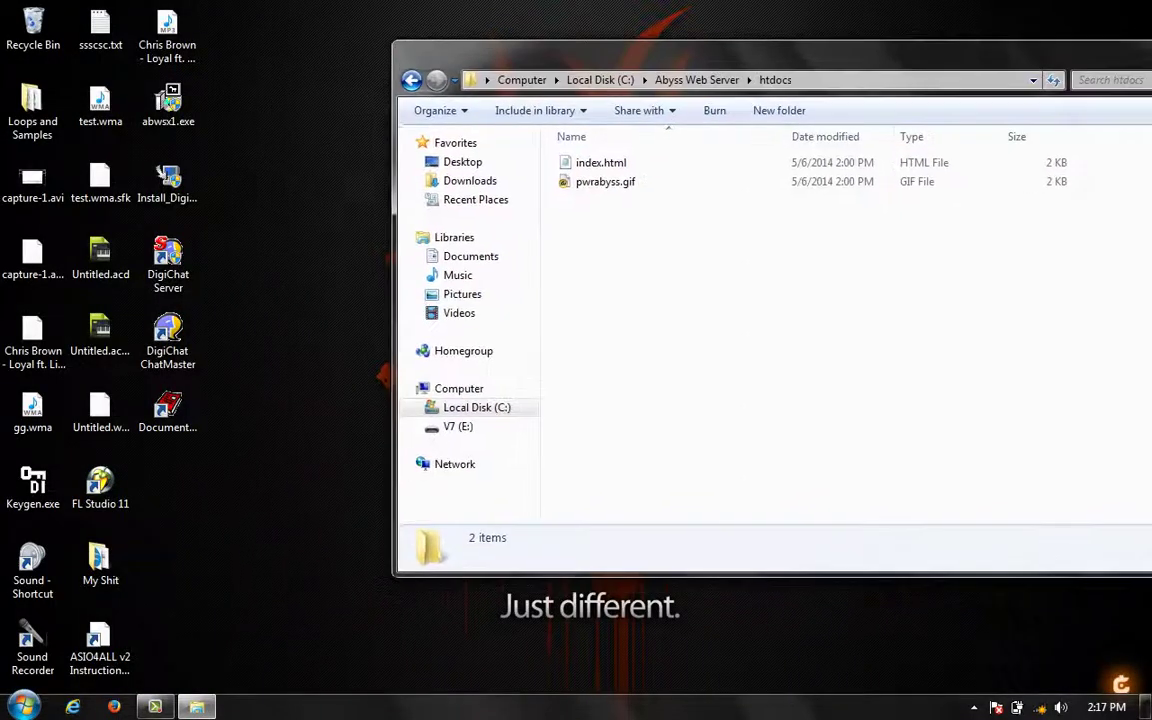
- Run DigiChat Server as administrator and open the new 13-item DigiChat folder in htdocs
{"action": "left_click", "coordinate": [167, 258]}
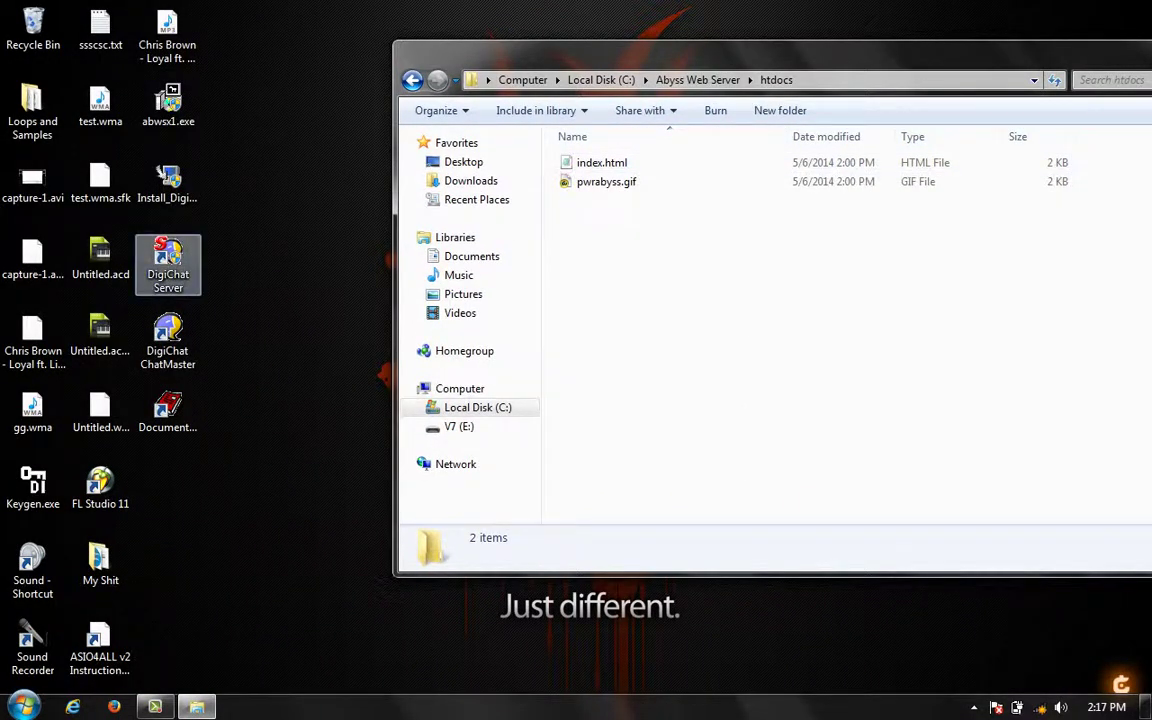
{"action": "right_click", "coordinate": [176, 268]}
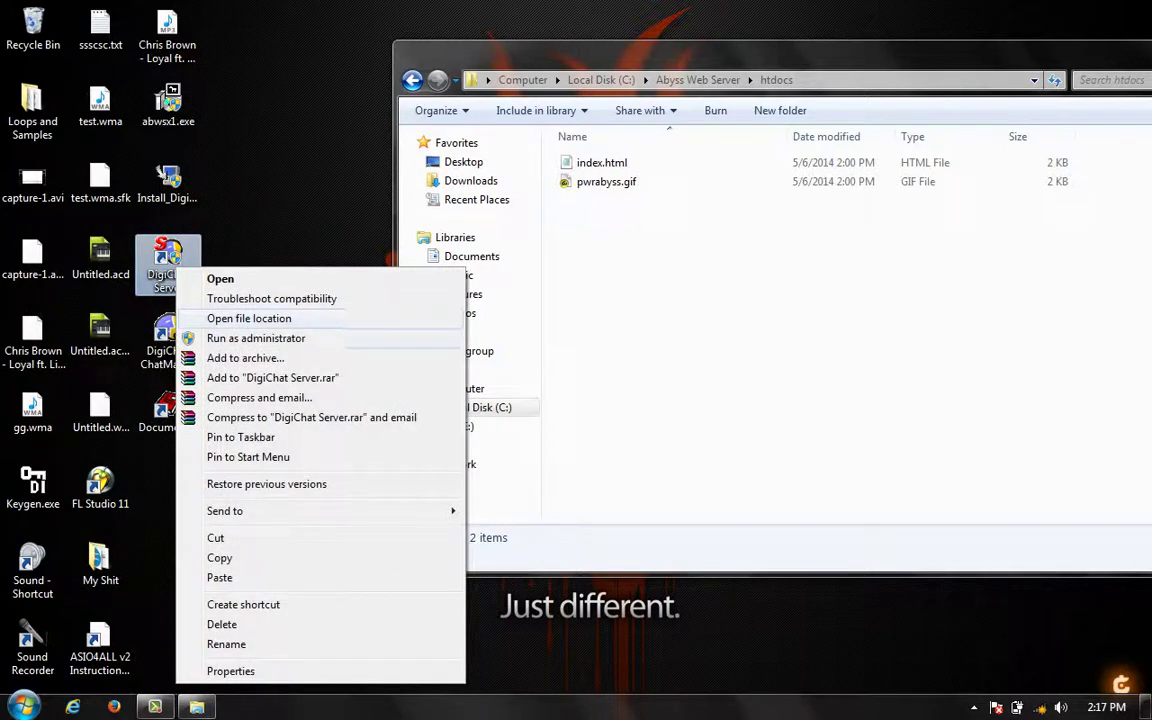
{"action": "left_click", "coordinate": [256, 338]}
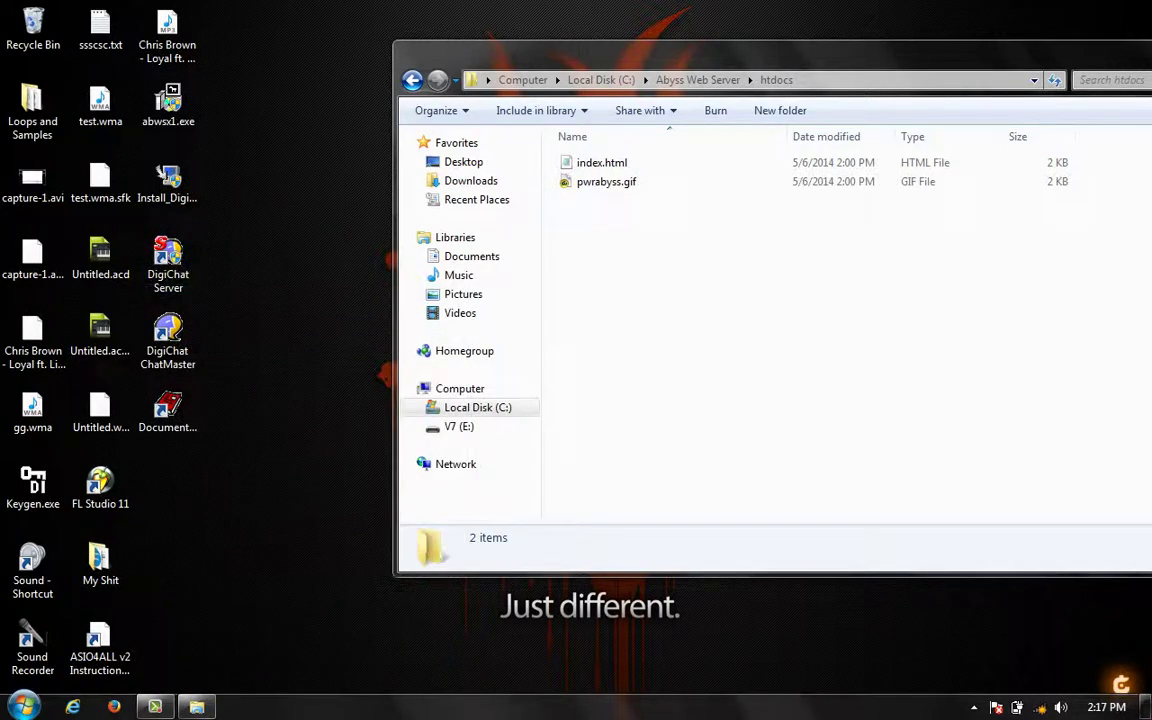
{"action": "left_click", "coordinate": [167, 262]}
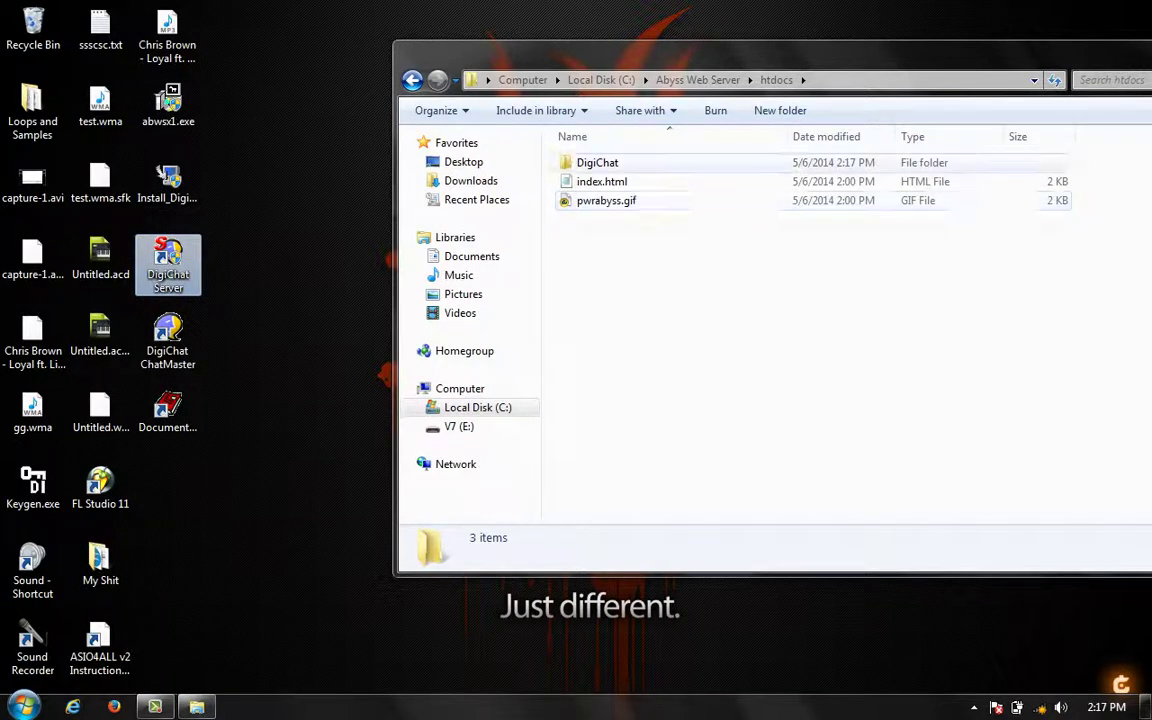
{"action": "double_click", "coordinate": [597, 162]}
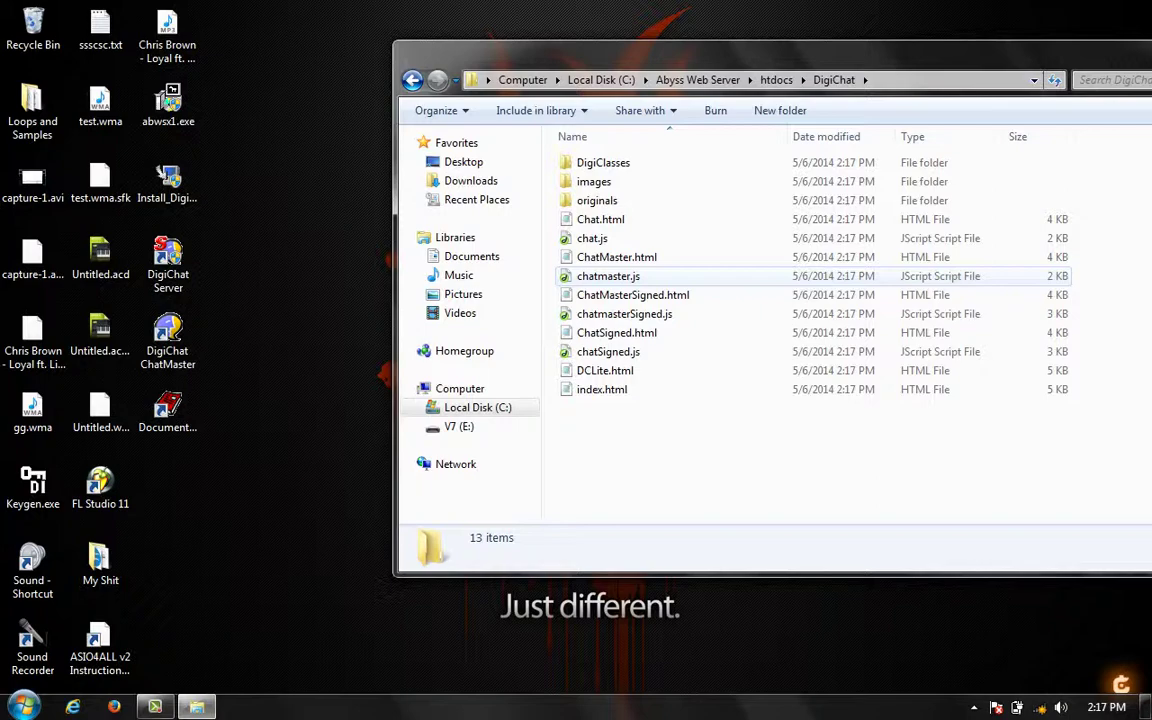
- Start Abyss Web Server X1, load 127.0.0.1/DigiChat in Firefox for the success page, then minimize it
{"action": "left_click", "coordinate": [24, 706]}
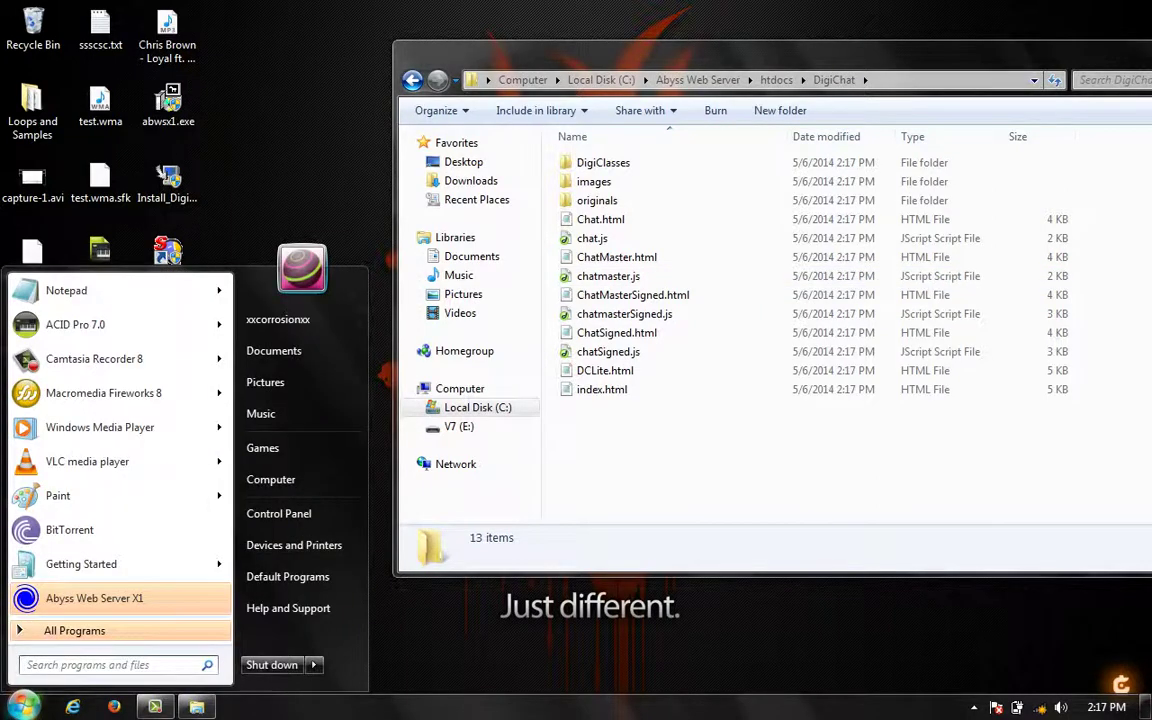
{"action": "left_click", "coordinate": [94, 598]}
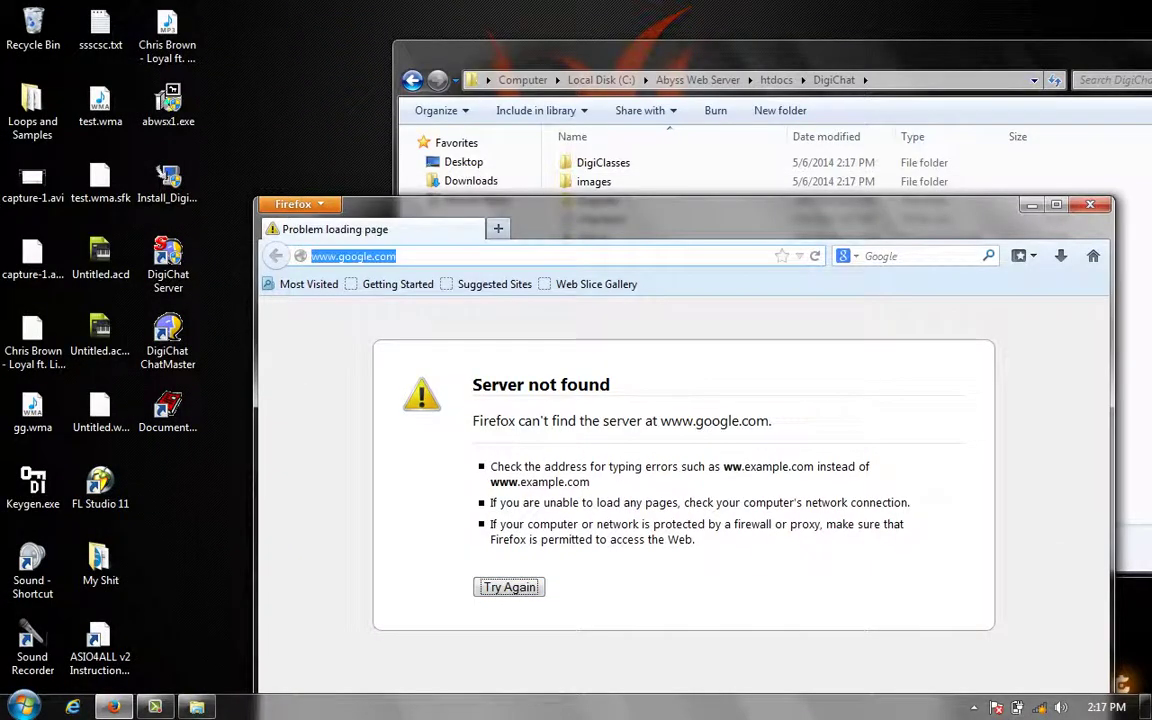
{"action": "type", "text": "127.0"}
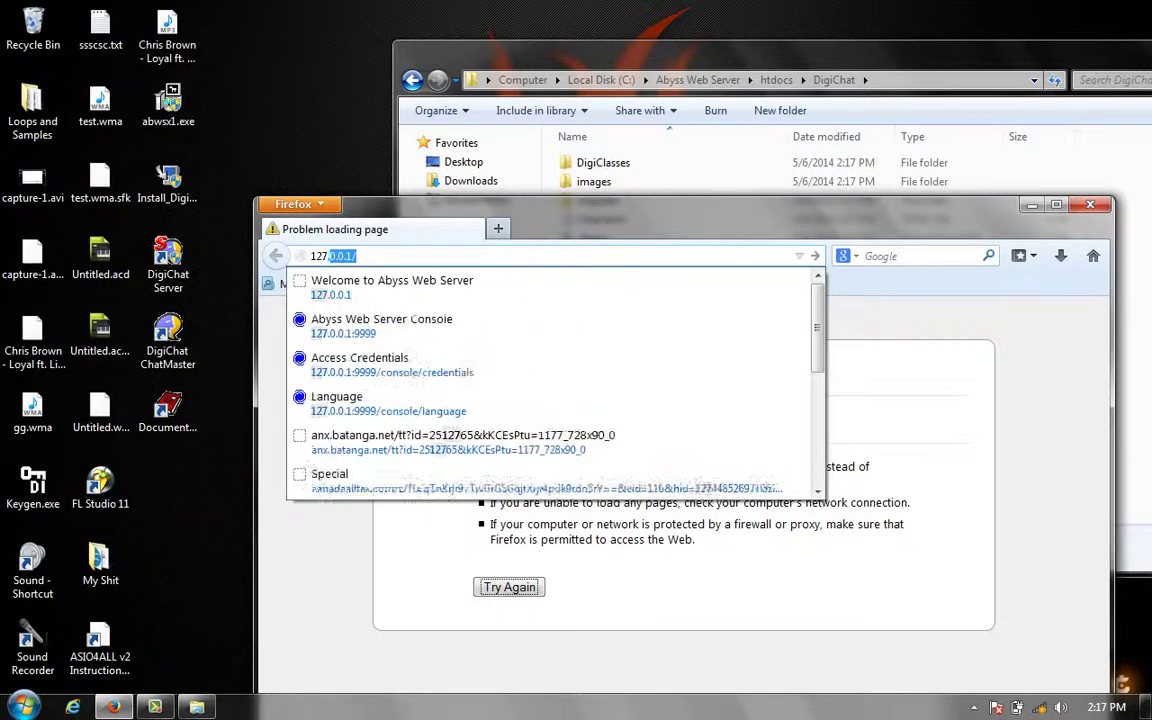
{"action": "type", "text": ".0.1/"}
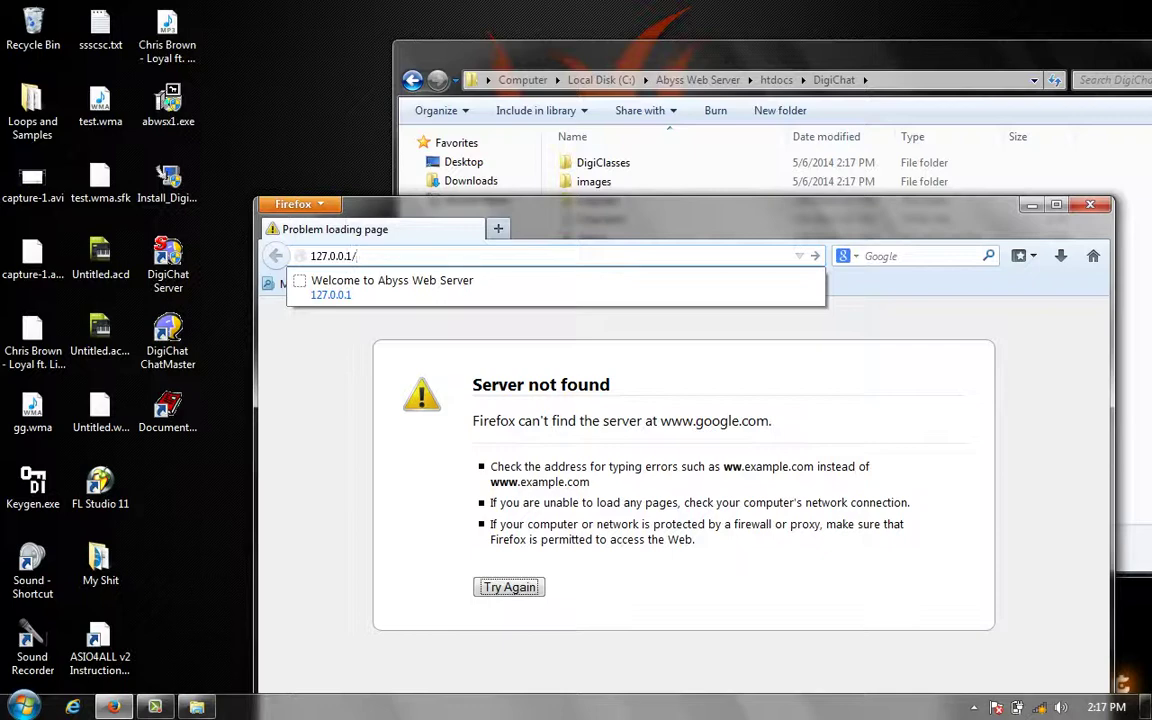
{"action": "type", "text": "Di"}
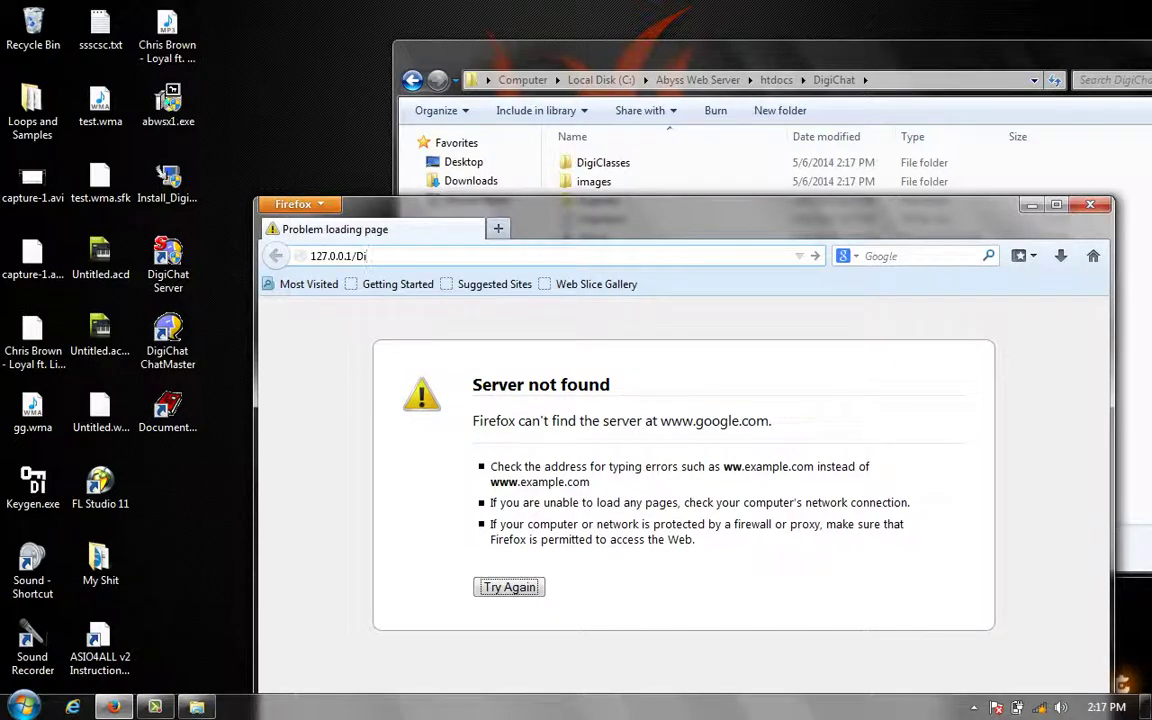
{"action": "type", "text": "giChat"}
{"action": "key", "text": "Return"}
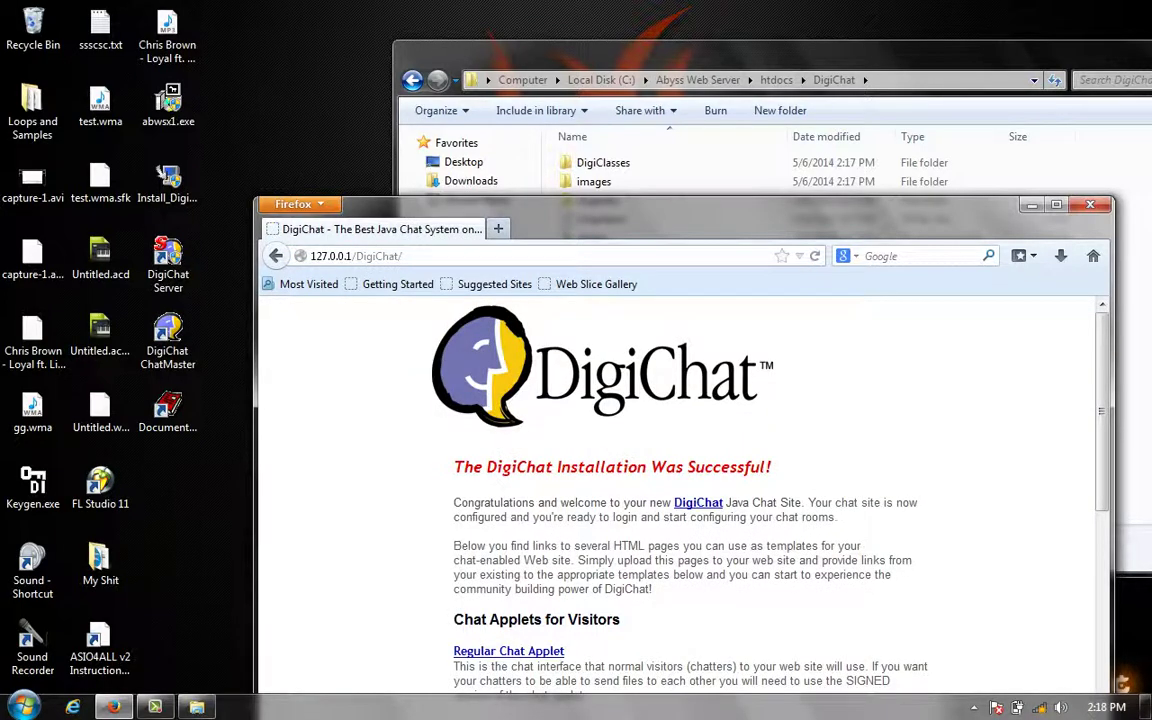
{"action": "key", "text": "super+Up"}
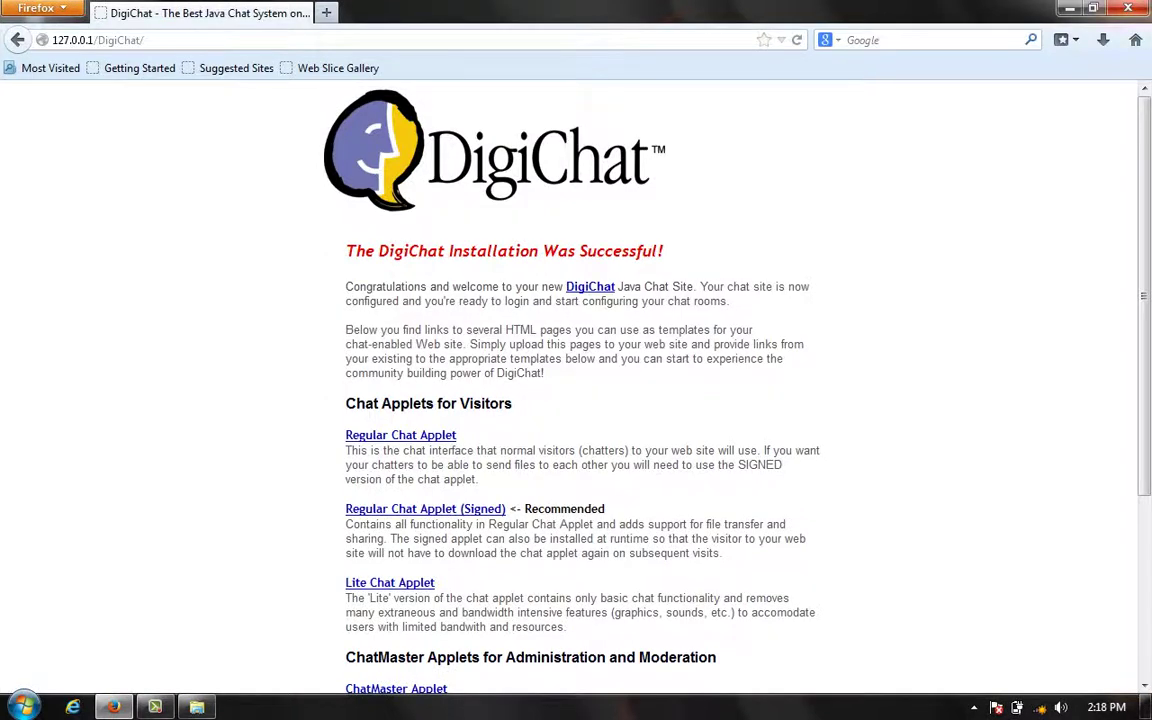
{"action": "left_click", "coordinate": [1069, 8]}
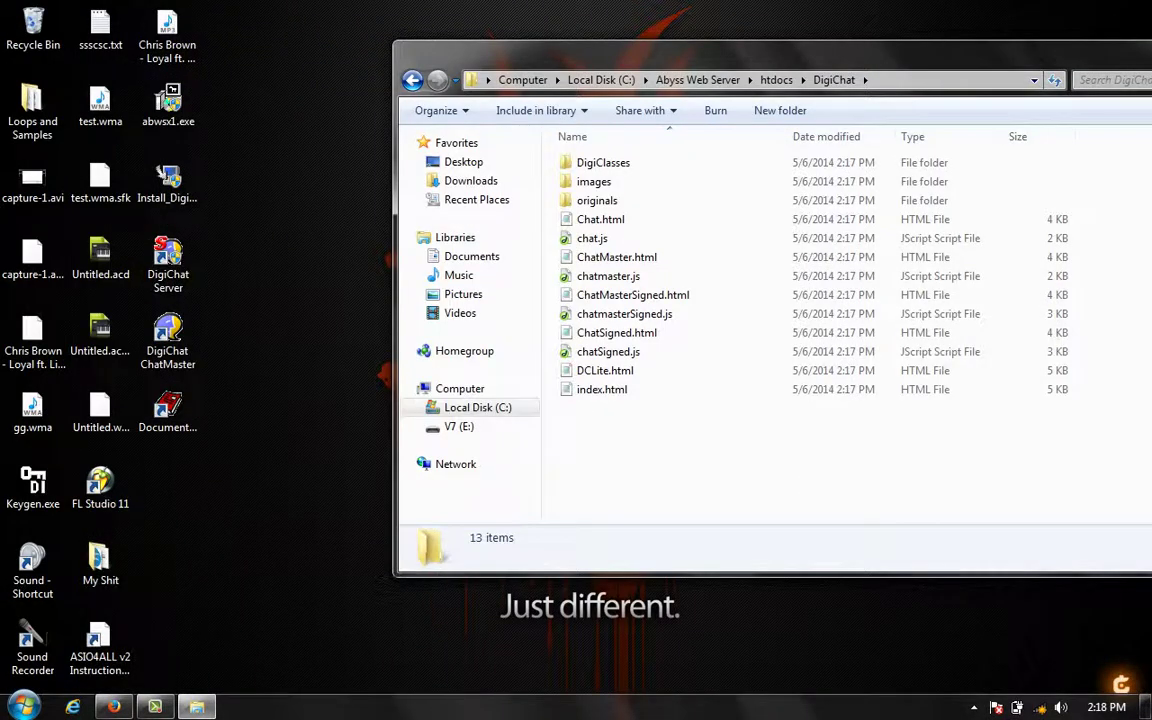
- Close the DigiChat folder window and launch DigiChat ChatMaster's login
{"action": "key", "text": "super+Up"}
{"action": "key", "text": "alt+F4"}
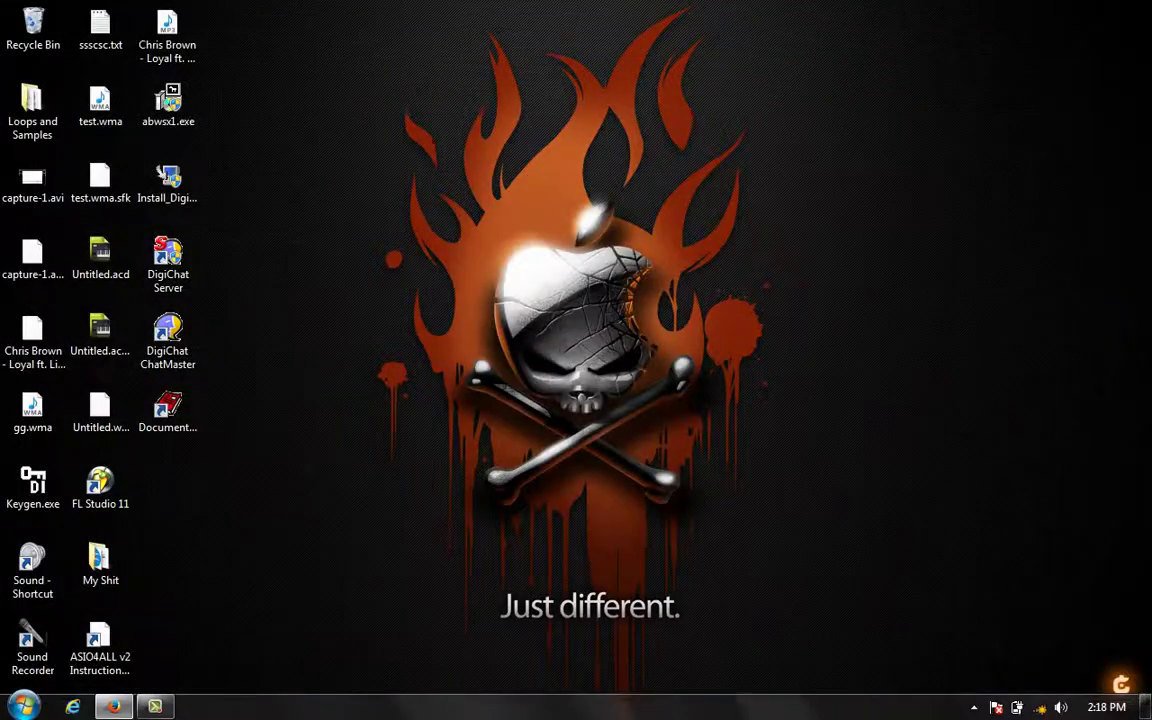
{"action": "left_click", "coordinate": [168, 341]}
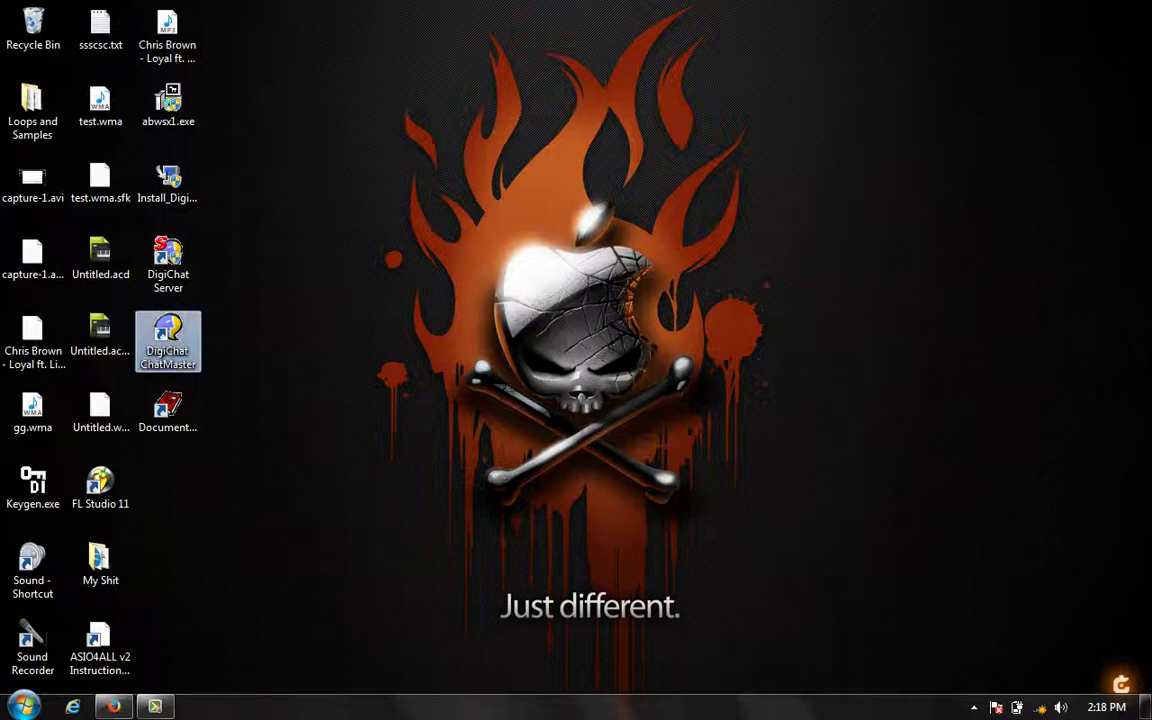
{"action": "double_click", "coordinate": [168, 341]}
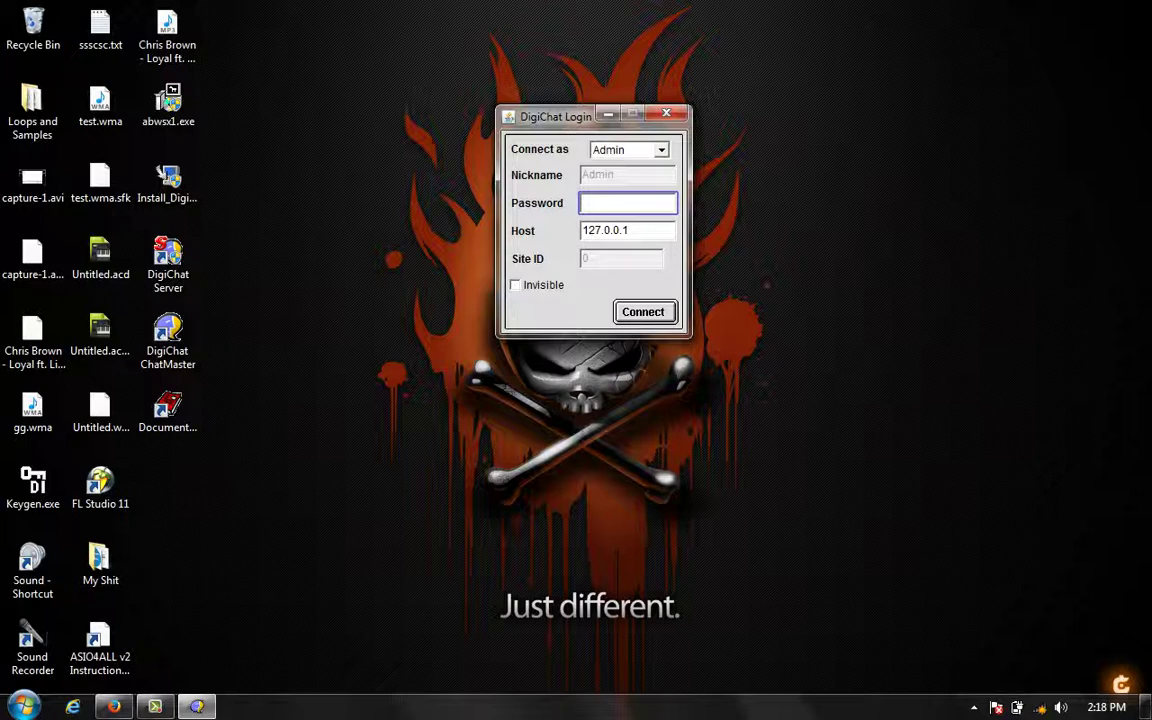
- Submit the Admin password for host 127.0.0.1, dismiss the failed-login notice, and retype the password
{"action": "key", "text": "Return"}
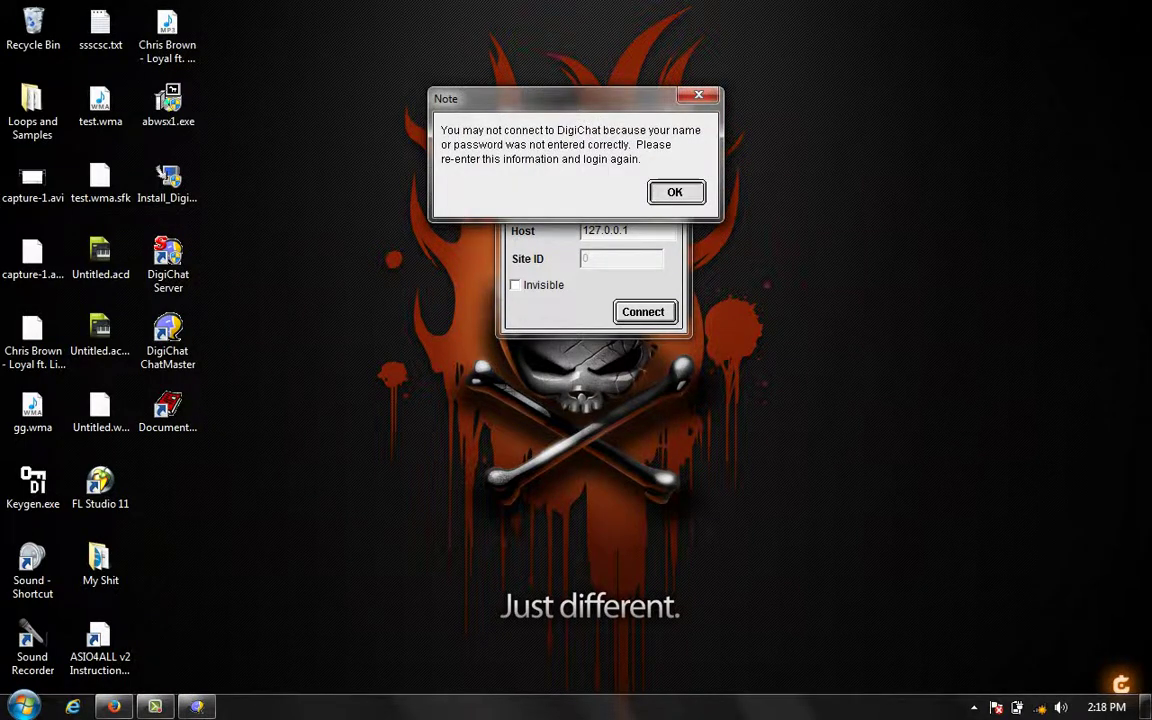
{"action": "key", "text": "Return"}
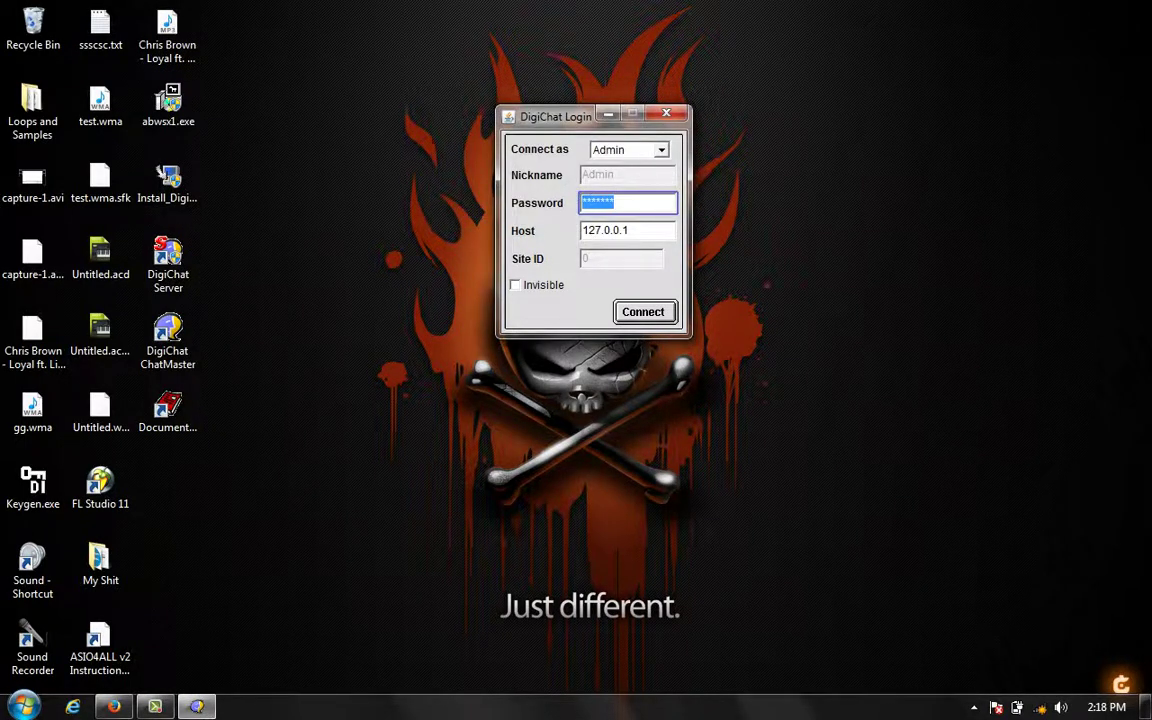
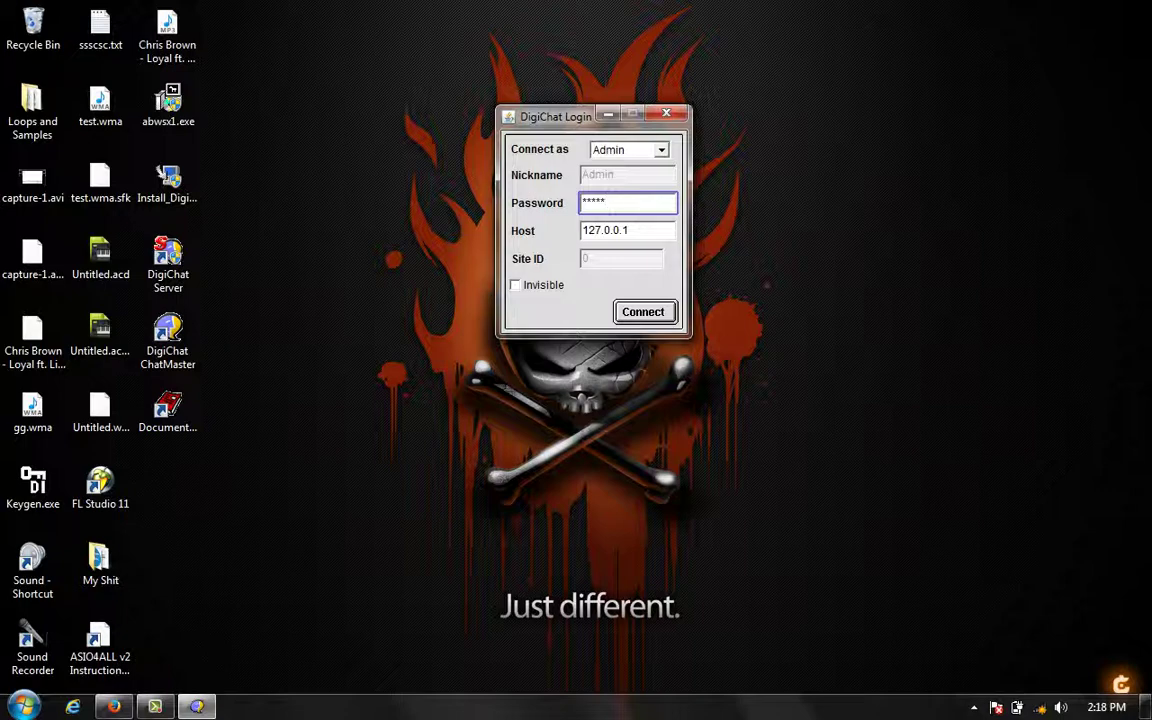
- Connect to 127.0.0.1 as Admin with the admin password, then review the Sites and Status tabs
{"action": "key", "text": "Return"}
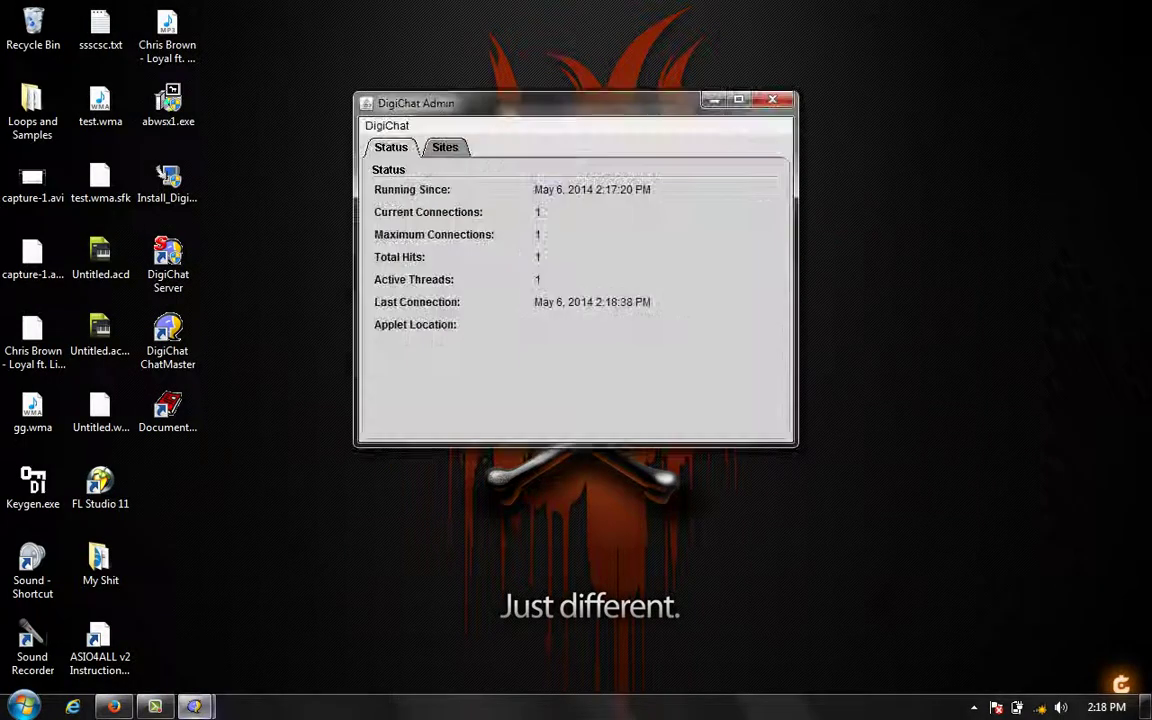
{"action": "left_click", "coordinate": [445, 147]}
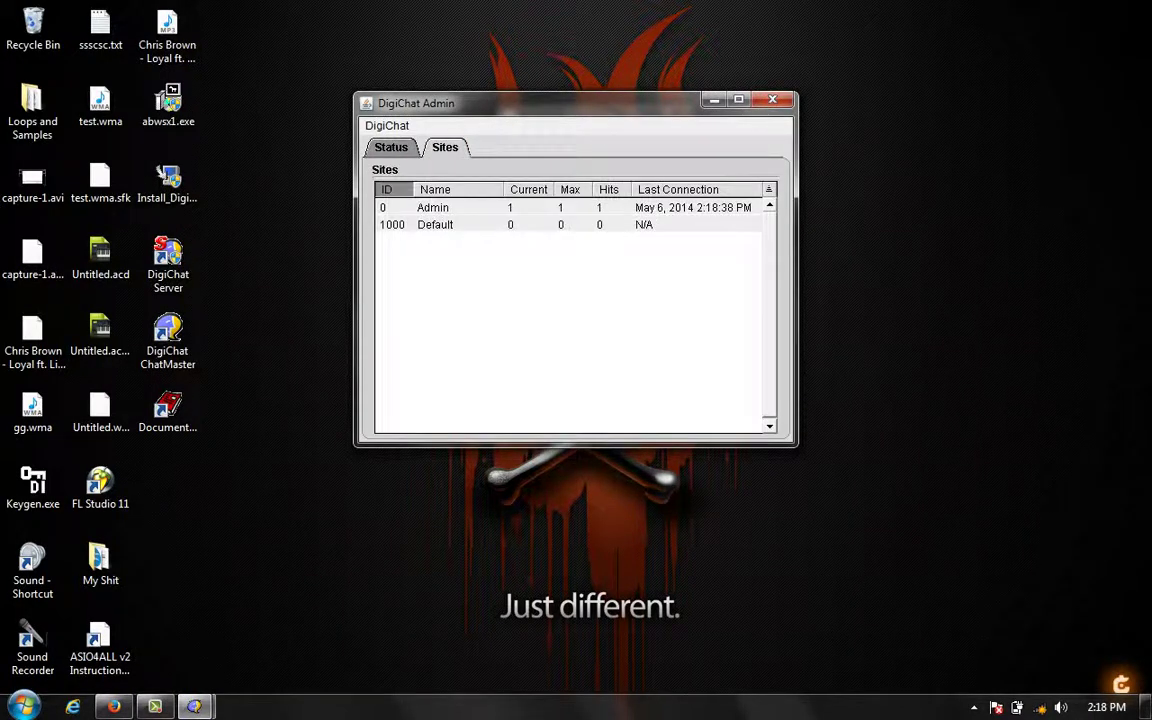
{"action": "left_click", "coordinate": [391, 147]}
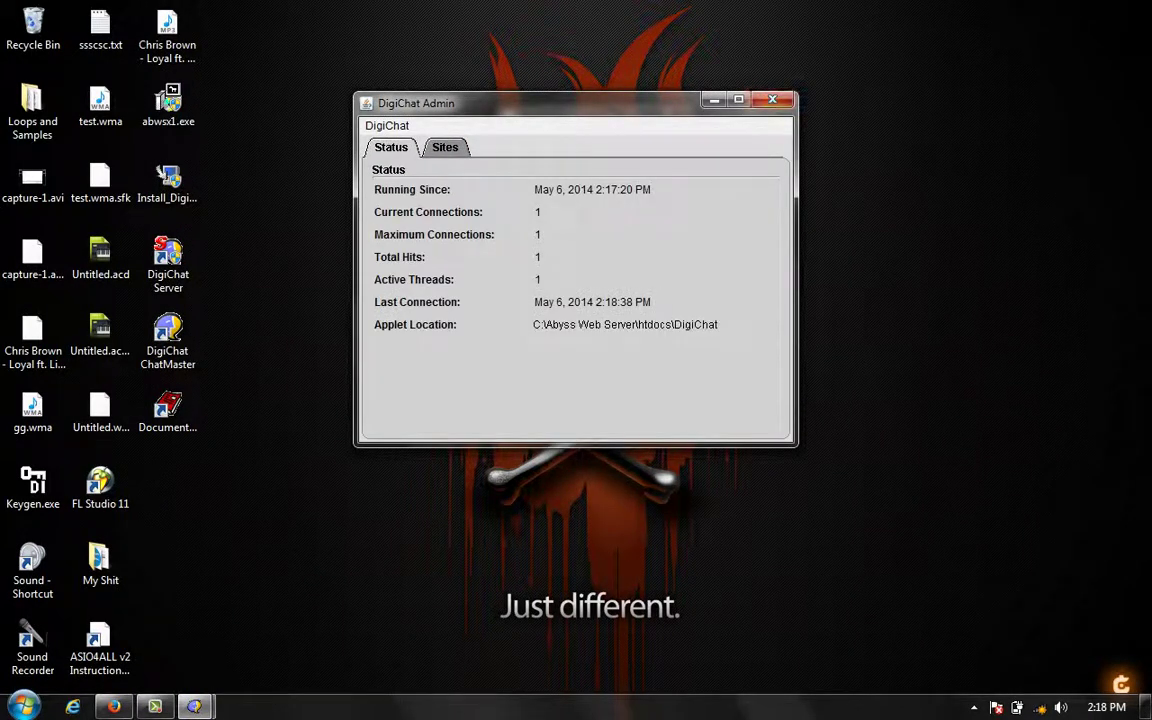
{"action": "left_click", "coordinate": [387, 125]}
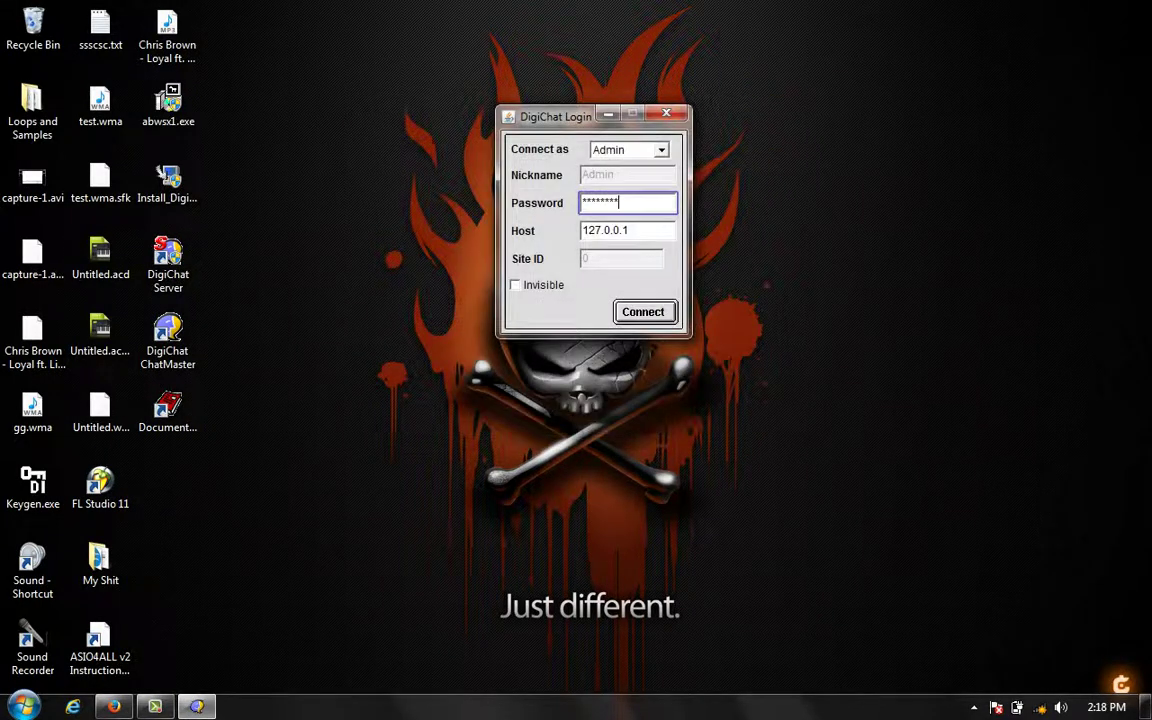
- Switch the login role to ChatMaster and enter its password
{"action": "key", "text": "shift+Tab"}
{"action": "key", "text": "alt+Down"}
{"action": "key", "text": "Down"}
{"action": "key", "text": "Return"}
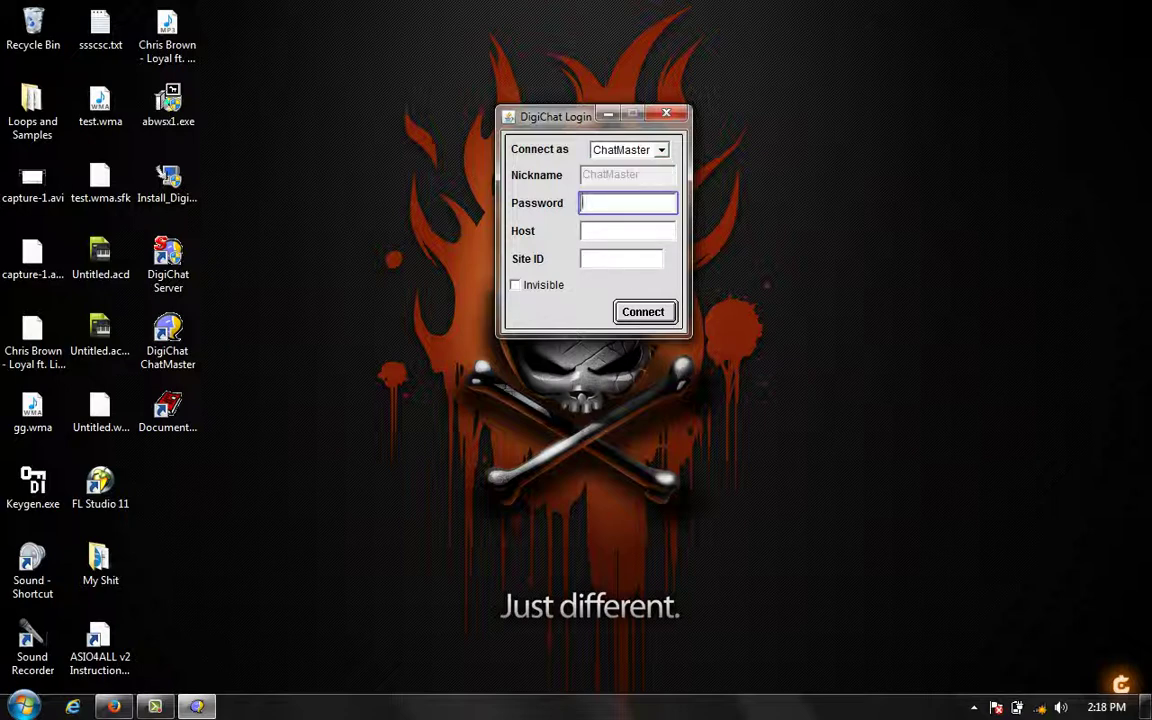
{"action": "type", "text": "*******"}
- Connect to host localhost with site ID 1000 to enter the Foyer
{"action": "left_click", "coordinate": [612, 229]}
{"action": "type", "text": "localho"}
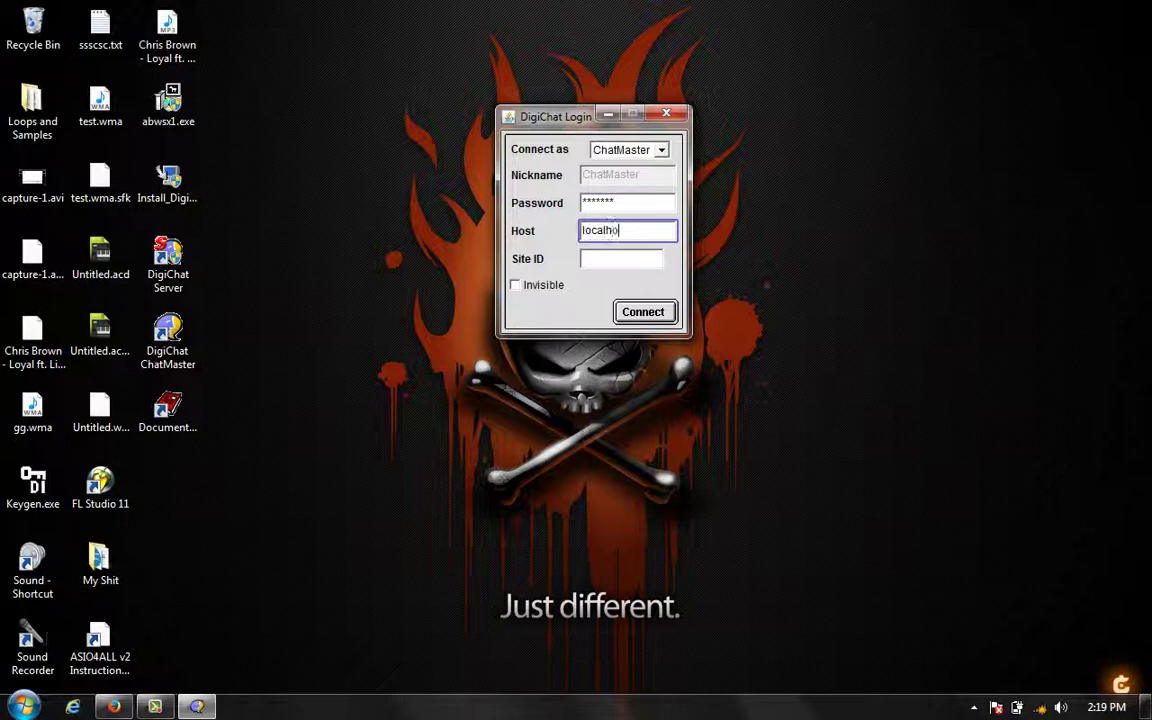
{"action": "type", "text": "st"}
{"action": "left_click", "coordinate": [617, 258]}
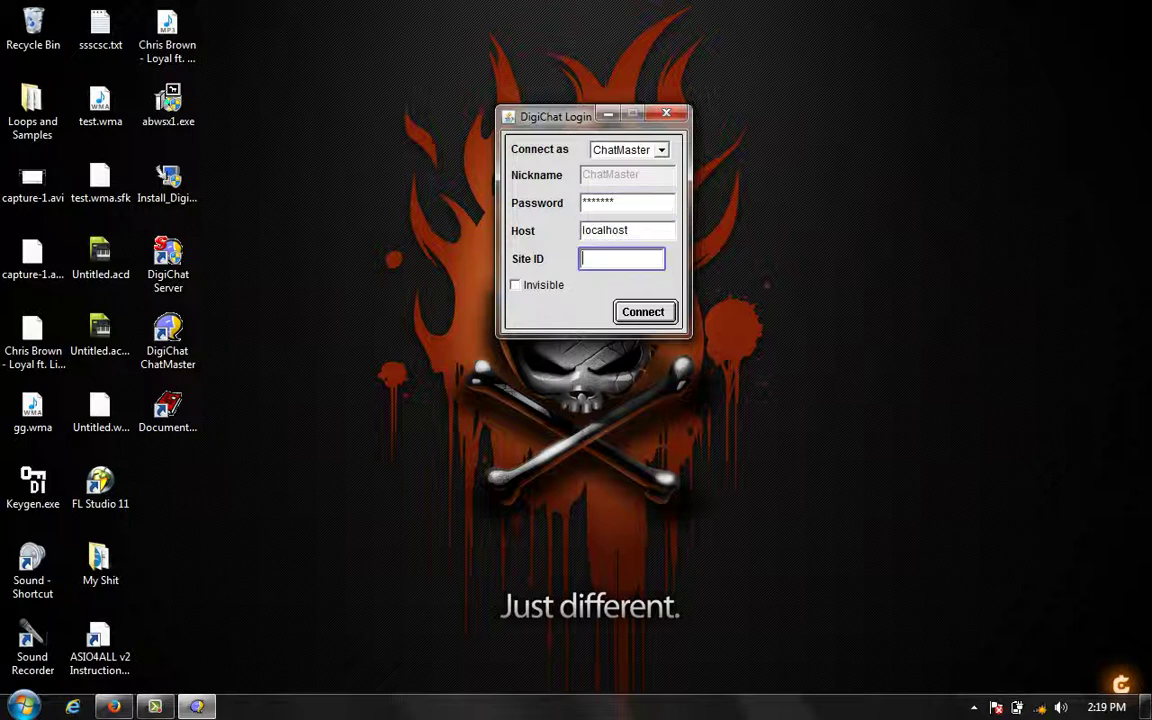
{"action": "type", "text": "1000"}
{"action": "key", "text": "Return"}
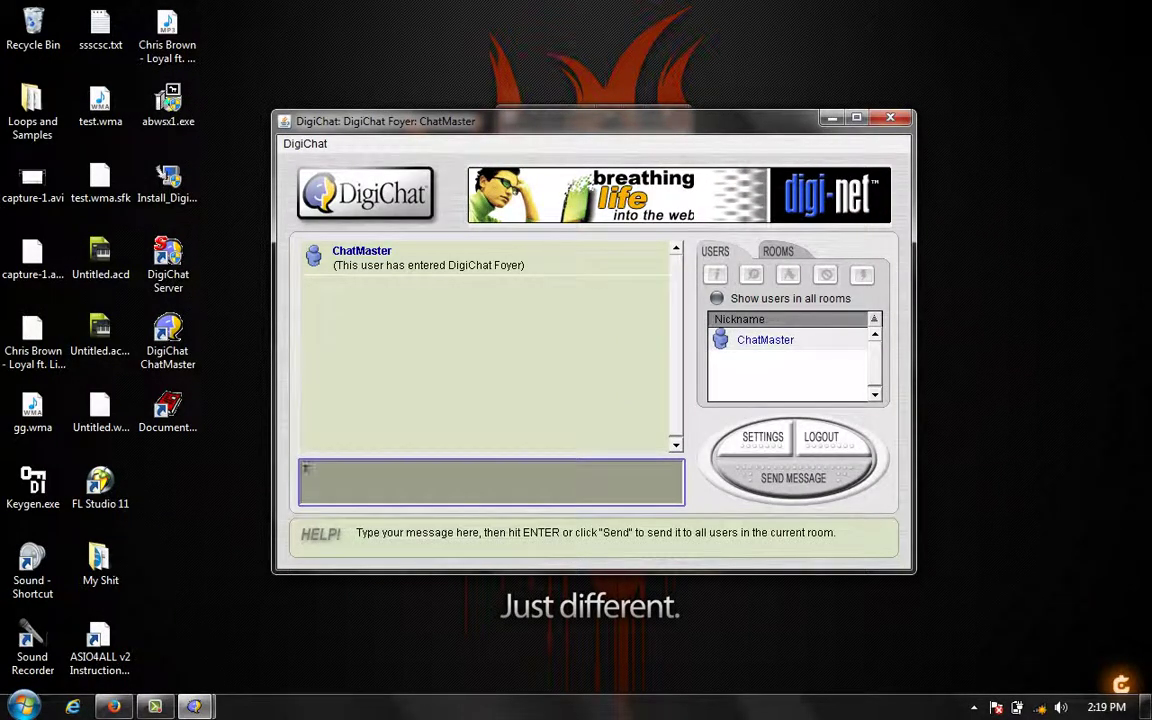
- Send the message 'Testing' in the Foyer, then log out and close the DigiChat Login window
{"action": "type", "text": "esting"}
{"action": "key", "text": "Return"}
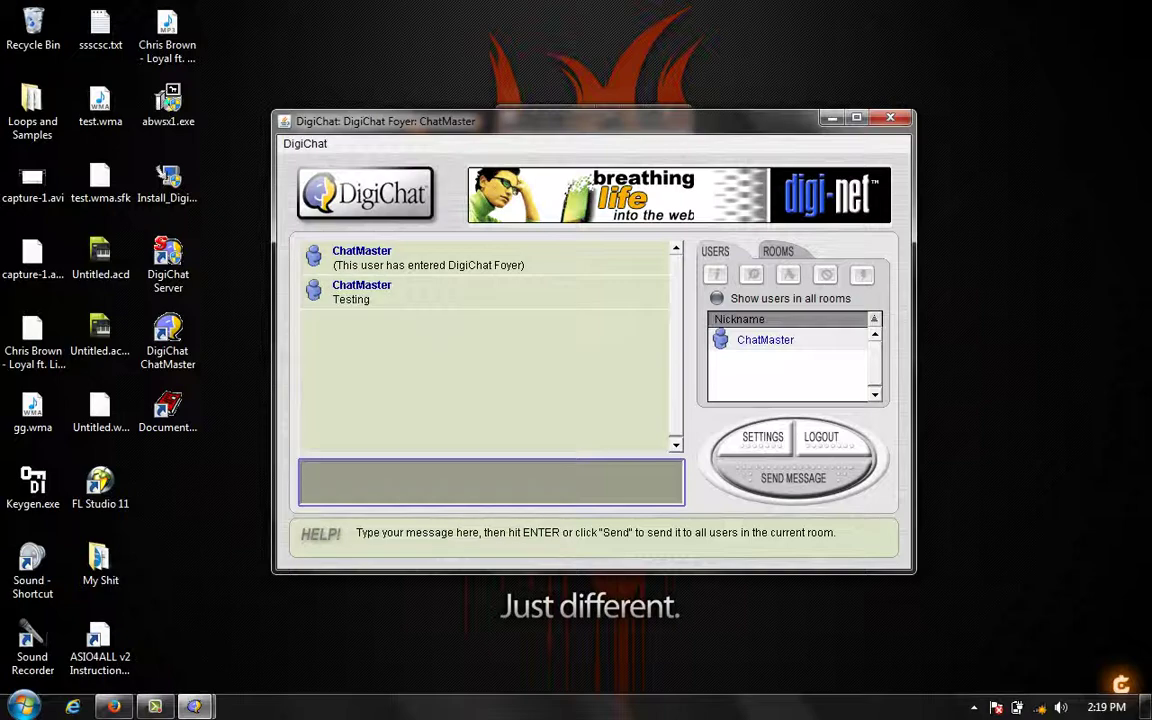
{"action": "left_click", "coordinate": [821, 437]}
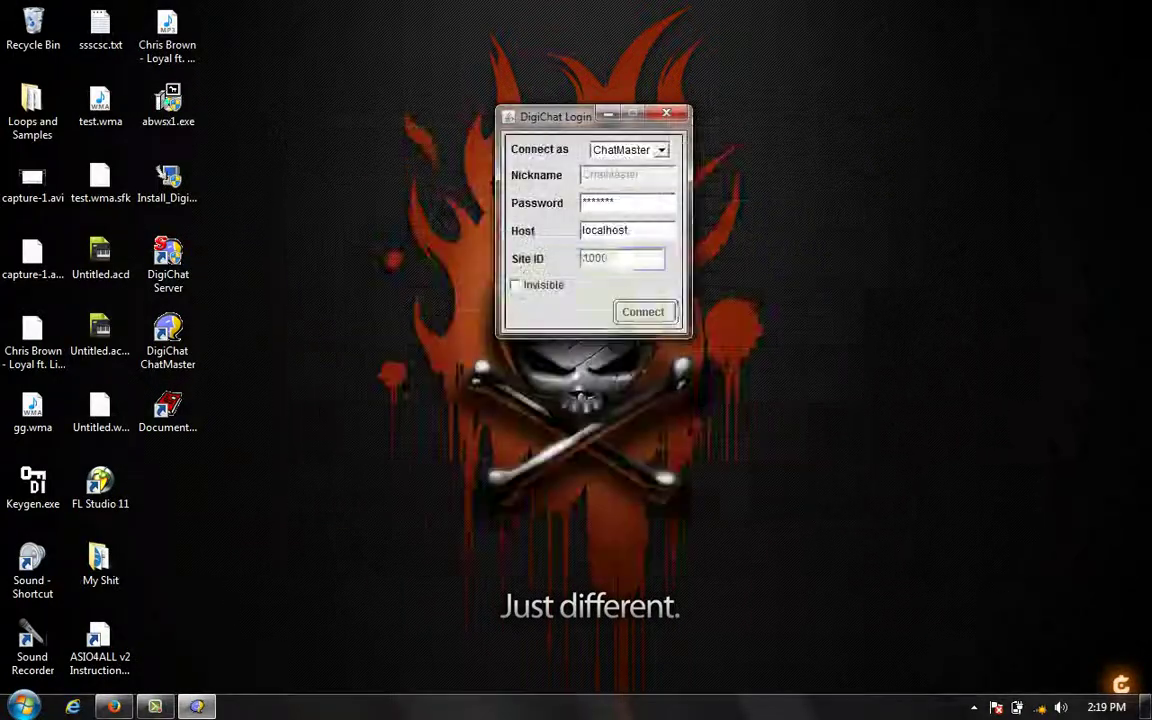
{"action": "key", "text": "alt+F4"}
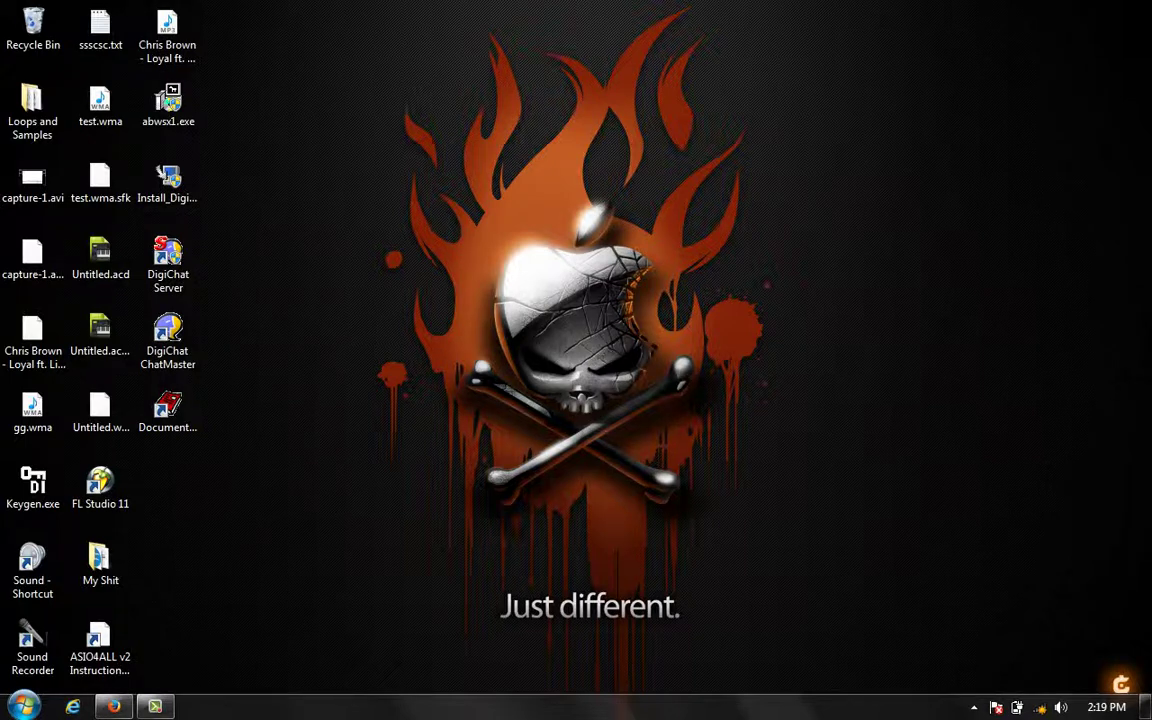
- End the DigiChat Server.exe process tree from Task Manager's Processes list, then close Task Manager
{"action": "right_click", "coordinate": [463, 706]}
{"action": "left_click", "coordinate": [640, 640]}
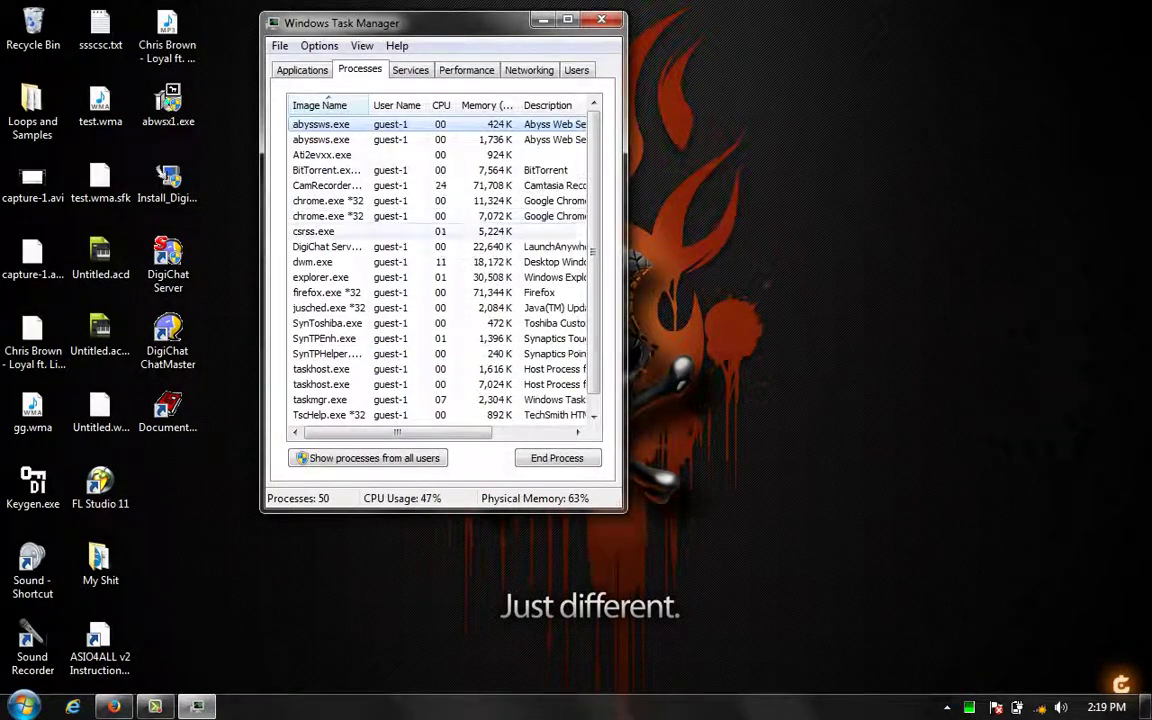
{"action": "right_click", "coordinate": [373, 247]}
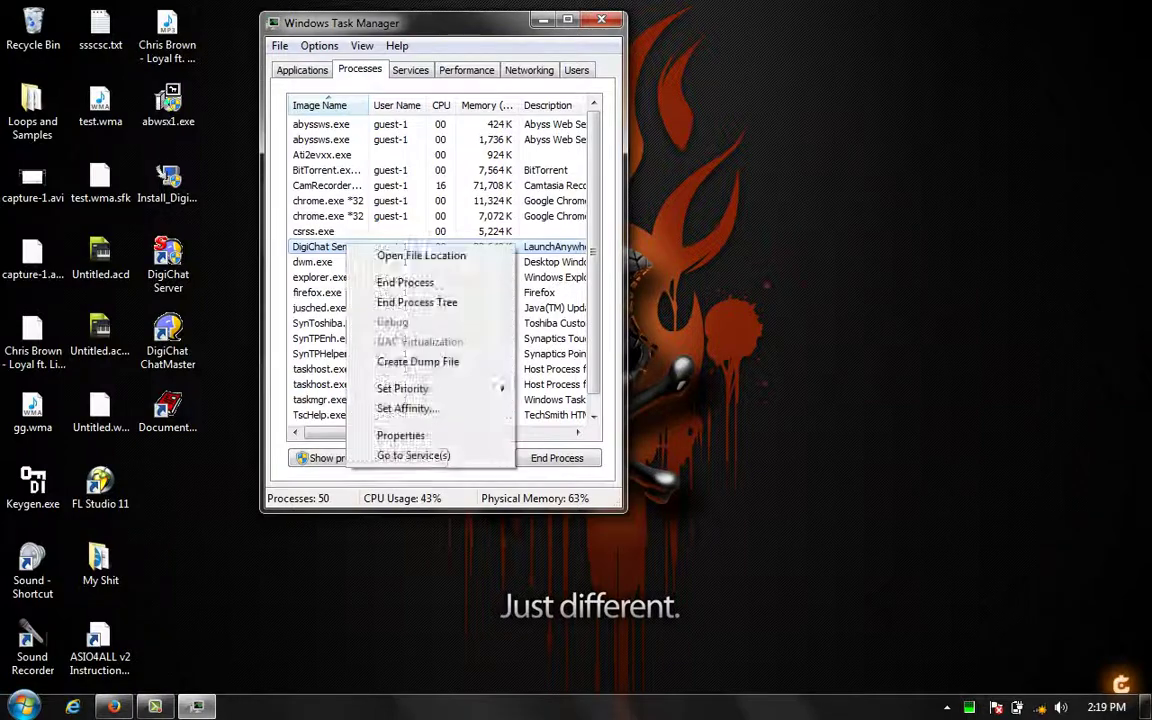
{"action": "left_click", "coordinate": [417, 302]}
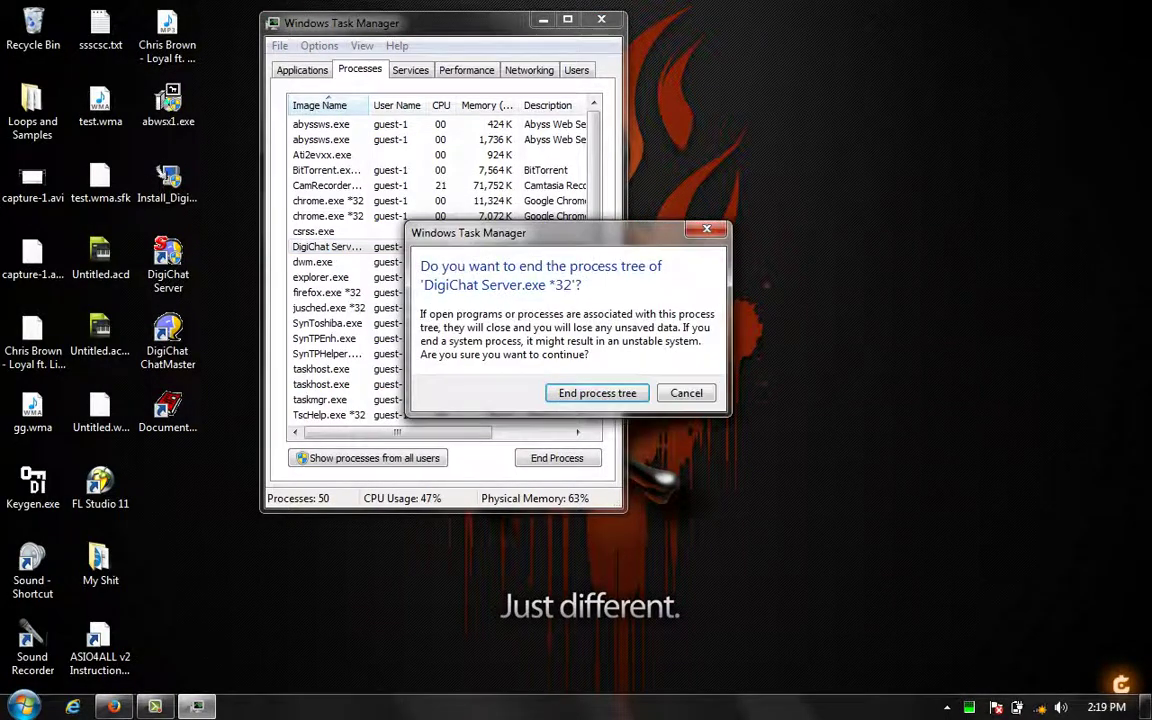
{"action": "left_click", "coordinate": [597, 393]}
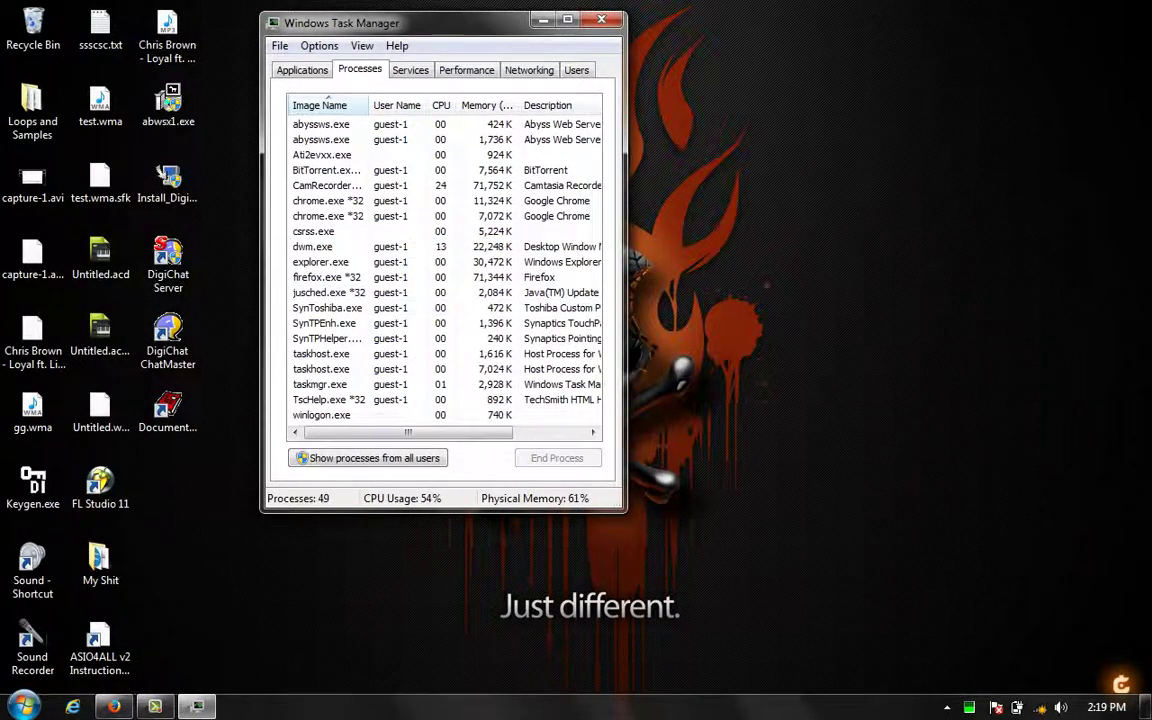
{"action": "key", "text": "alt+F4"}
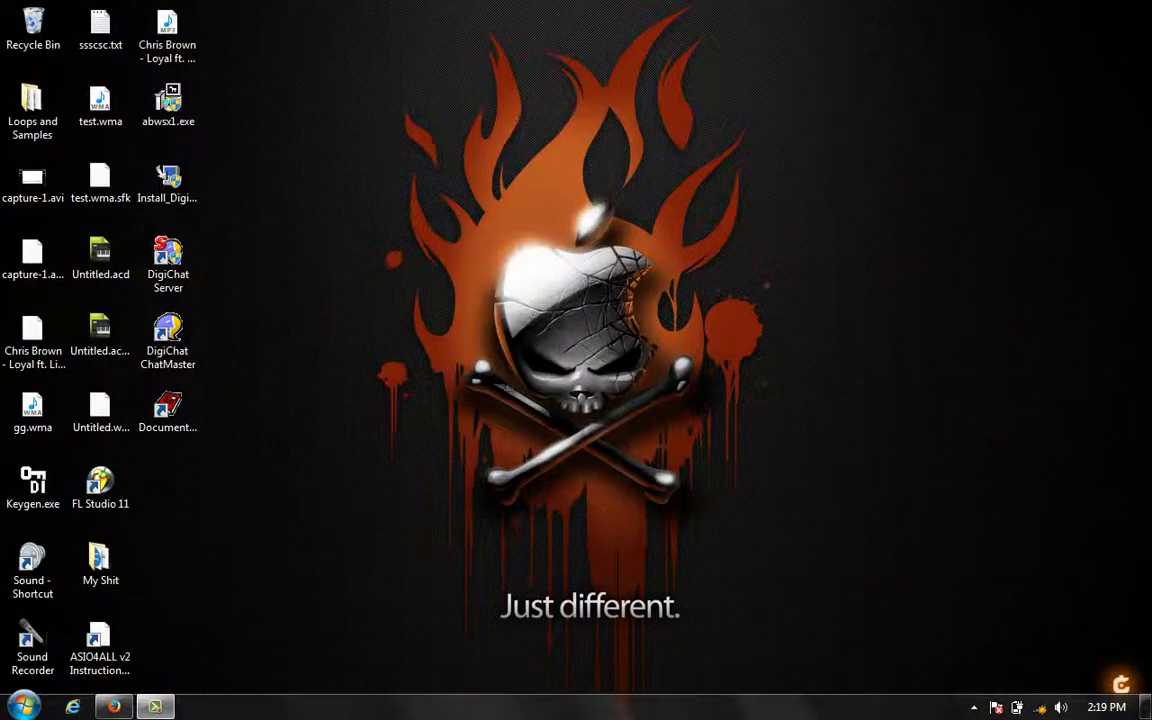